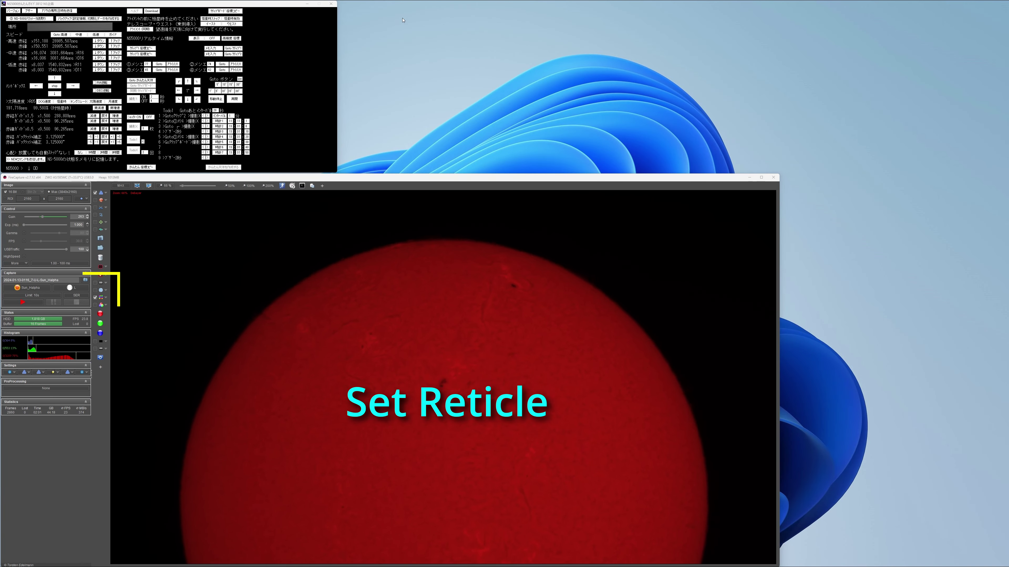
# - Overlay the reticle crosshair and slew the mount at slow speed until the solar limb meets it
pyautogui.click(96, 291)
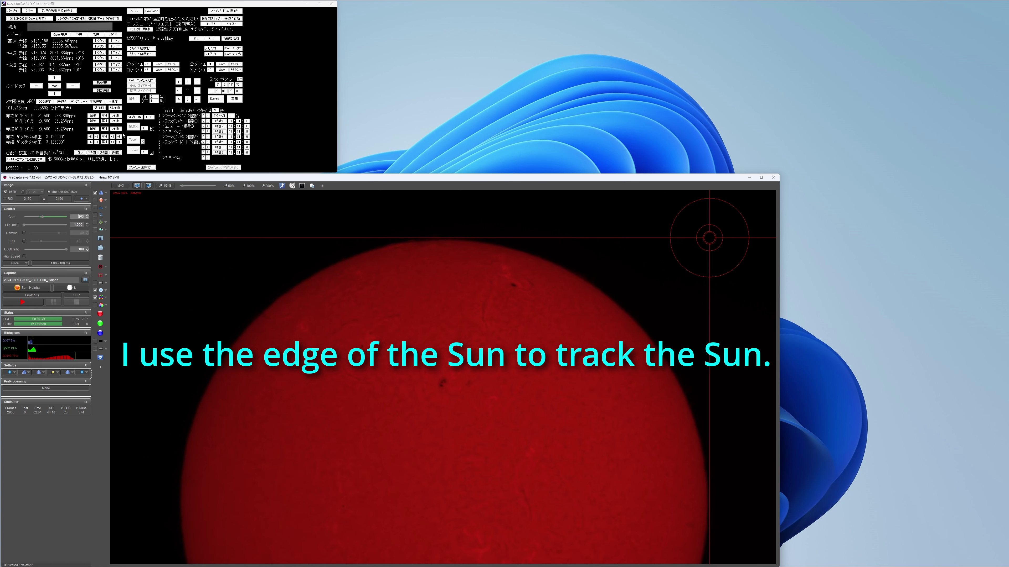
pyautogui.click(95, 35)
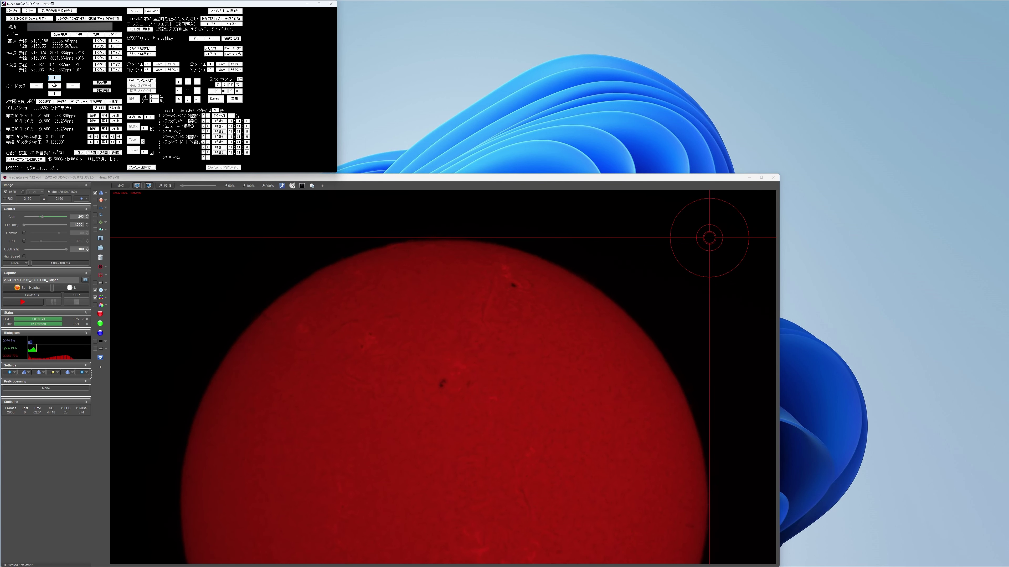
pyautogui.click(55, 94)
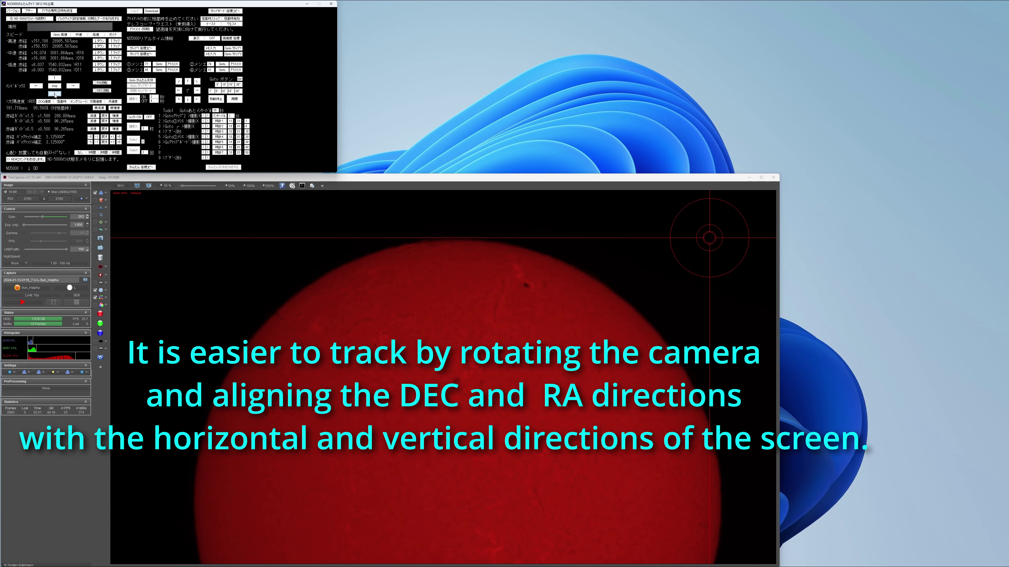
pyautogui.click(55, 78)
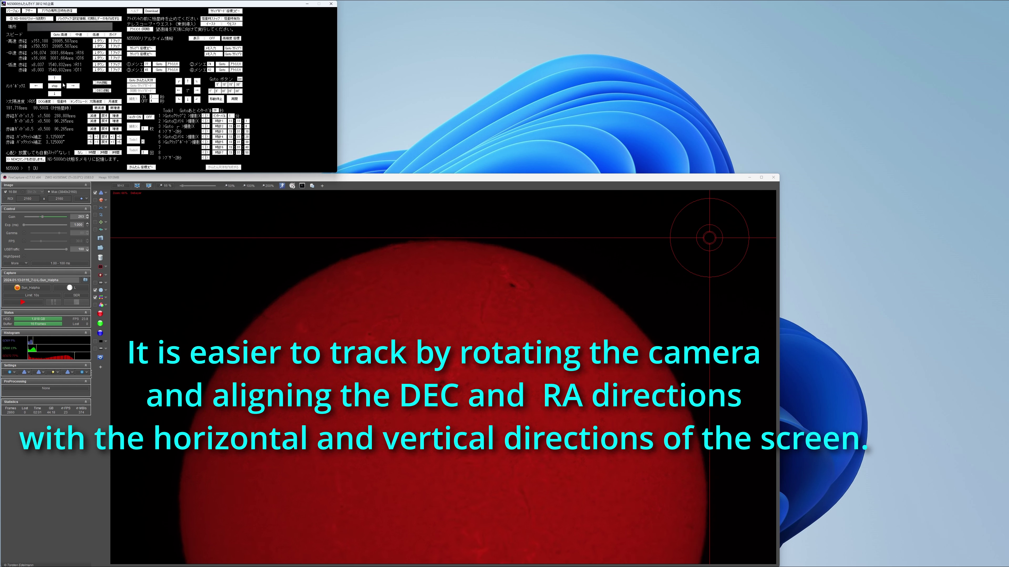
pyautogui.click(72, 87)
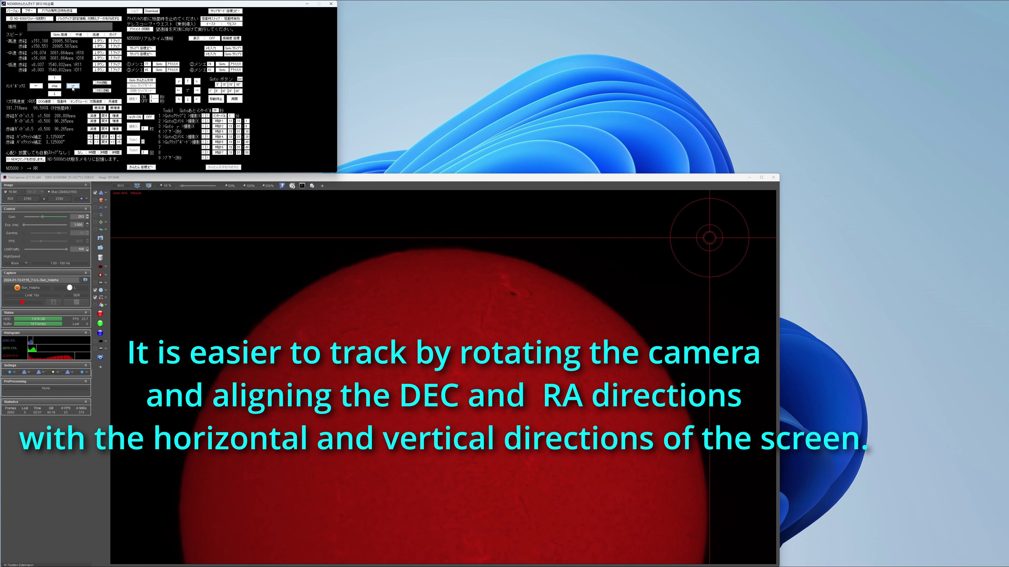
pyautogui.click(37, 86)
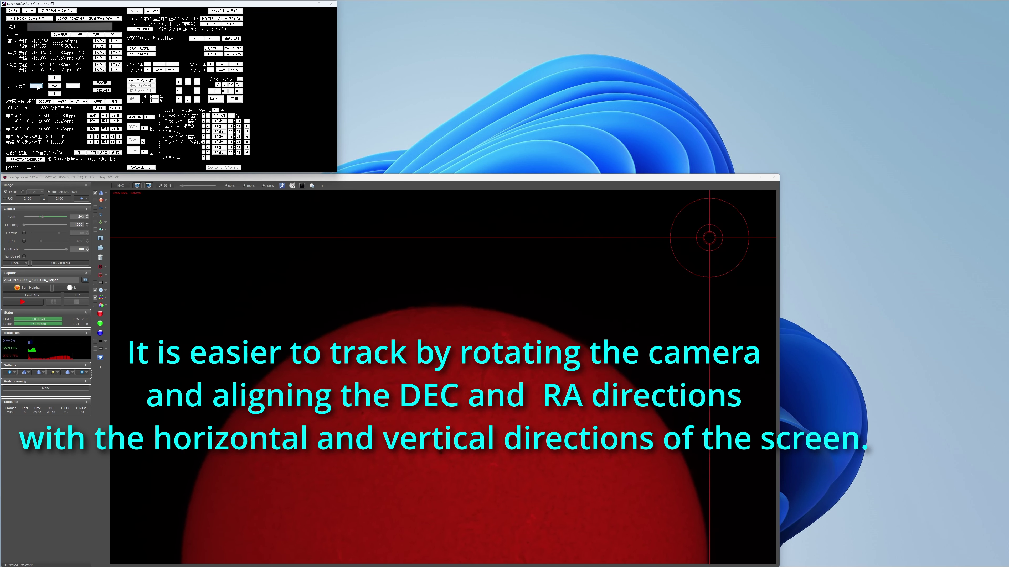
pyautogui.click(54, 87)
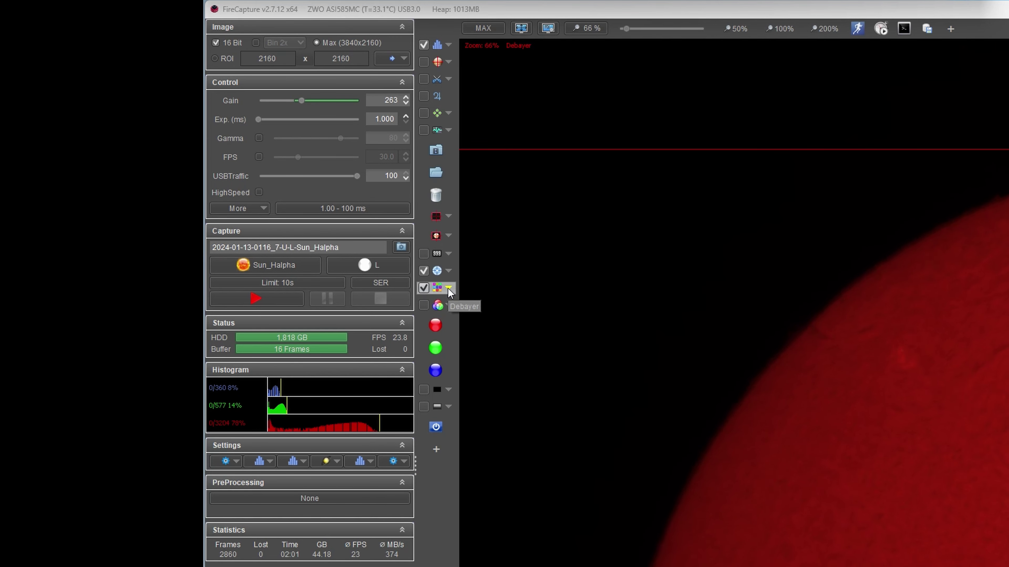
# - Set the Debayer option to 'Force record in monochrome (Y800/Y16)' so the Sun preview turns grey
pyautogui.click(448, 288)
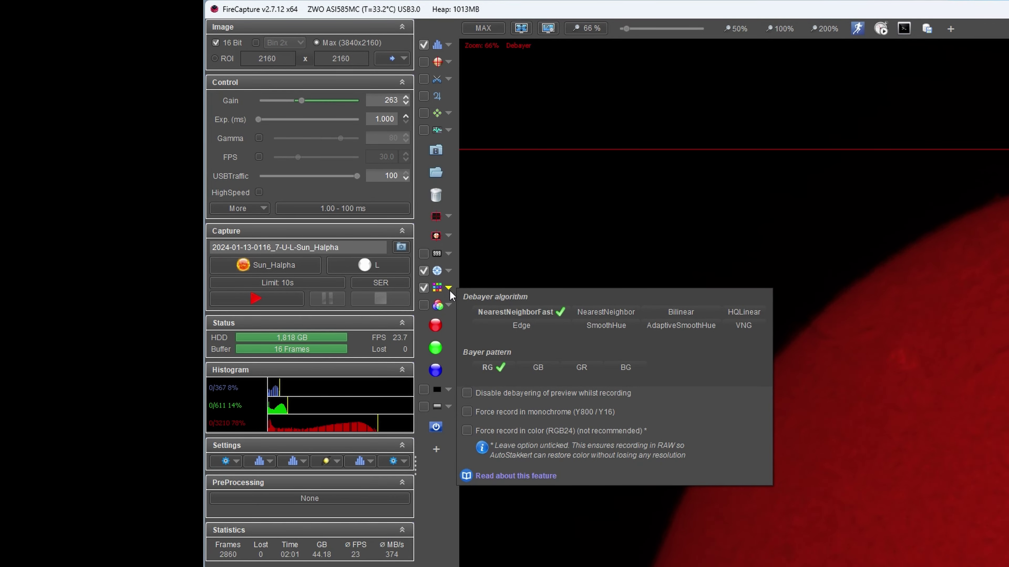
pyautogui.click(487, 412)
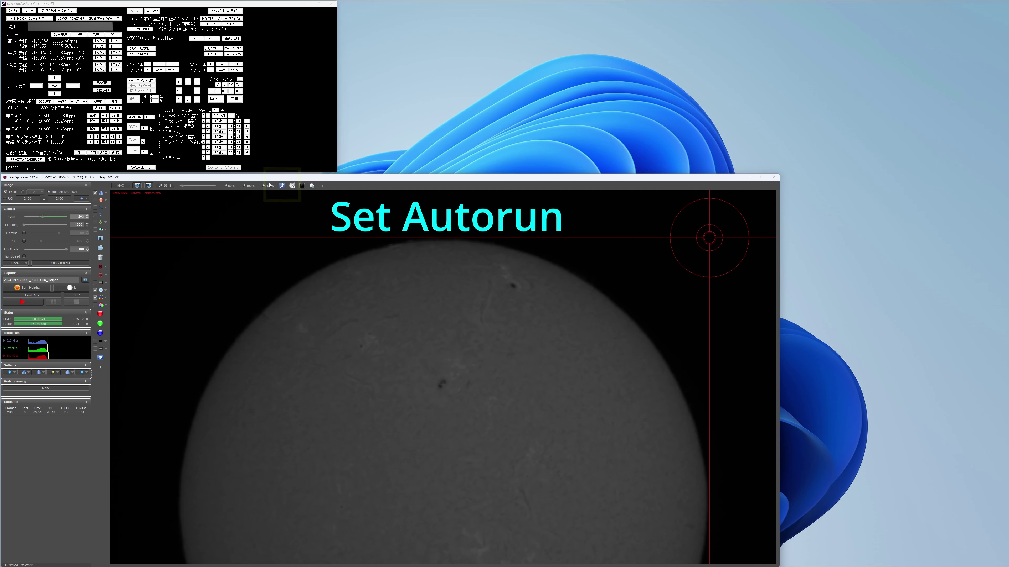
# - Open the Autorun window to view the scheduled capture runs
pyautogui.click(282, 186)
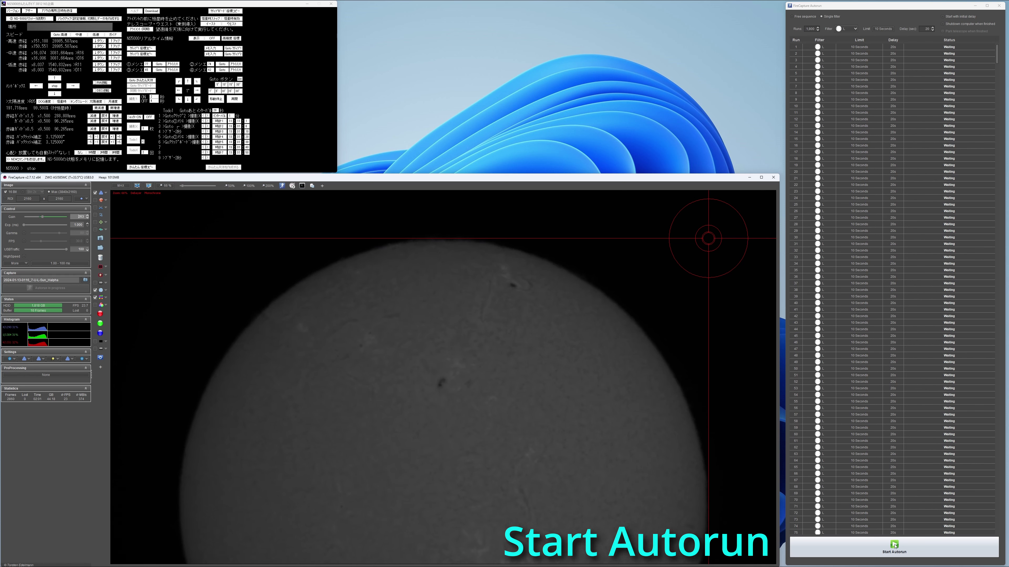
# - Start the Autorun queue to begin recording the Sun capture runs
pyautogui.click(894, 545)
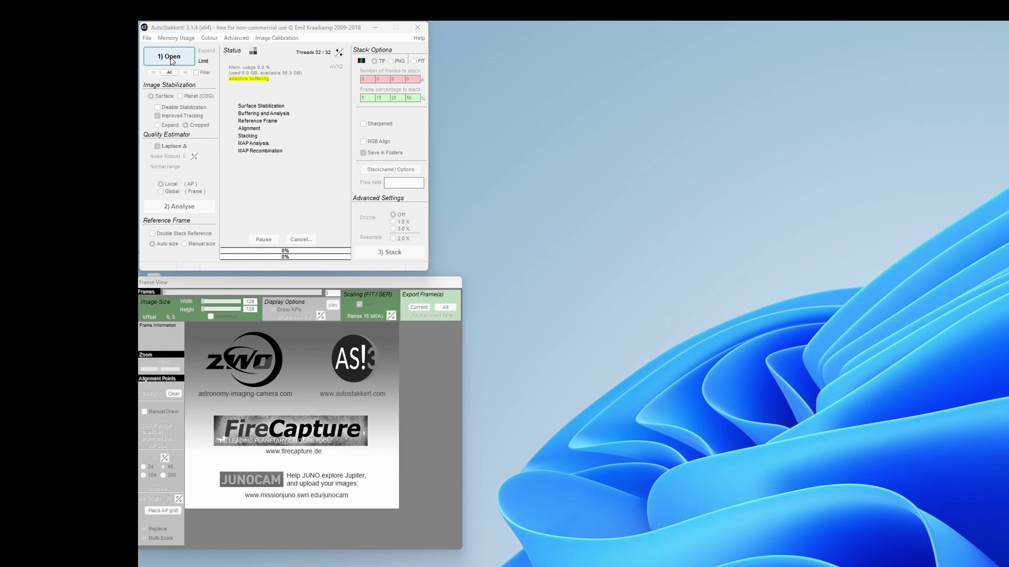
# - Select all 22 Sun_Halpha SER recordings in the 240113 folder and open them
pyautogui.click(172, 60)
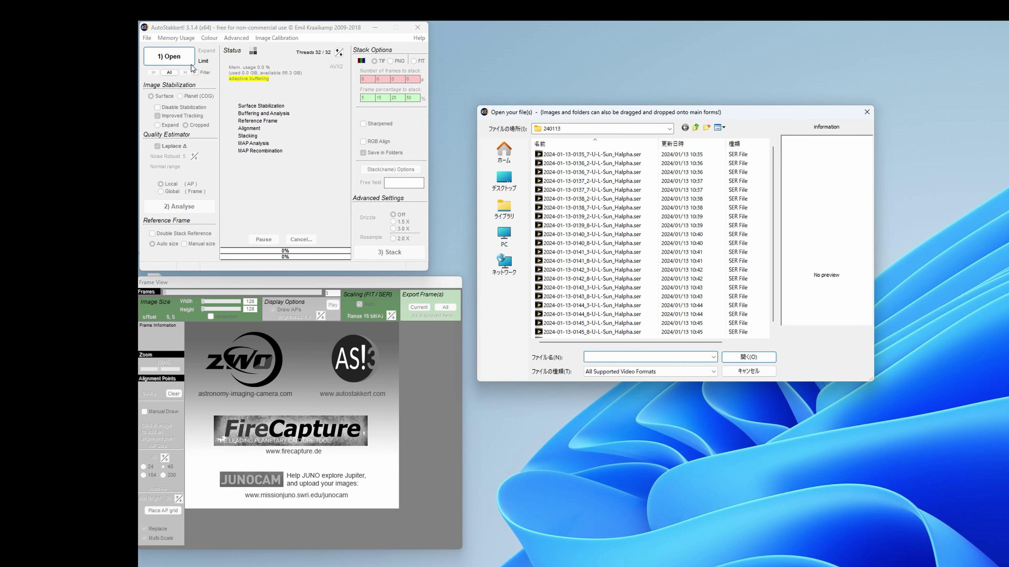
pyautogui.click(580, 157)
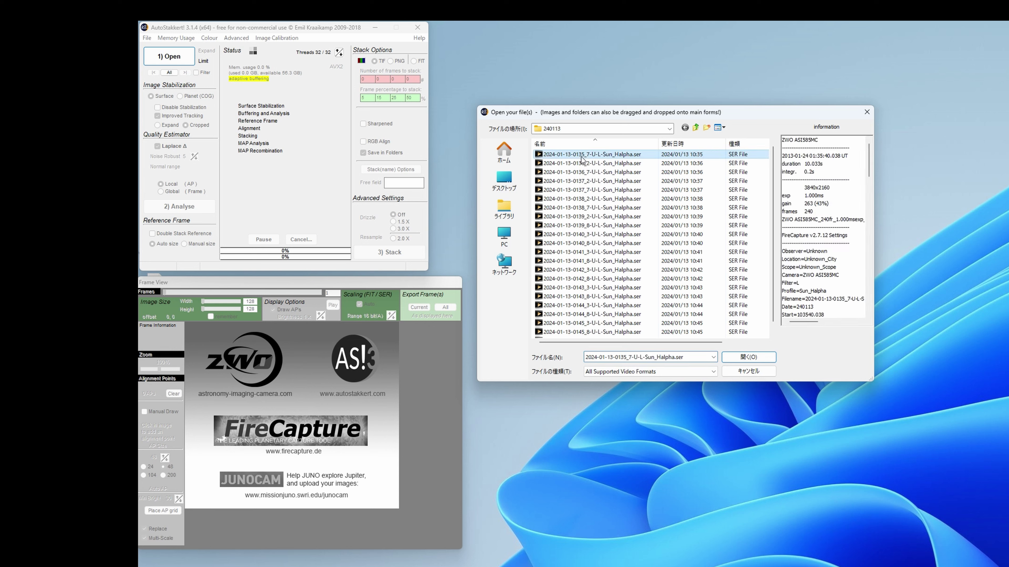
pyautogui.moveTo(584, 156)
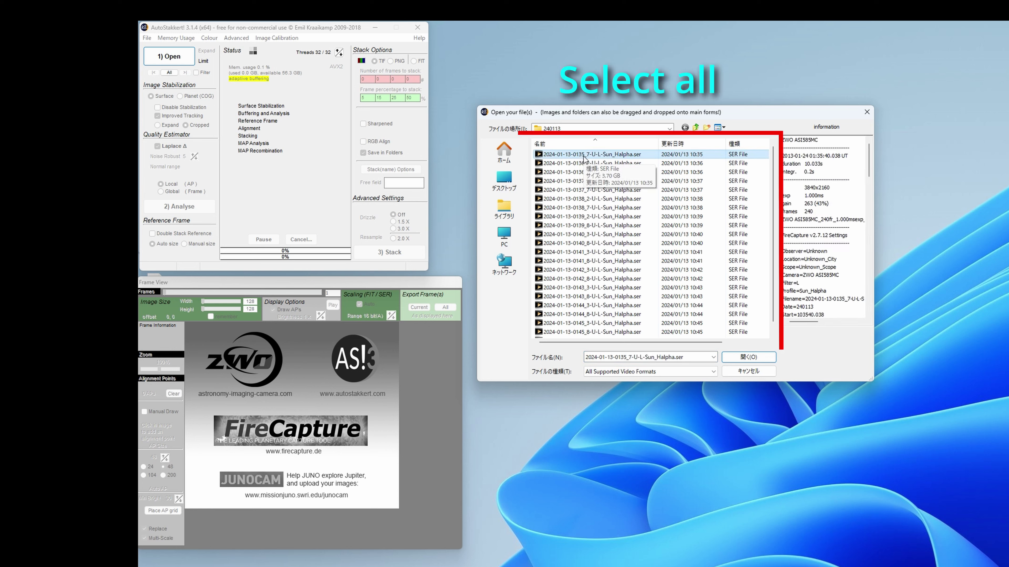
pyautogui.hotkey('ctrl', 'a')
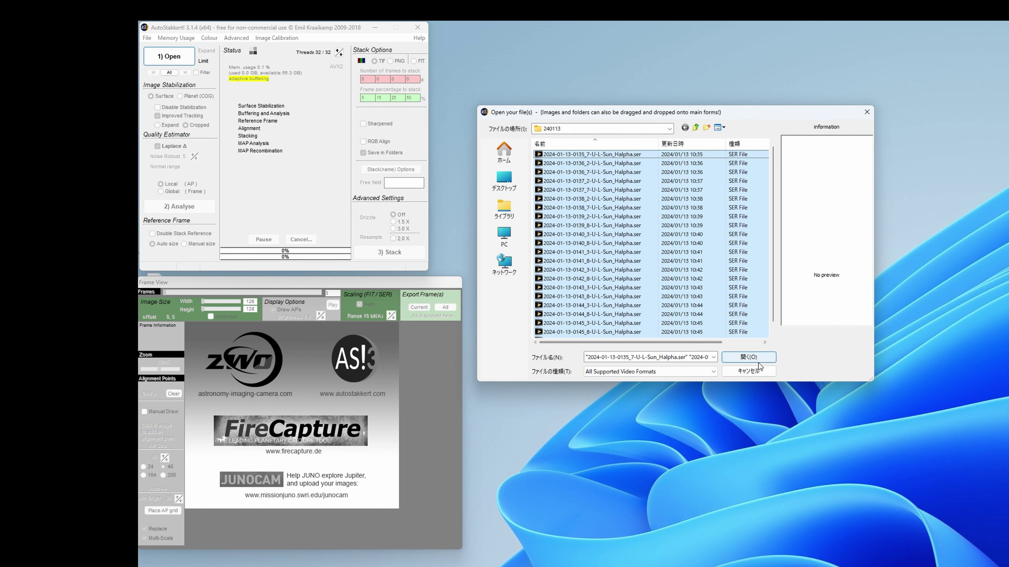
pyautogui.click(767, 358)
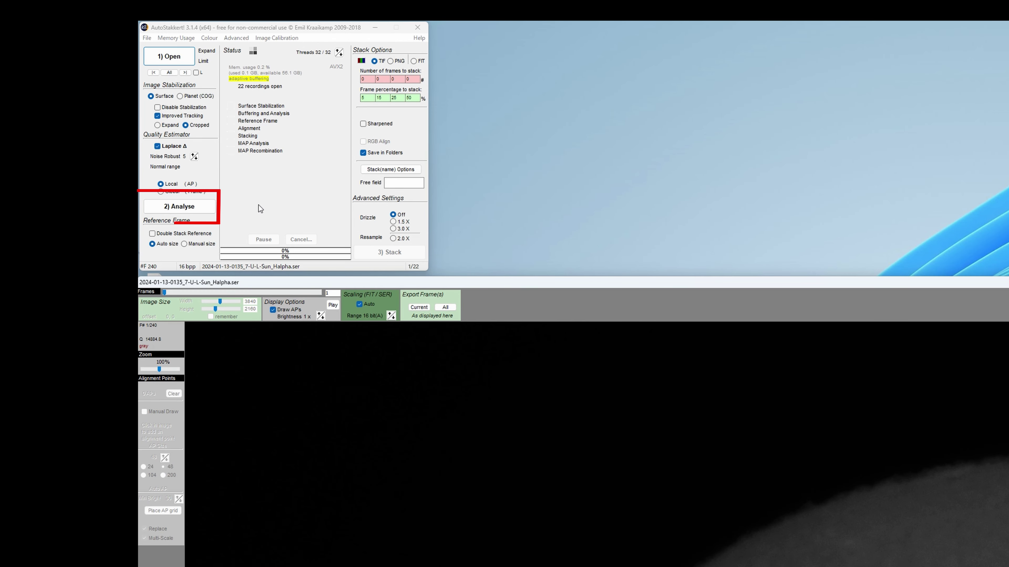
# - Analyse frame quality, then place a size-48 alignment-point grid over the solar disc
pyautogui.click(192, 209)
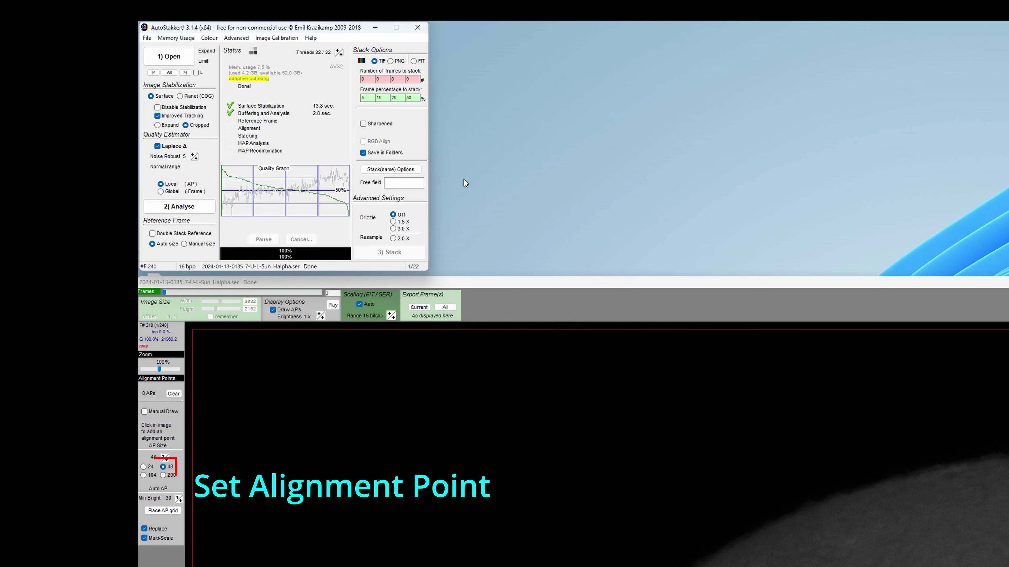
pyautogui.click(204, 401)
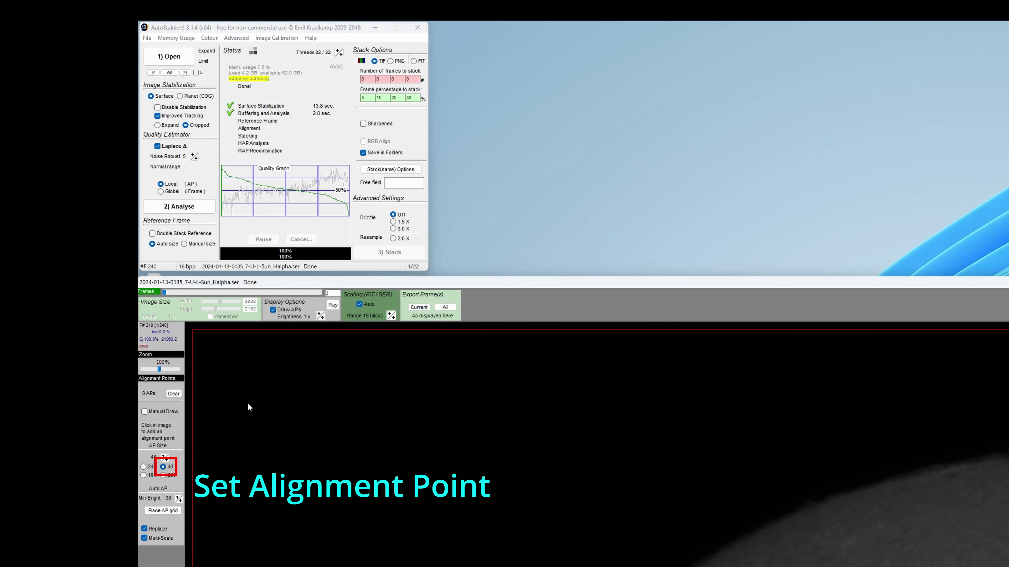
pyautogui.click(170, 512)
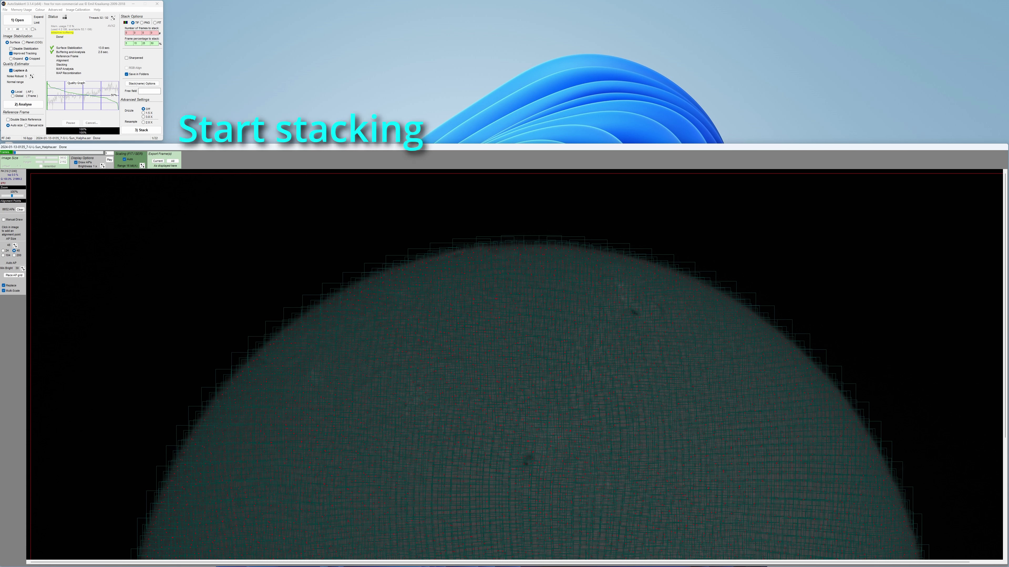
# - Stack the loaded H-alpha recordings using the size-48 alignment points
pyautogui.click(148, 132)
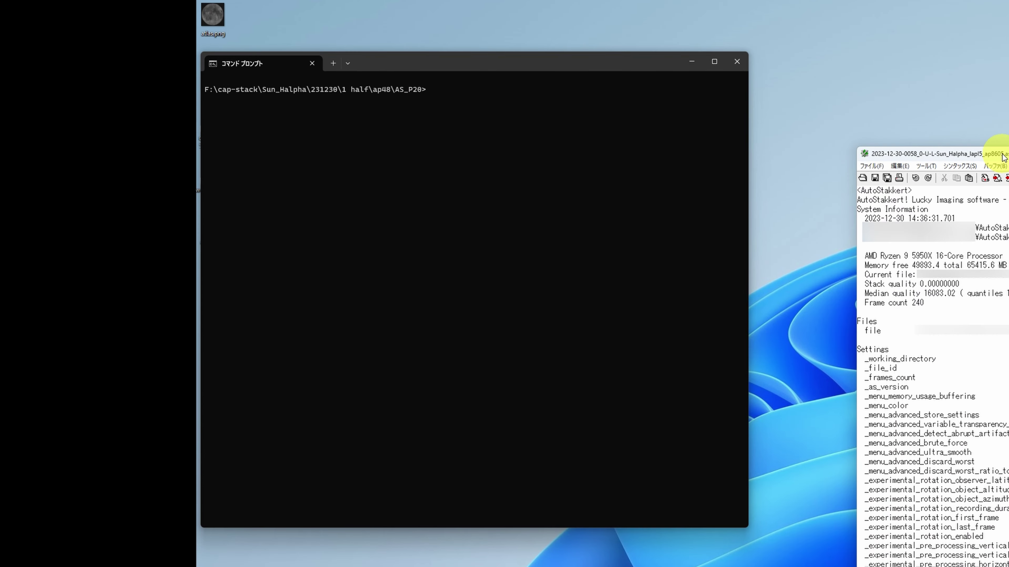
# - List the folder with dir, then extract every .as3 file's Median line into 00quality.csv
pyautogui.click(620, 59)
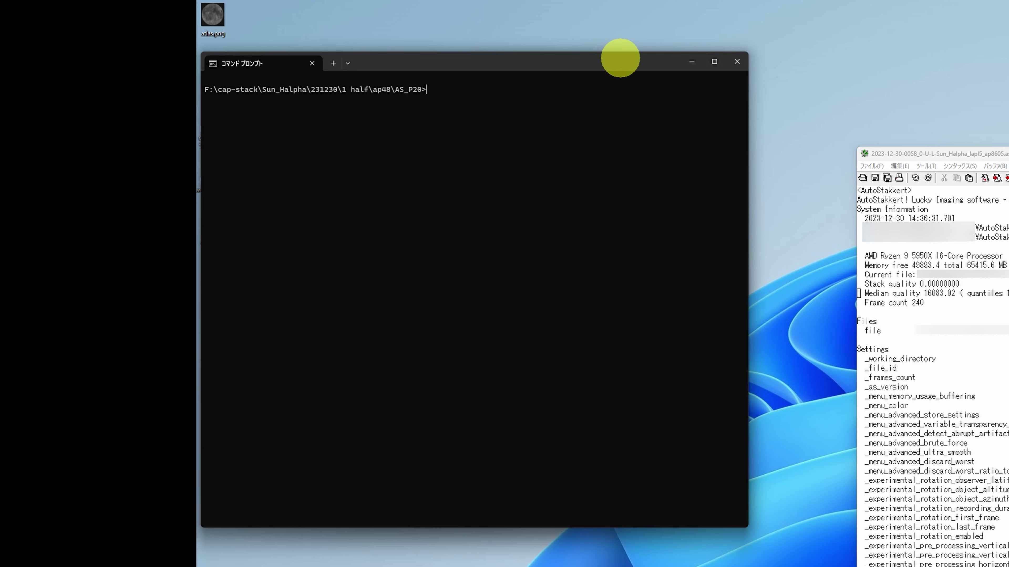
pyautogui.write('dir')
pyautogui.press('Return')
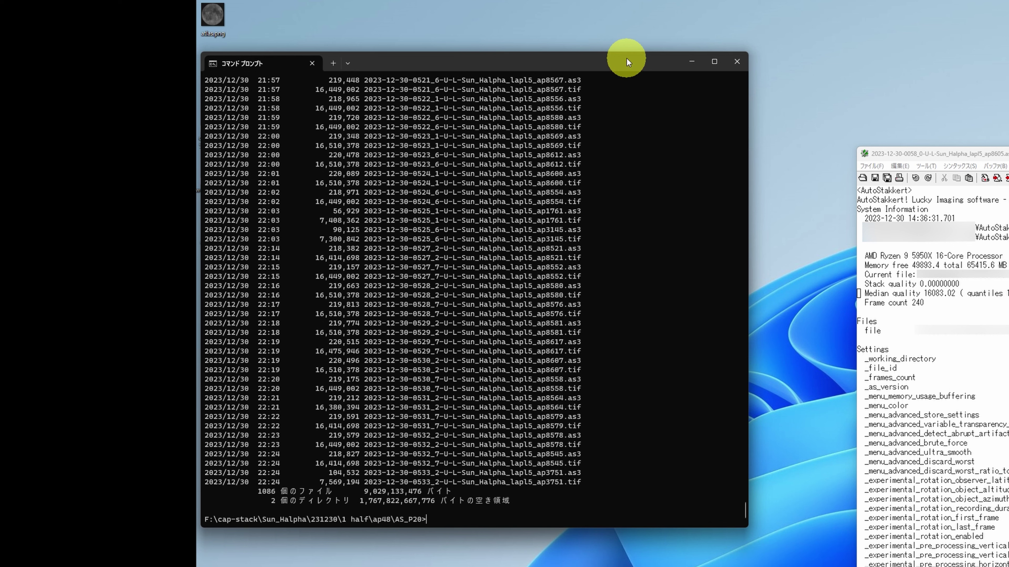
pyautogui.write('find "Median')
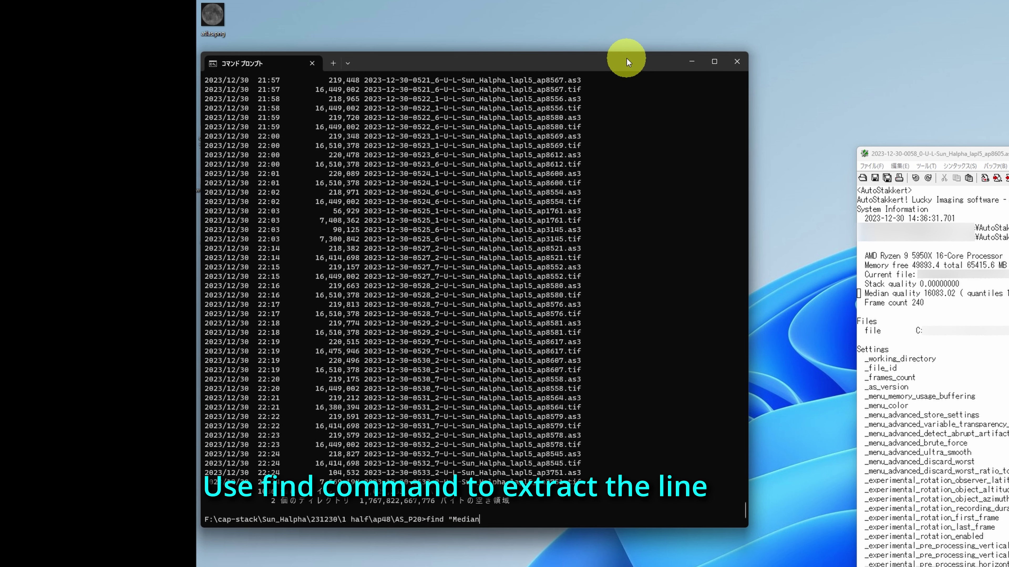
pyautogui.write('" *.as3 > ')
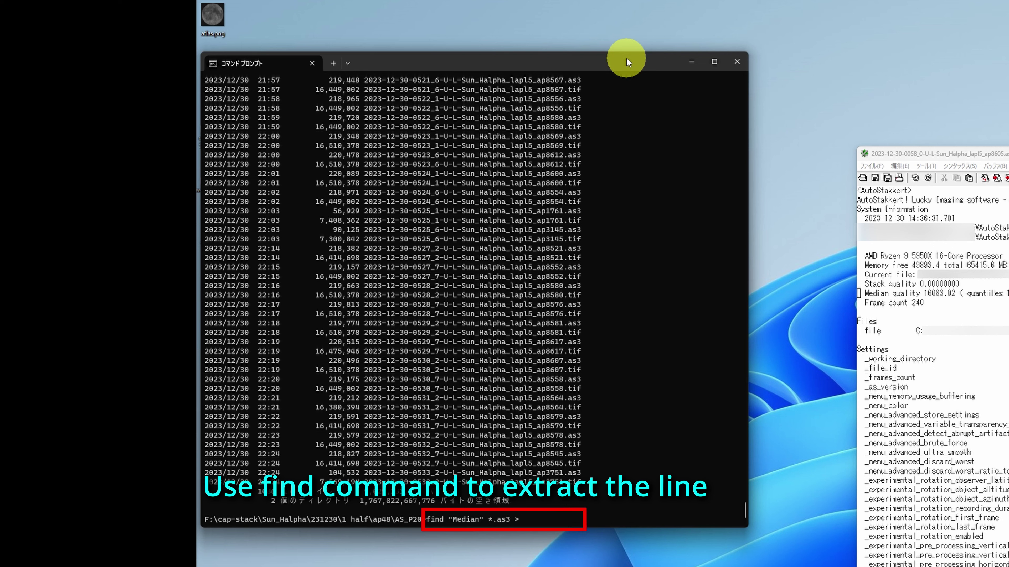
pyautogui.write('00quality.csv')
pyautogui.press('Return')
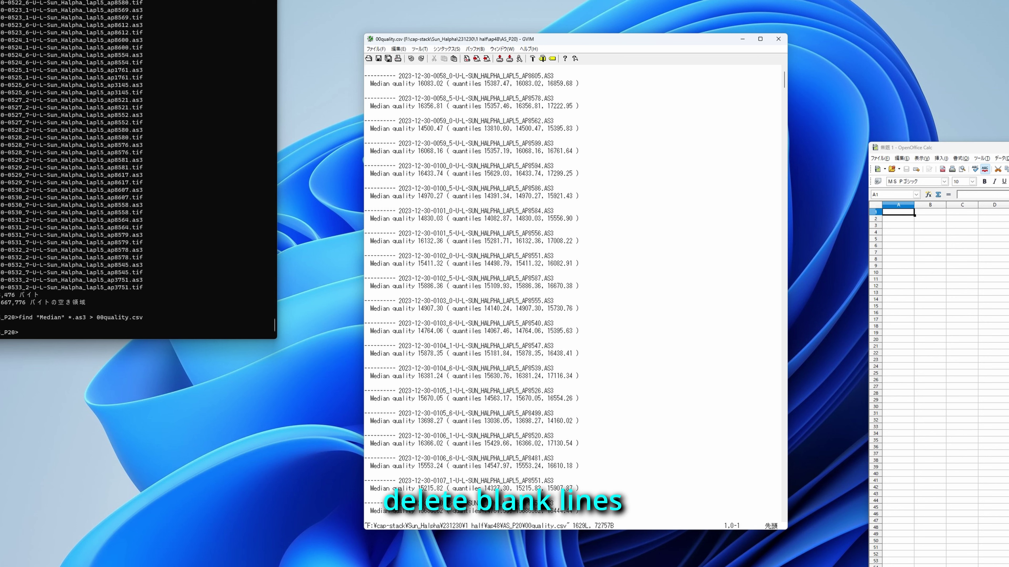
# - Delete blank lines and dash prefixes, and join each AS3 name with its quality line
pyautogui.write(':%s/')
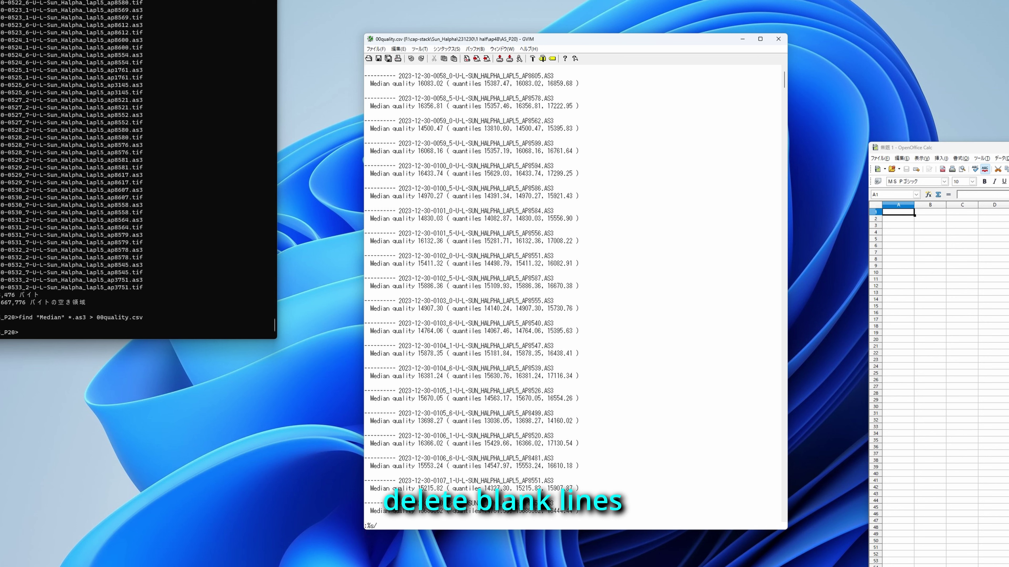
pyautogui.write('^')
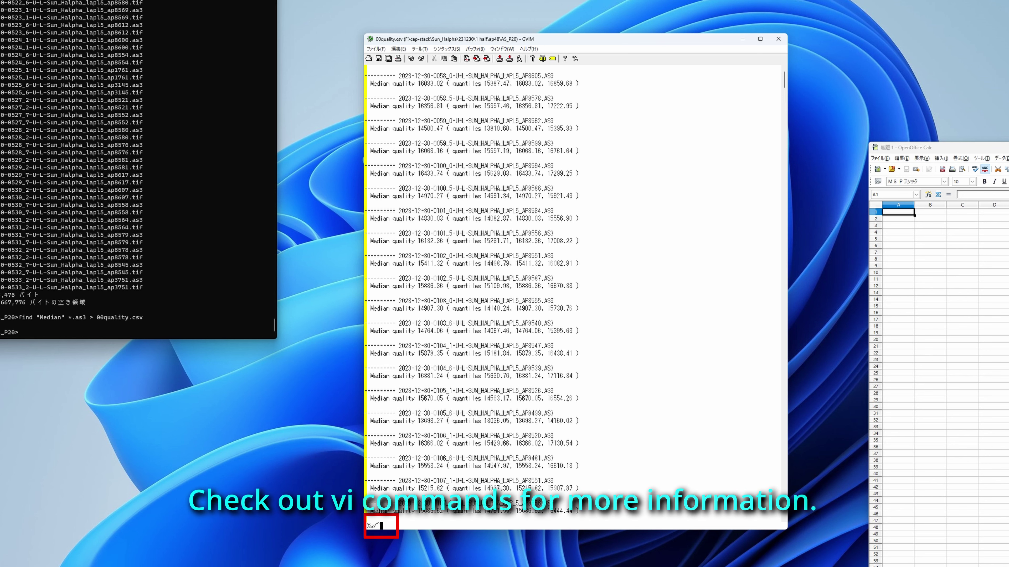
pyautogui.write(' //')
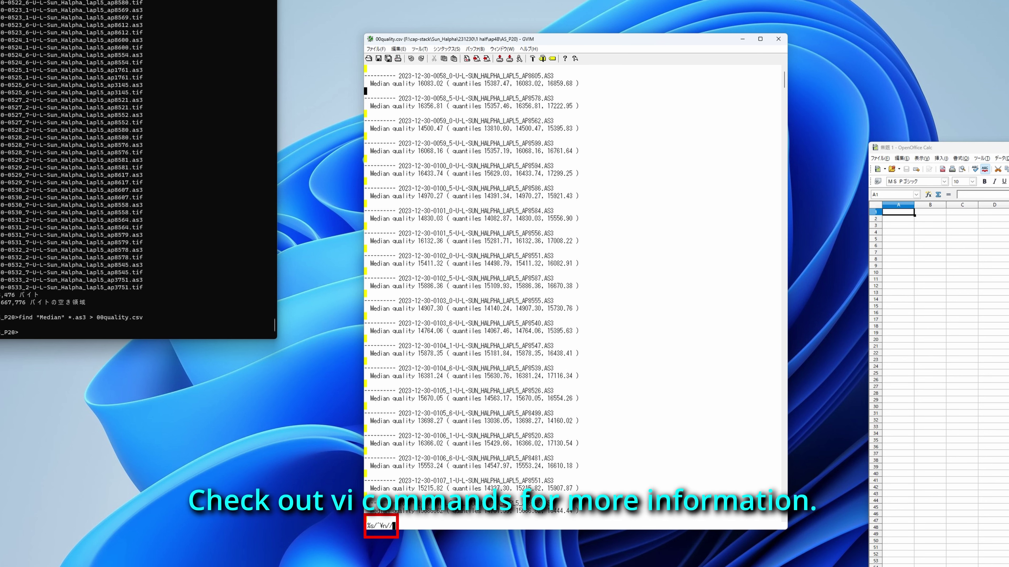
pyautogui.press('Return')
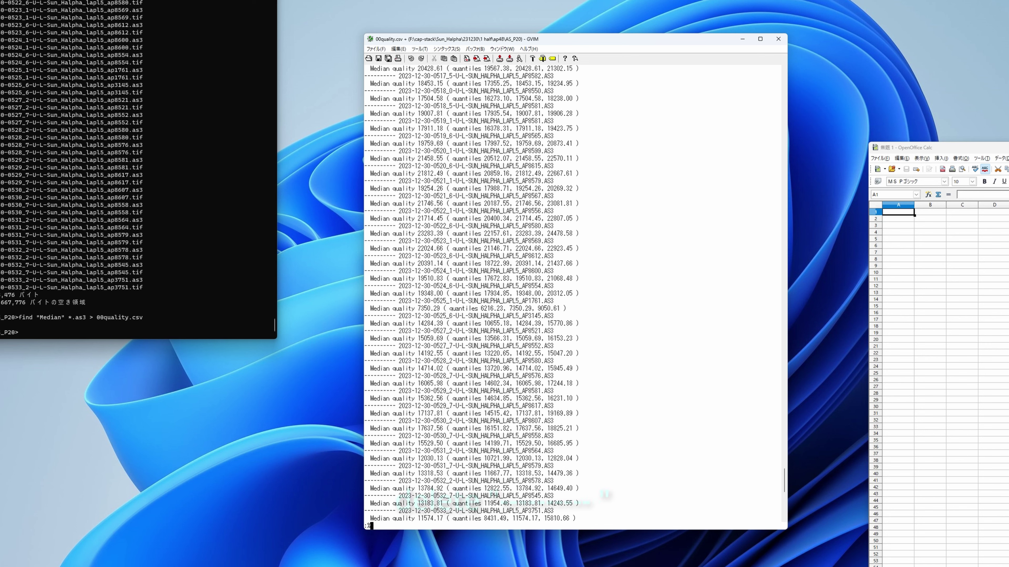
pyautogui.write(':%s/---------- //')
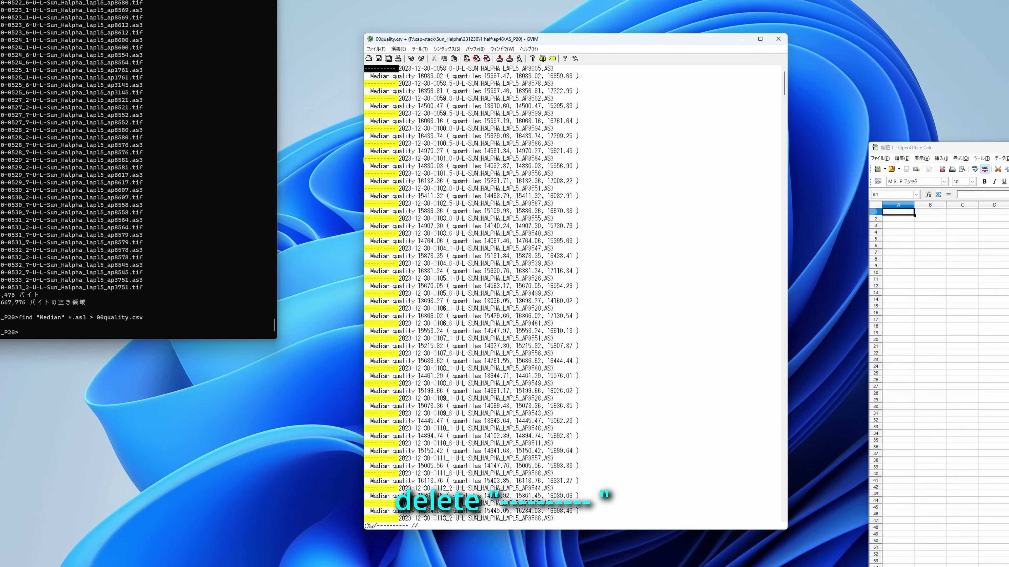
pyautogui.press('Return')
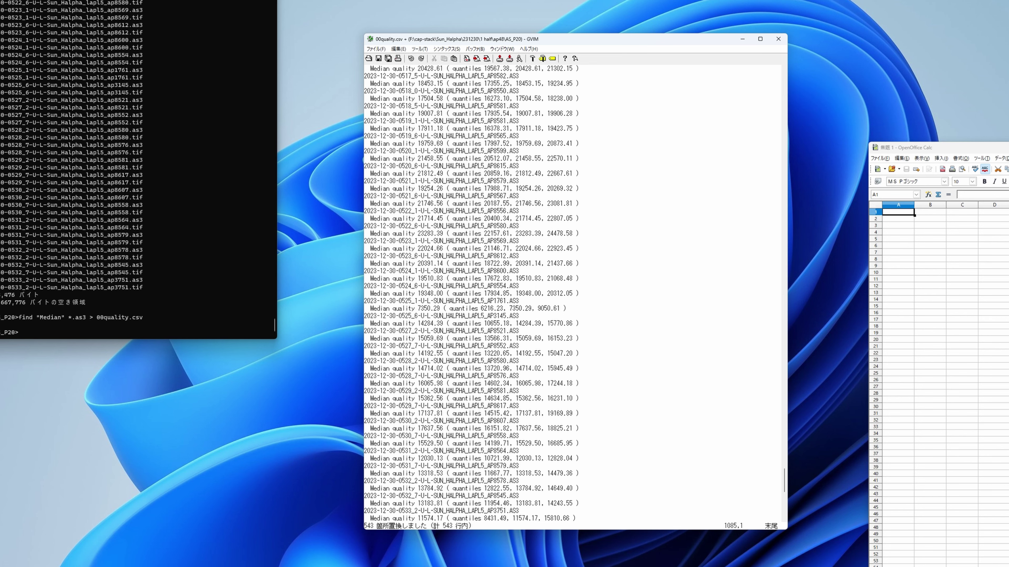
pyautogui.write(':%s/')
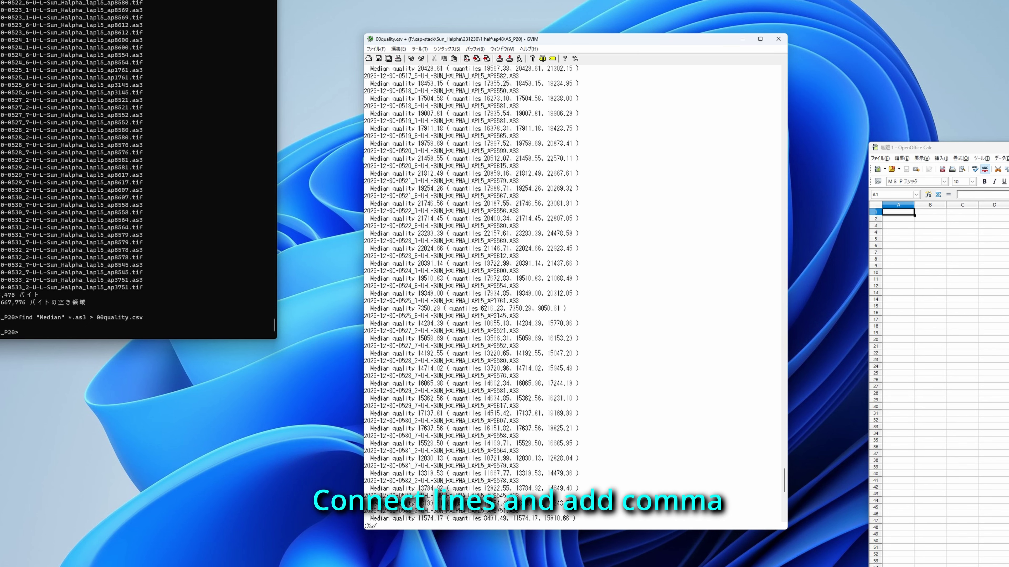
pyautogui.write('.AS3 ')
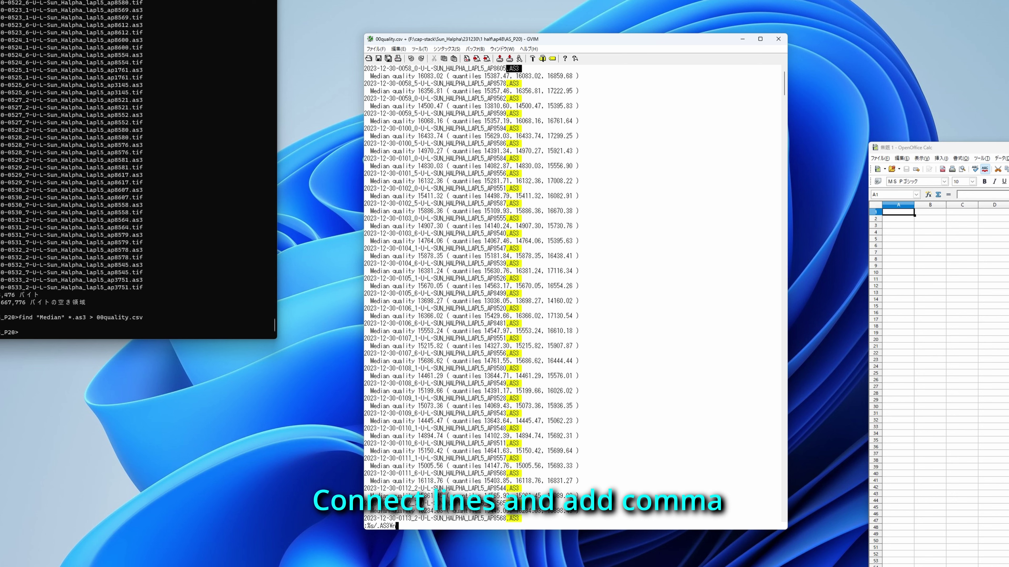
pyautogui.write('/.AS3,/')
pyautogui.press('Return')
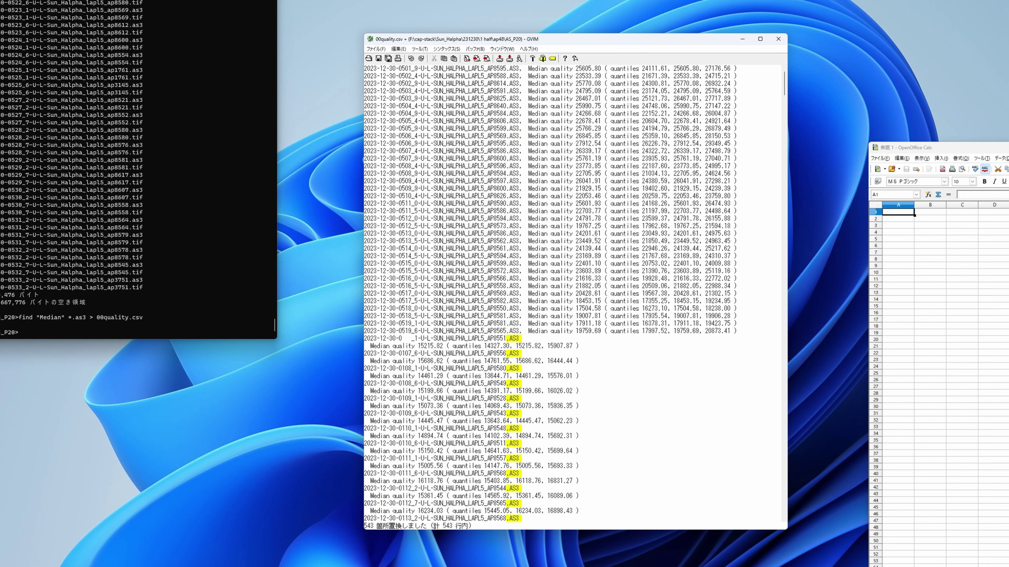
# - Remove extra spaces and insert commas after 'Median quality', the parenthesis and 'quantiles'
pyautogui.write(':')
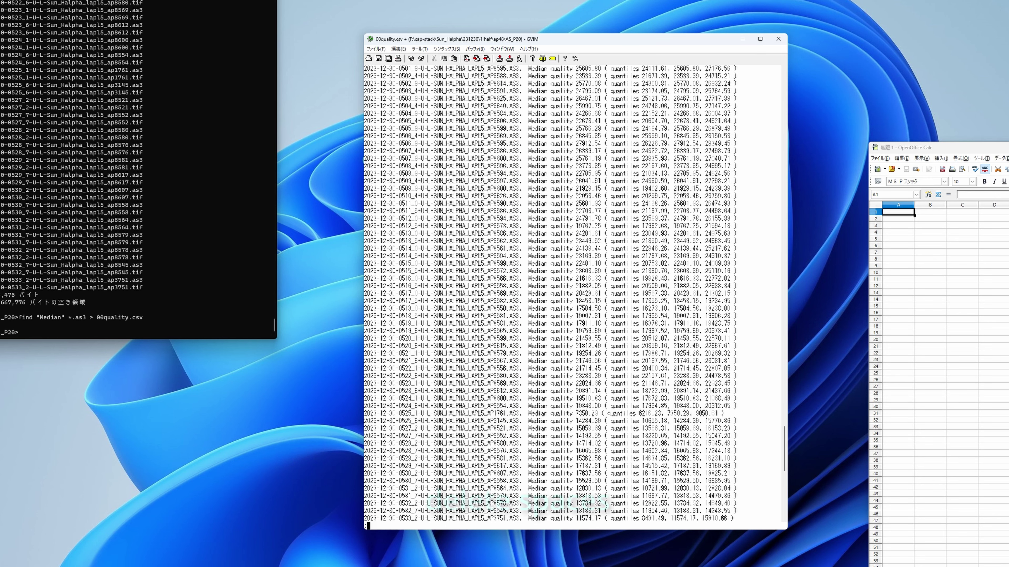
pyautogui.write('%s/  ')
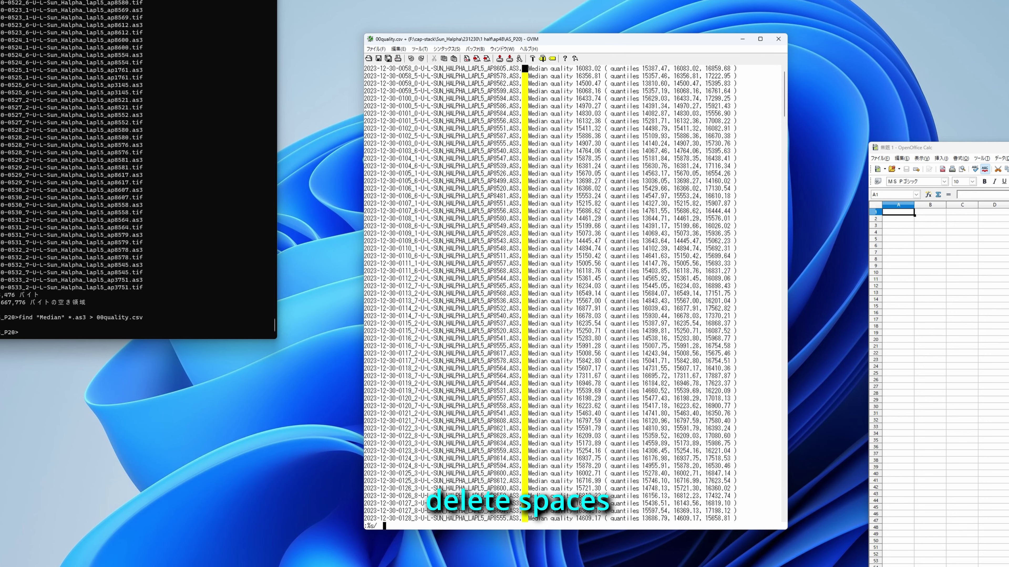
pyautogui.write('//')
pyautogui.press('Return')
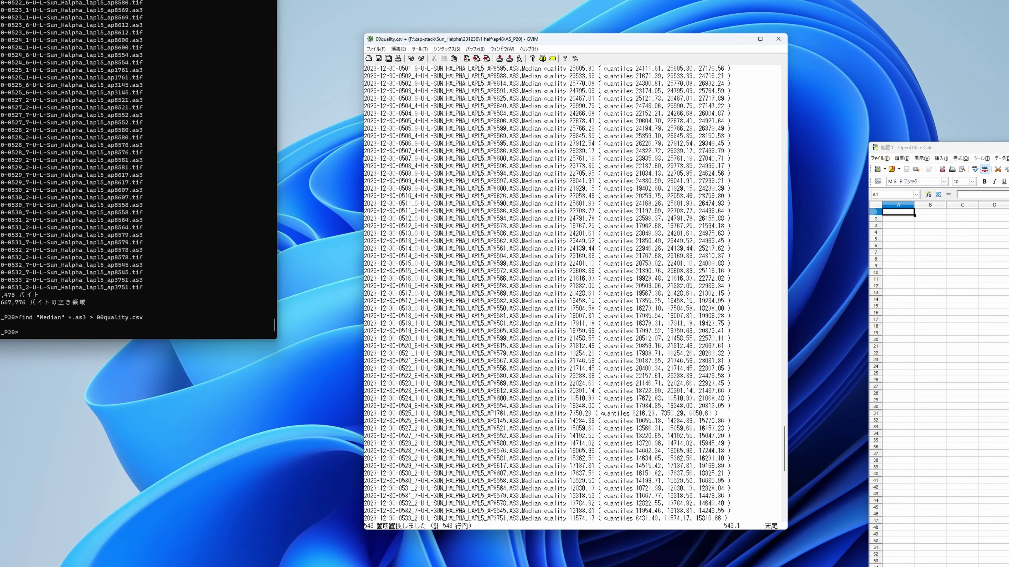
pyautogui.write(':%')
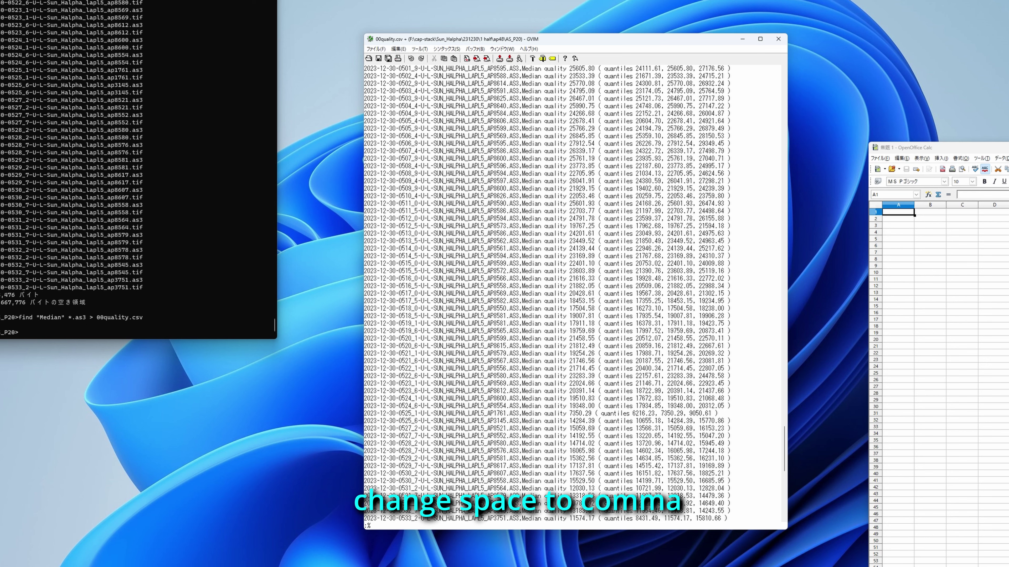
pyautogui.write('s/ity /')
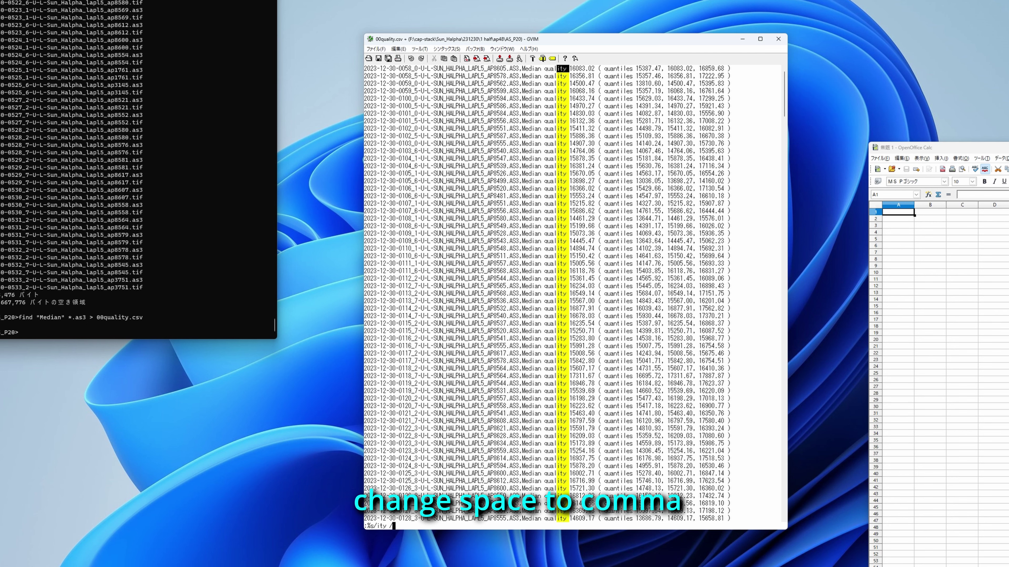
pyautogui.write(',/')
pyautogui.press('Return')
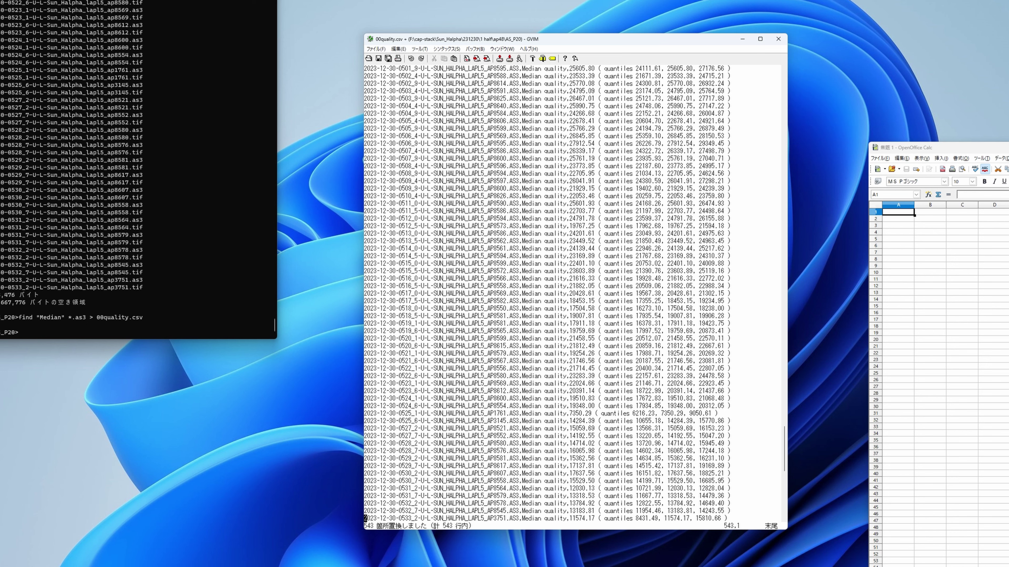
pyautogui.write(':%s/ (')
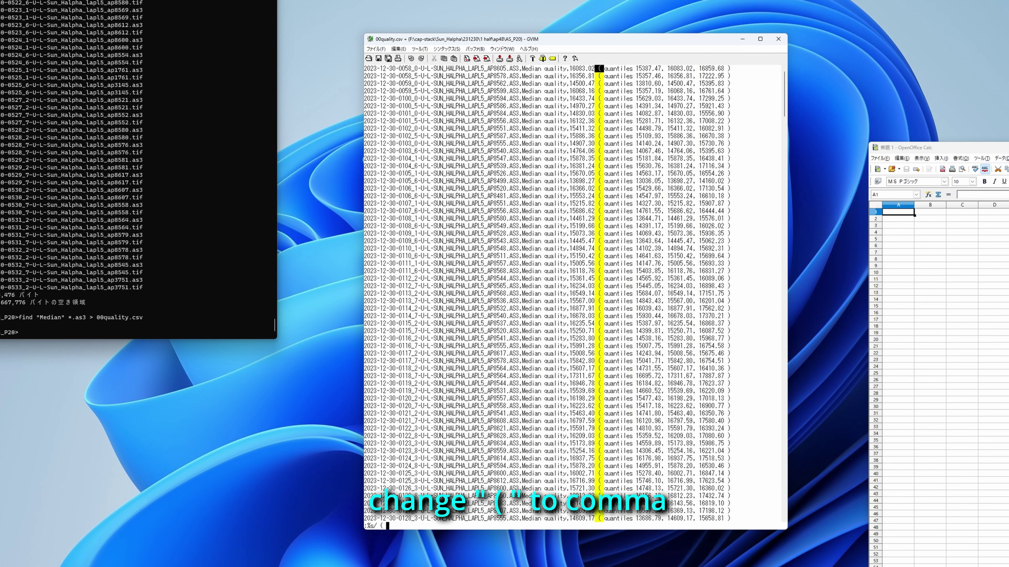
pyautogui.write(' /,/')
pyautogui.press('Return')
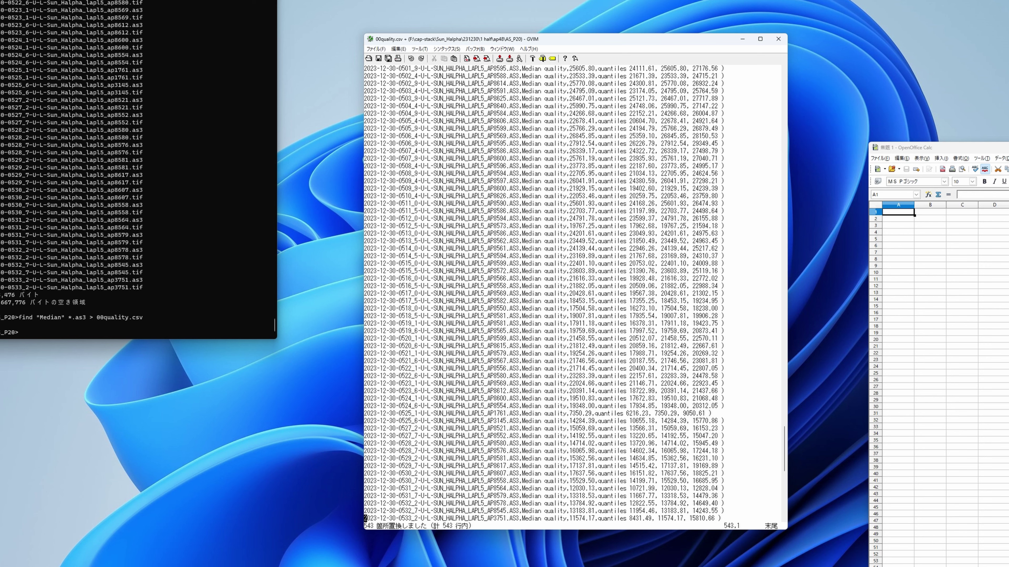
pyautogui.write(':%s/')
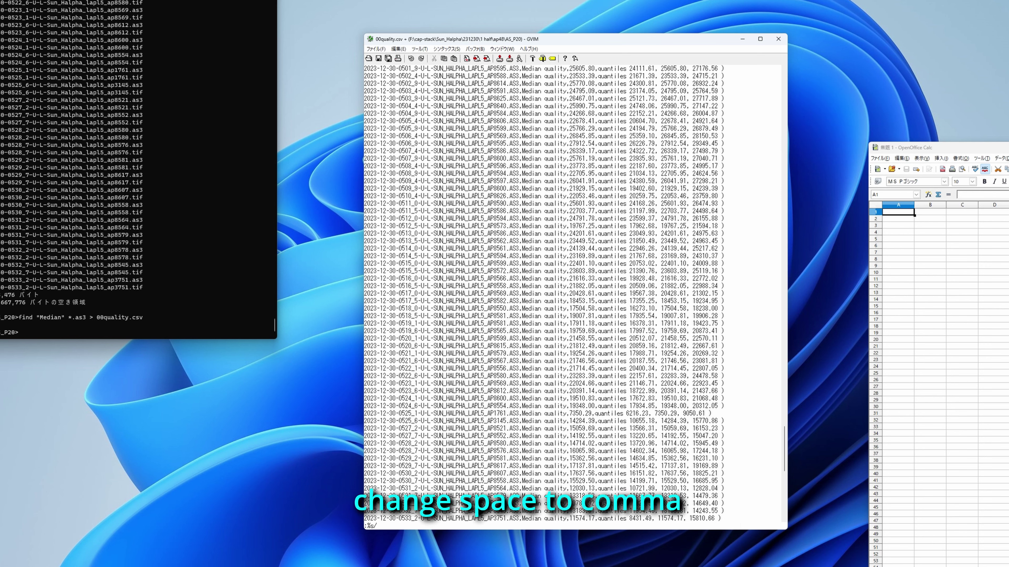
pyautogui.write('les /les,/')
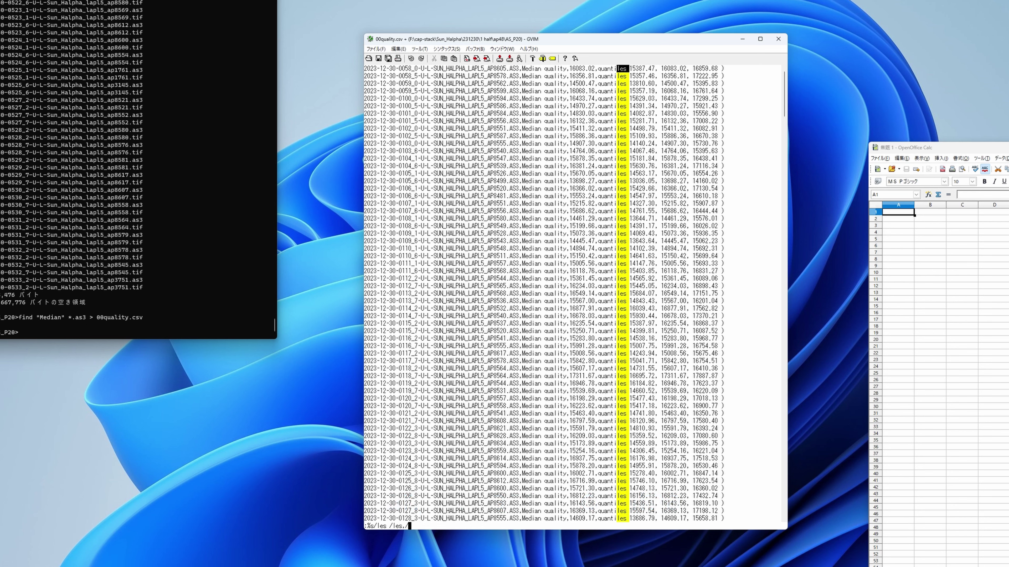
pyautogui.press('Return')
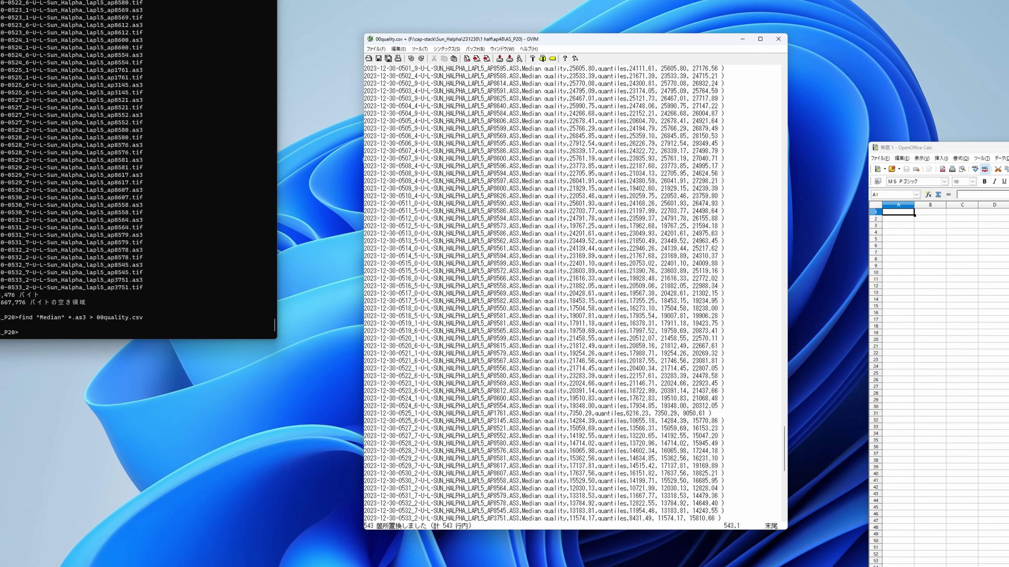
# - Strip spaces after commas and trailing parentheses, then save and quit with :wq
pyautogui.write(':%s/, ')
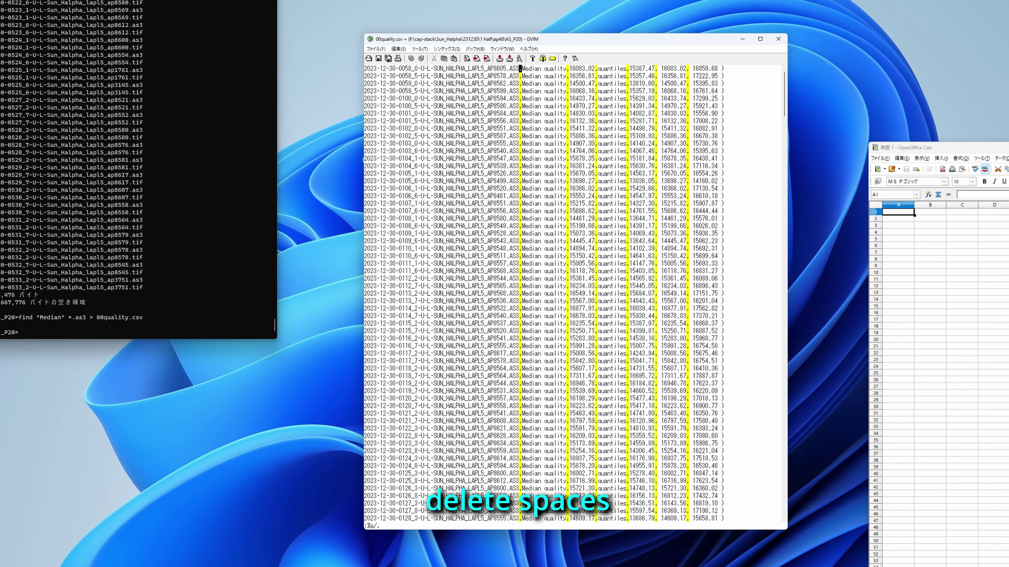
pyautogui.write('/,/g')
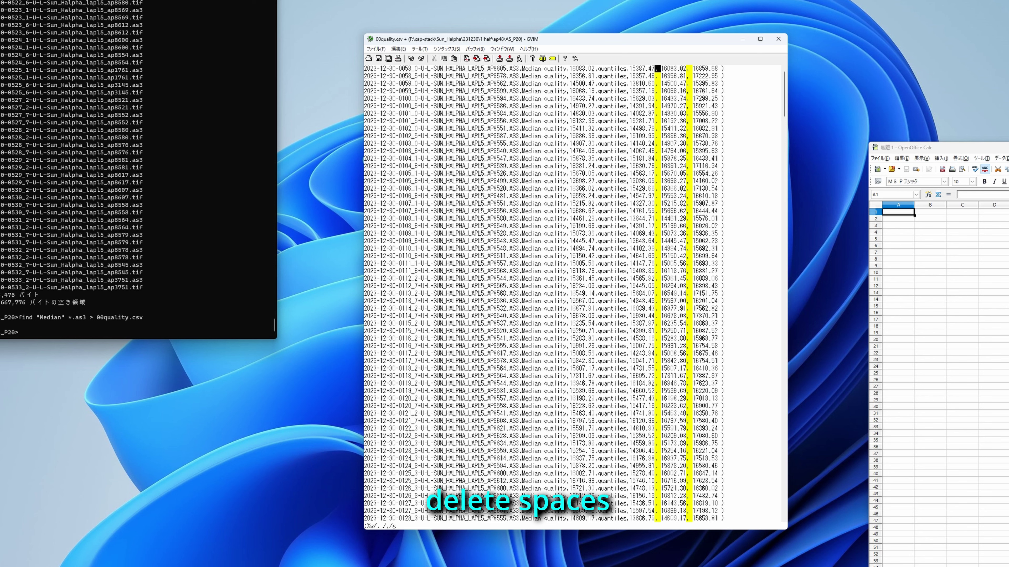
pyautogui.press('Return')
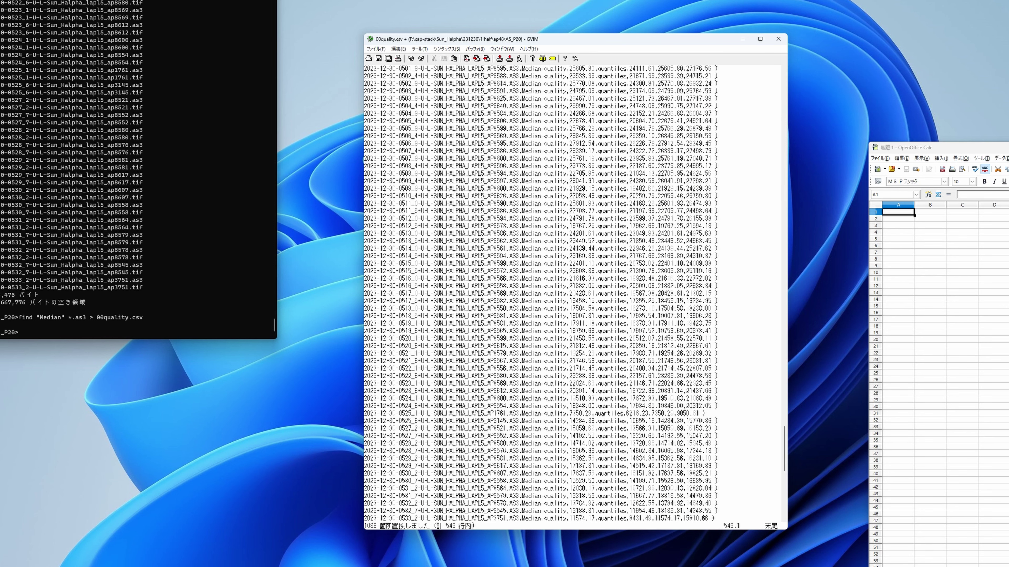
pyautogui.write(':%s')
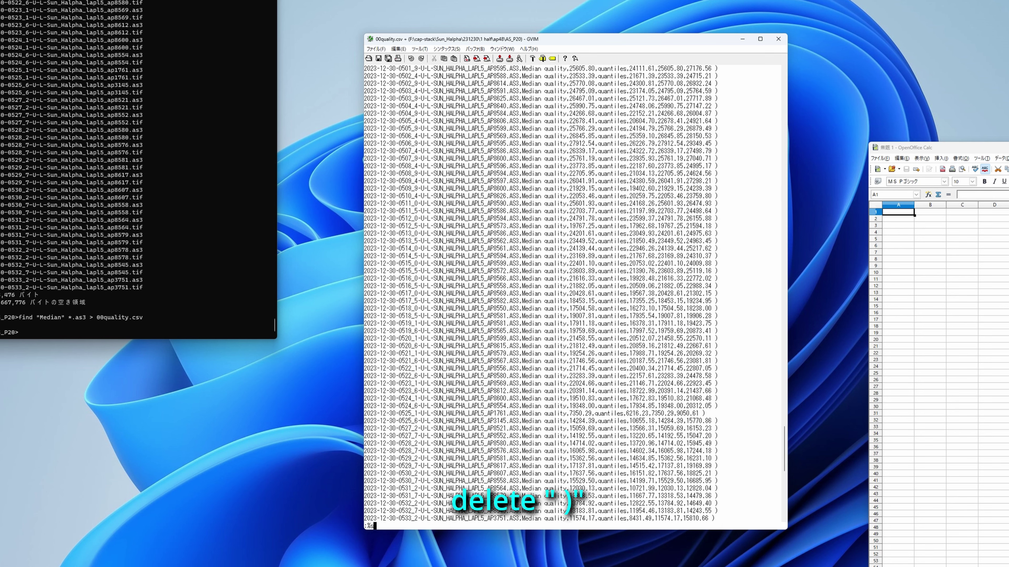
pyautogui.write('/')
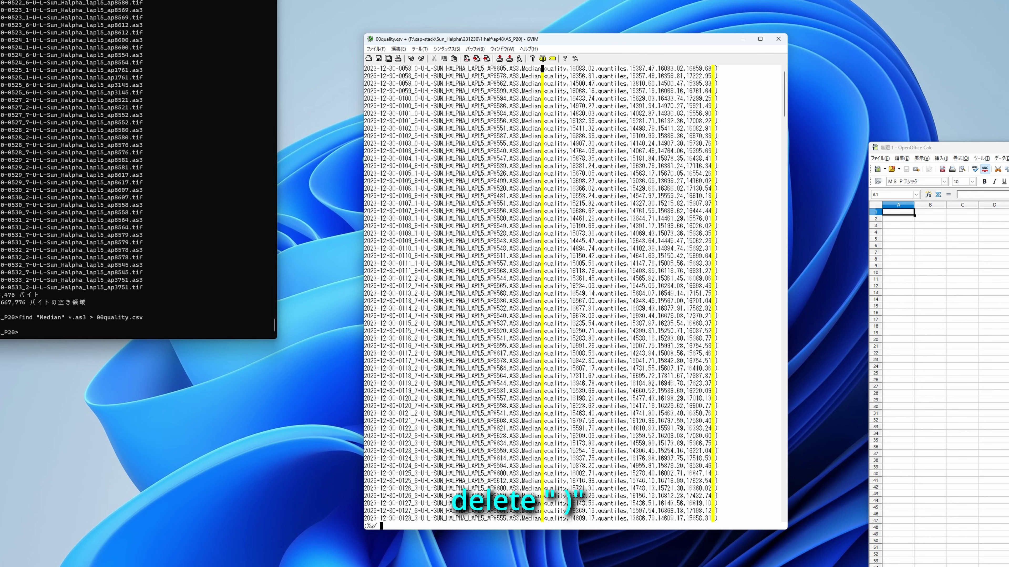
pyautogui.write(' )//')
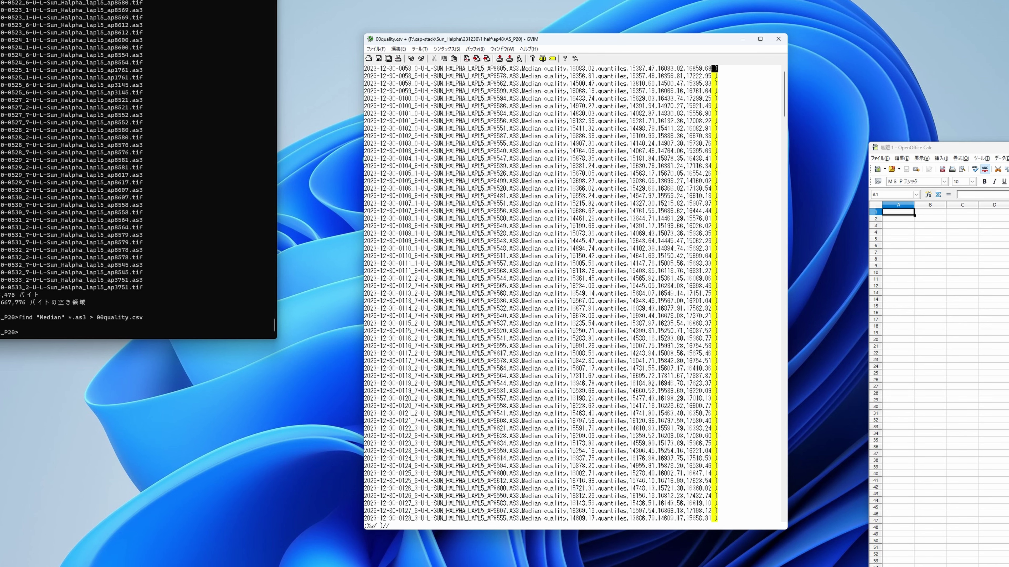
pyautogui.press('Return')
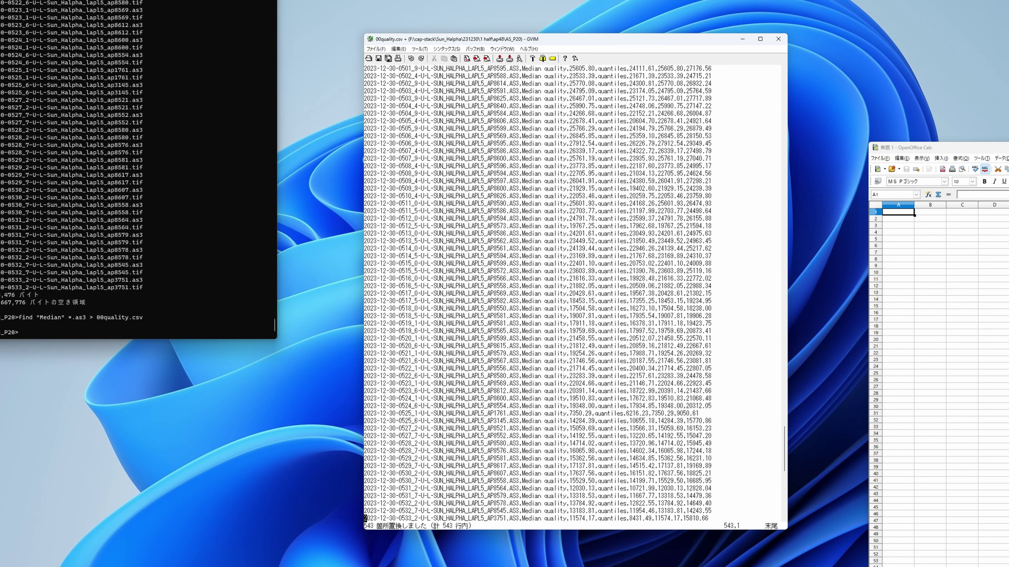
pyautogui.write(':')
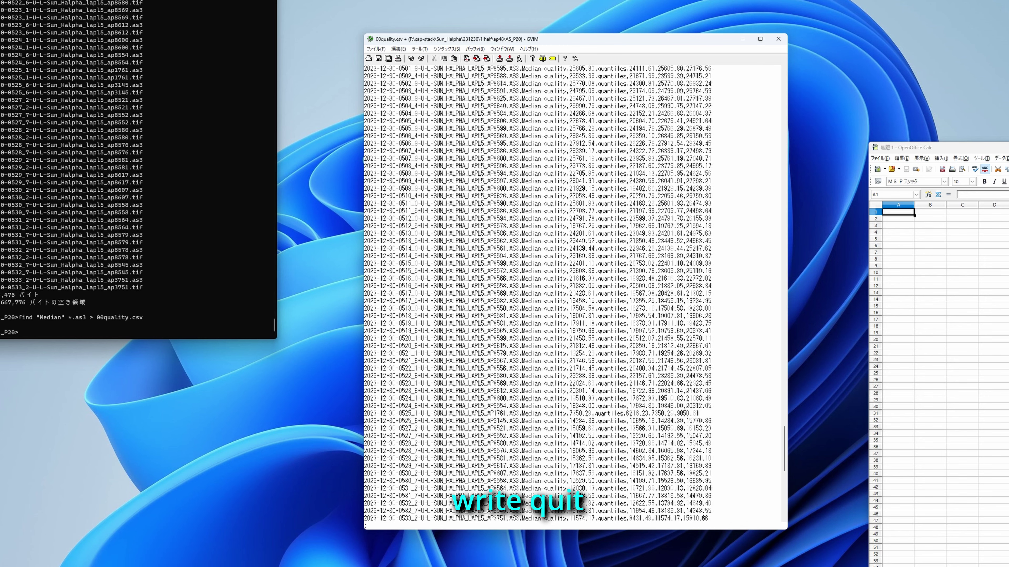
pyautogui.write('wq')
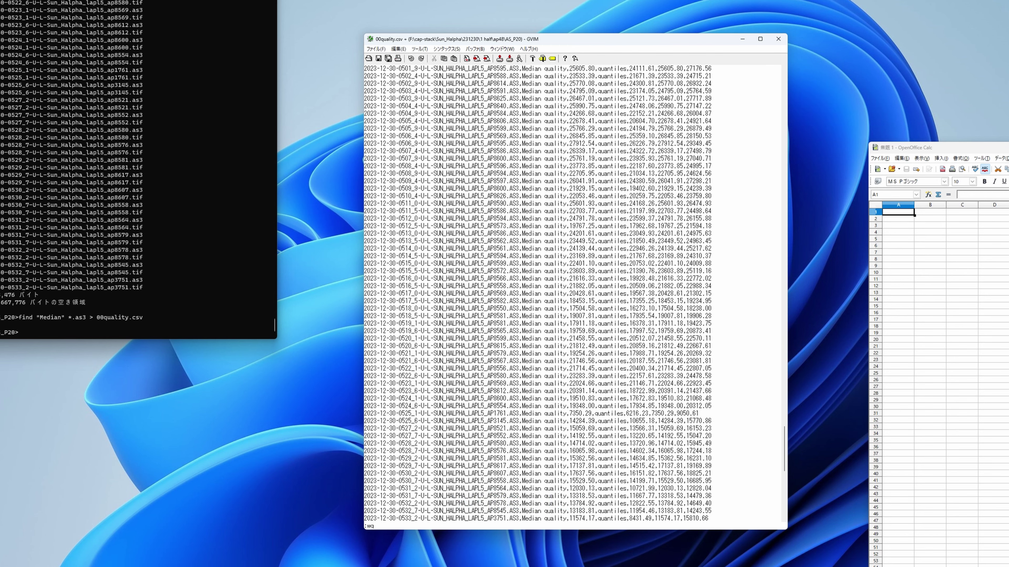
pyautogui.press('Return')
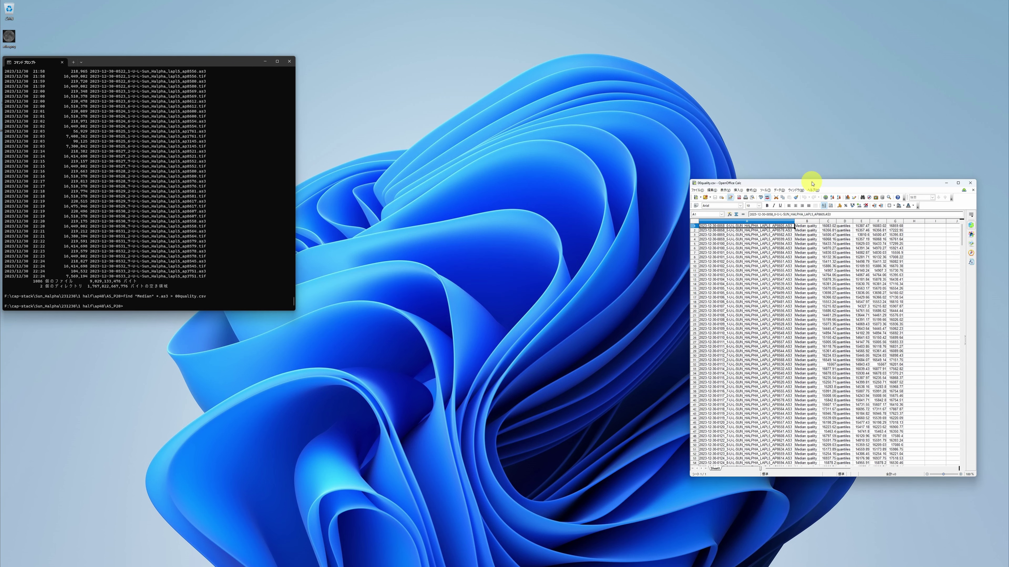
# - Sort the whole quality table by column G descending, then select row 1
pyautogui.moveTo(811, 183); pyautogui.dragTo(490, 162)
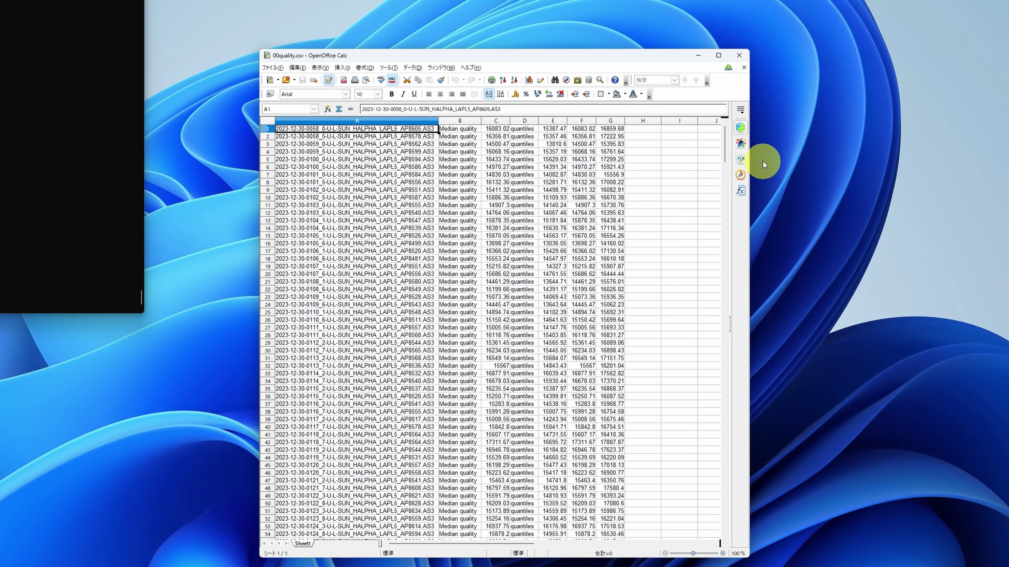
pyautogui.click(612, 122)
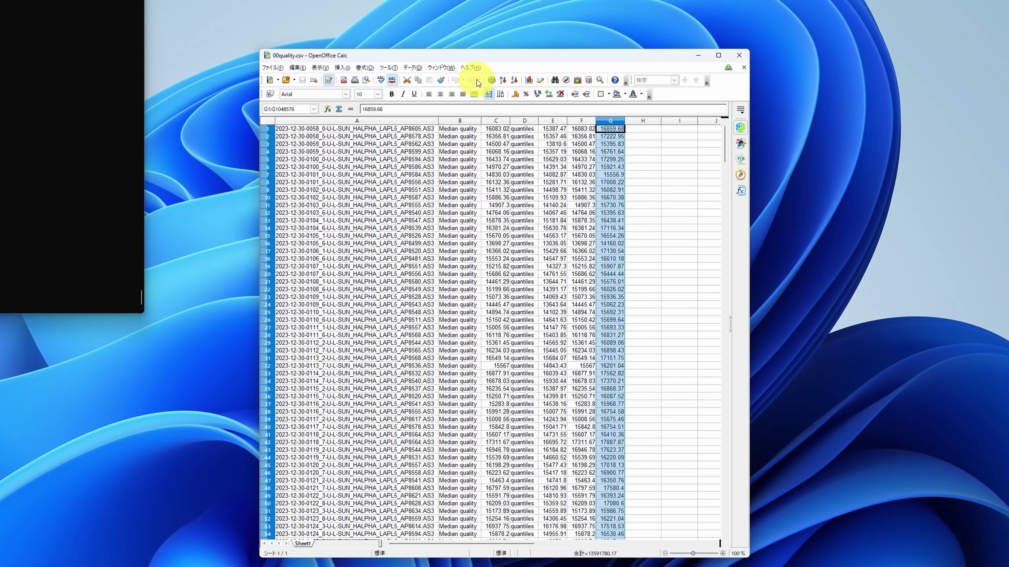
pyautogui.click(412, 68)
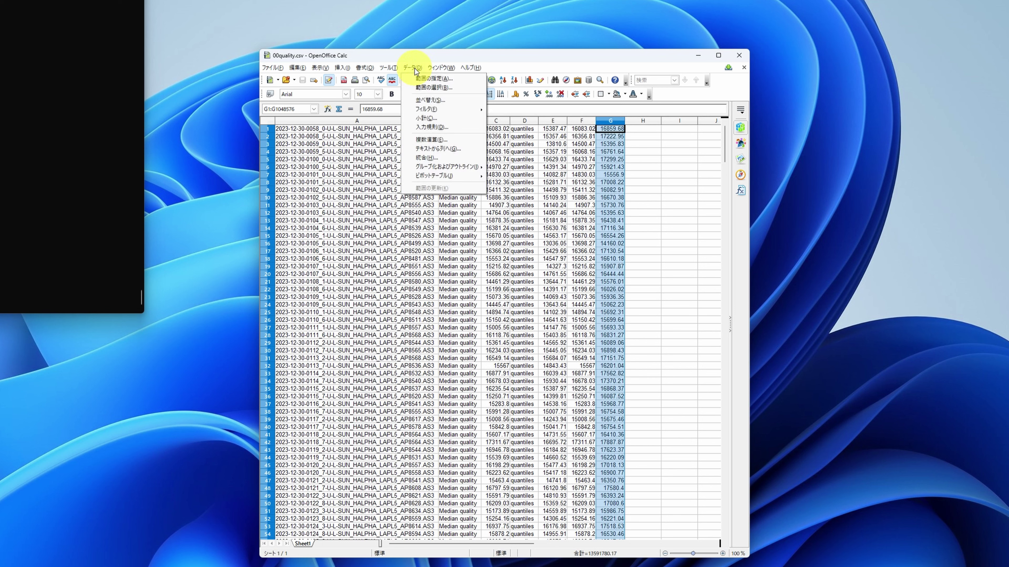
pyautogui.click(423, 102)
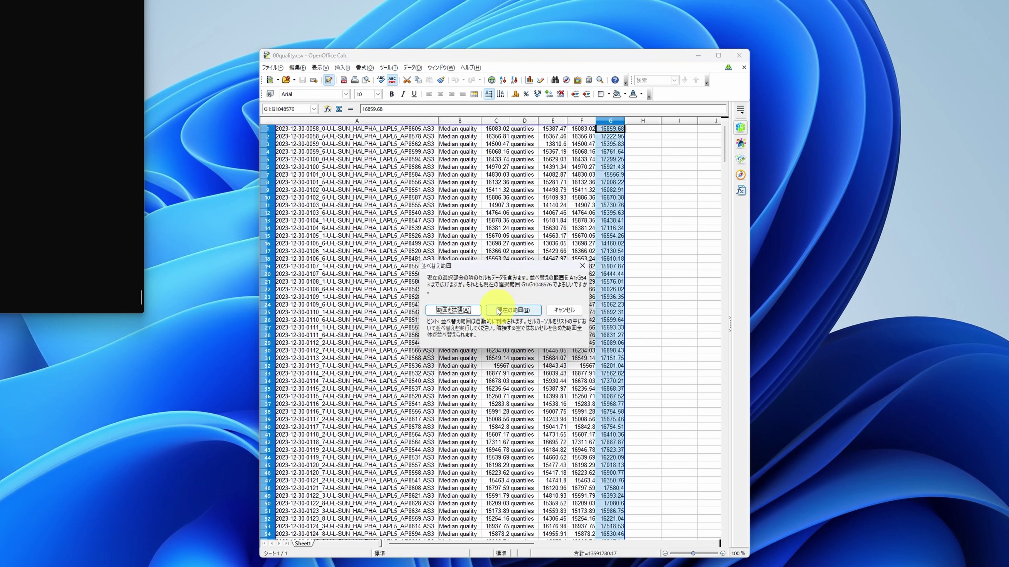
pyautogui.click(469, 310)
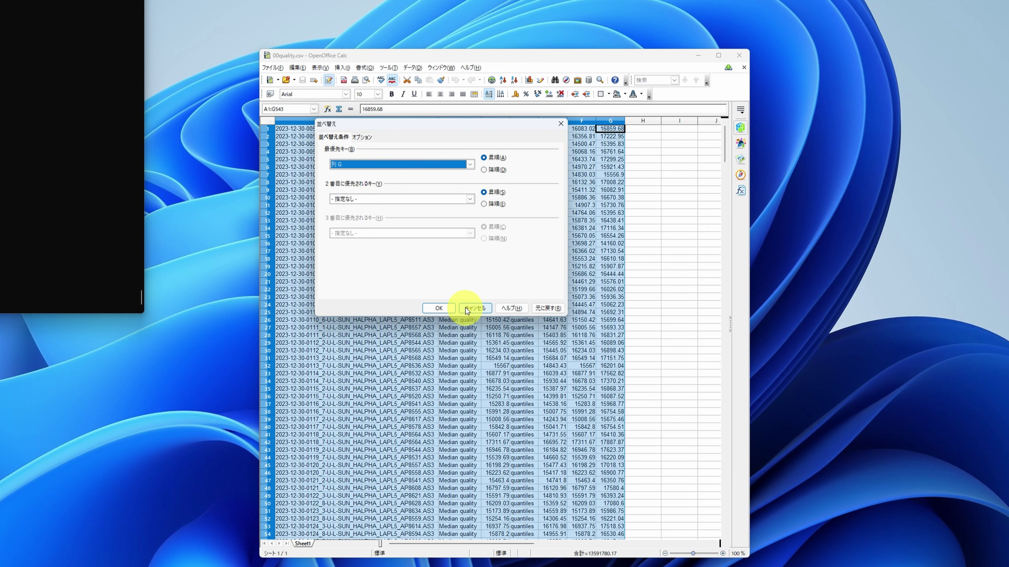
pyautogui.click(484, 170)
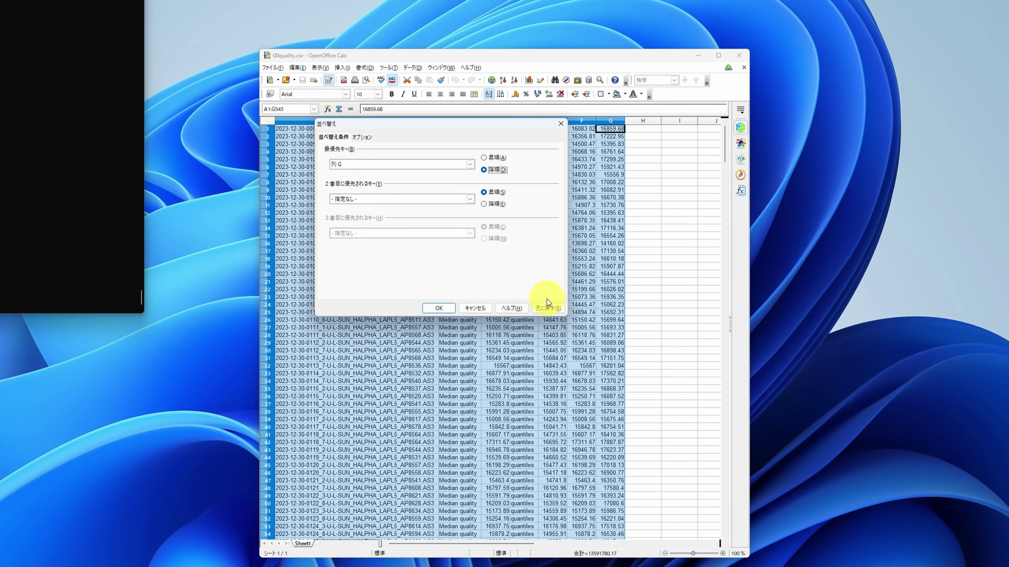
pyautogui.click(443, 309)
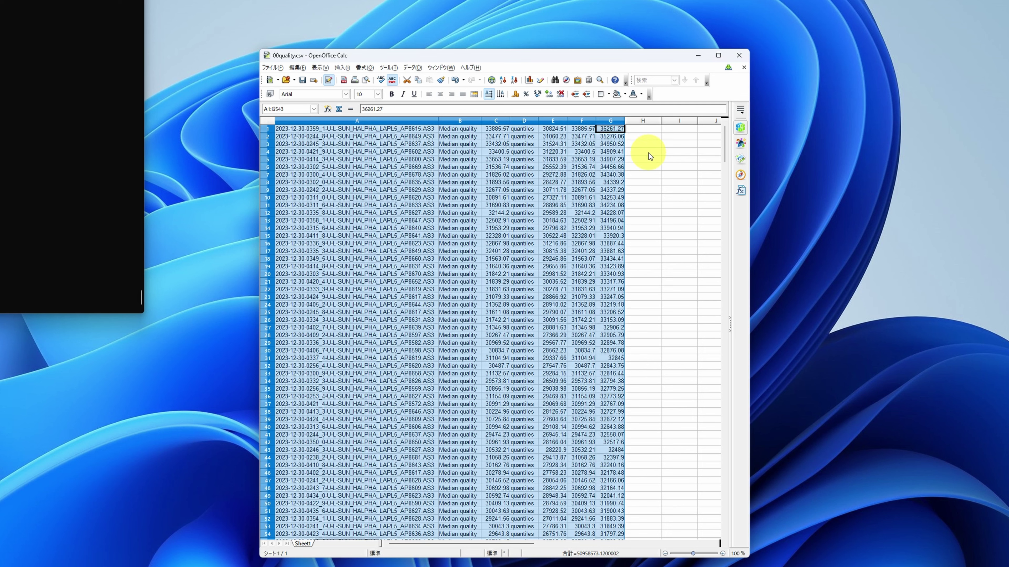
pyautogui.click(267, 129)
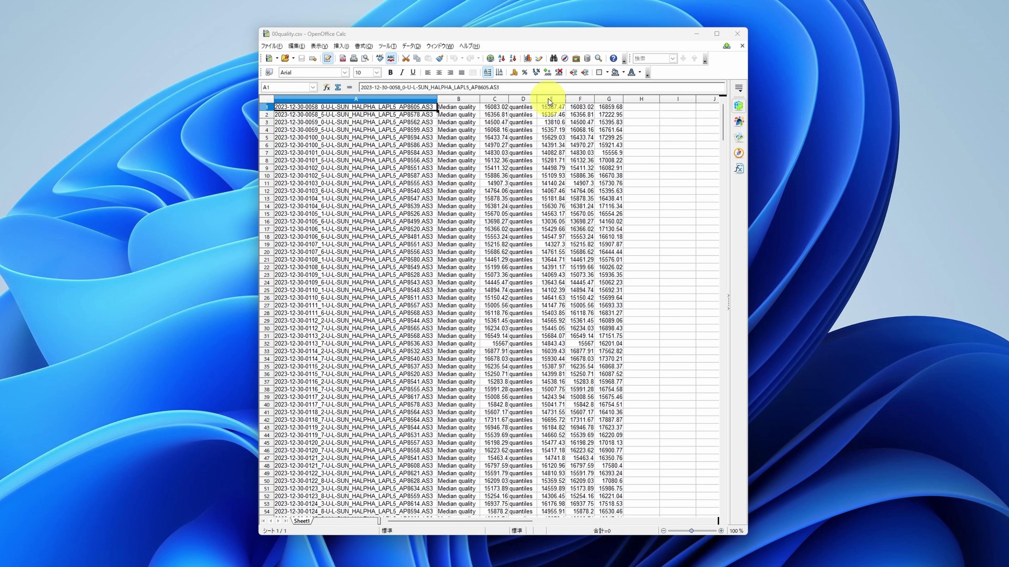
# - Sort the whole frame table by column E in ascending order
pyautogui.click(540, 98)
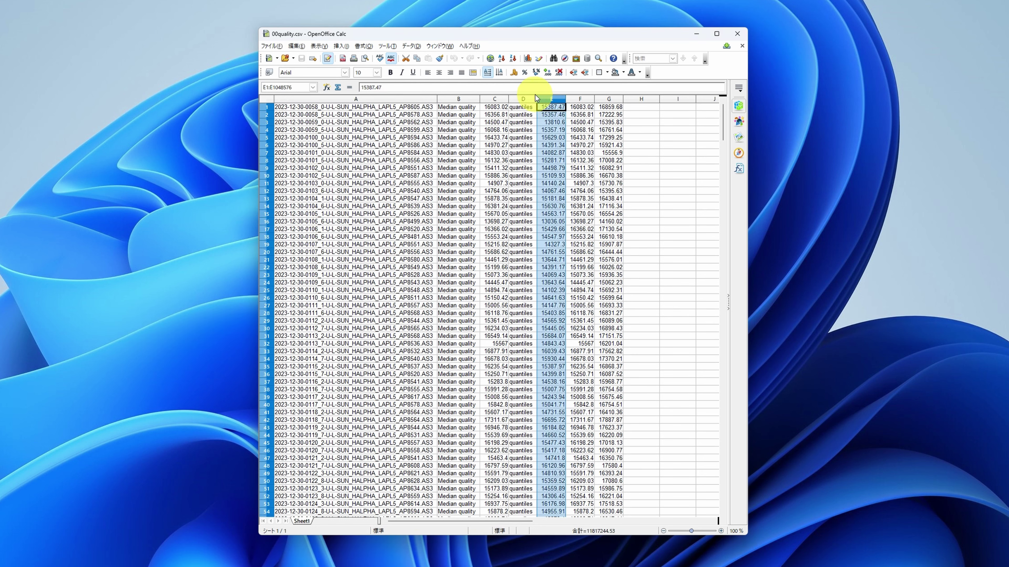
pyautogui.click(410, 47)
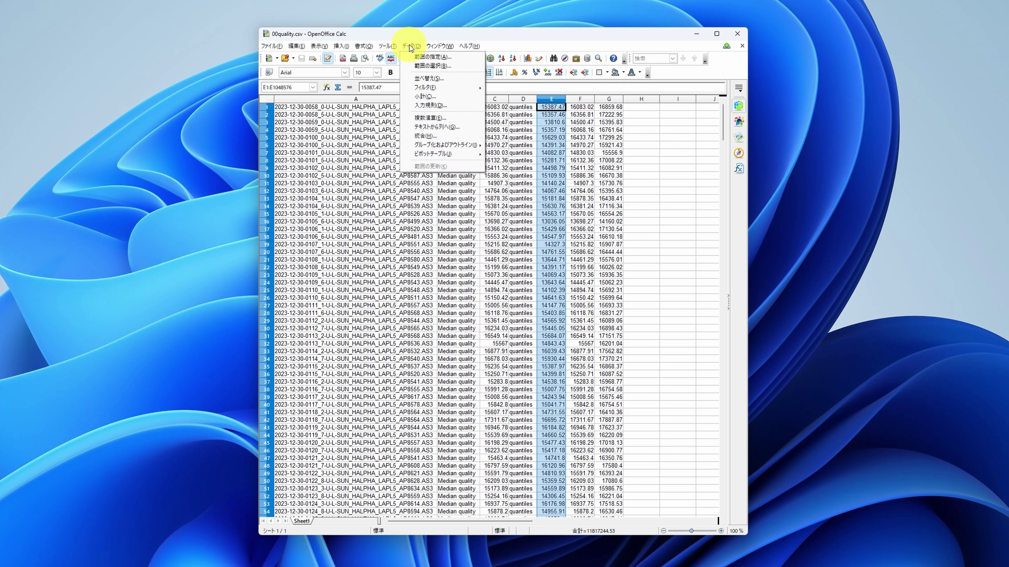
pyautogui.click(414, 79)
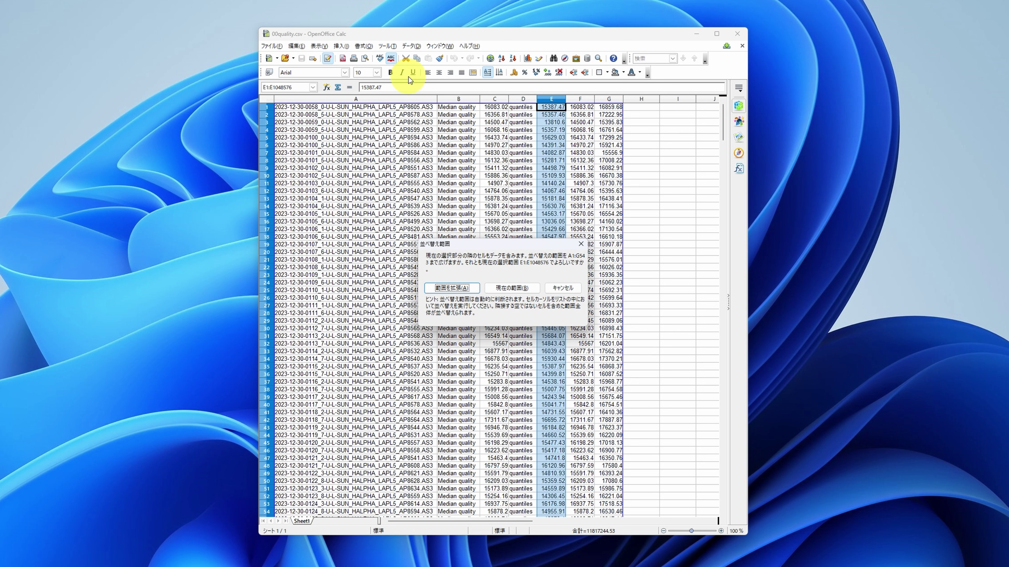
pyautogui.click(447, 289)
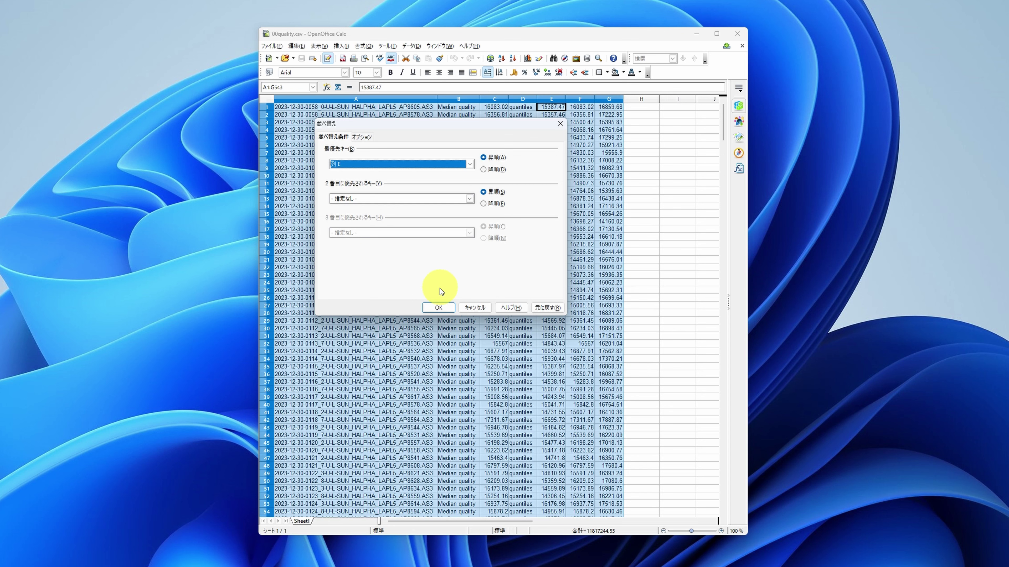
pyautogui.click(437, 308)
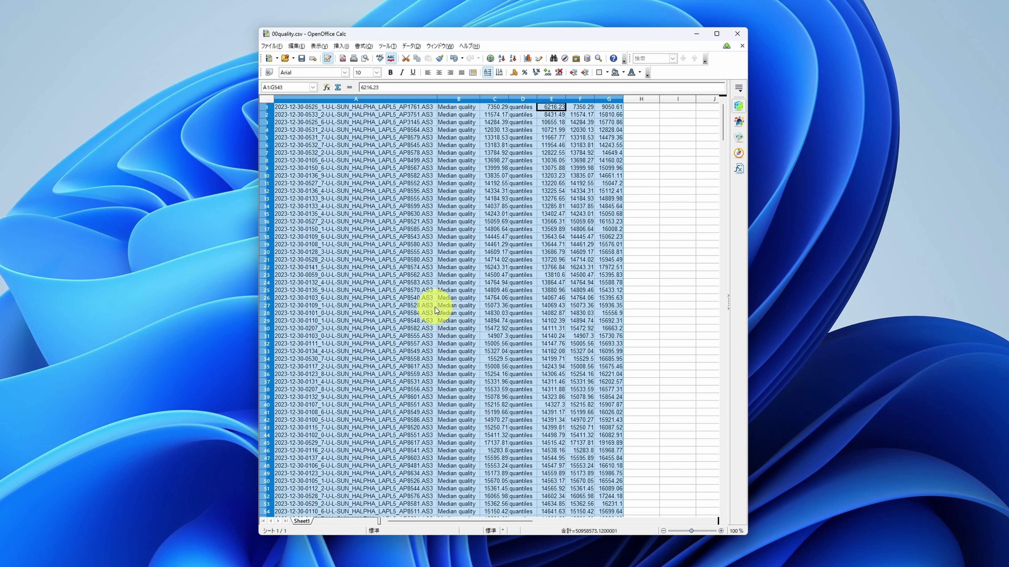
# - Select rows 1–5 to mark the five lowest-scoring frames
pyautogui.click(343, 152)
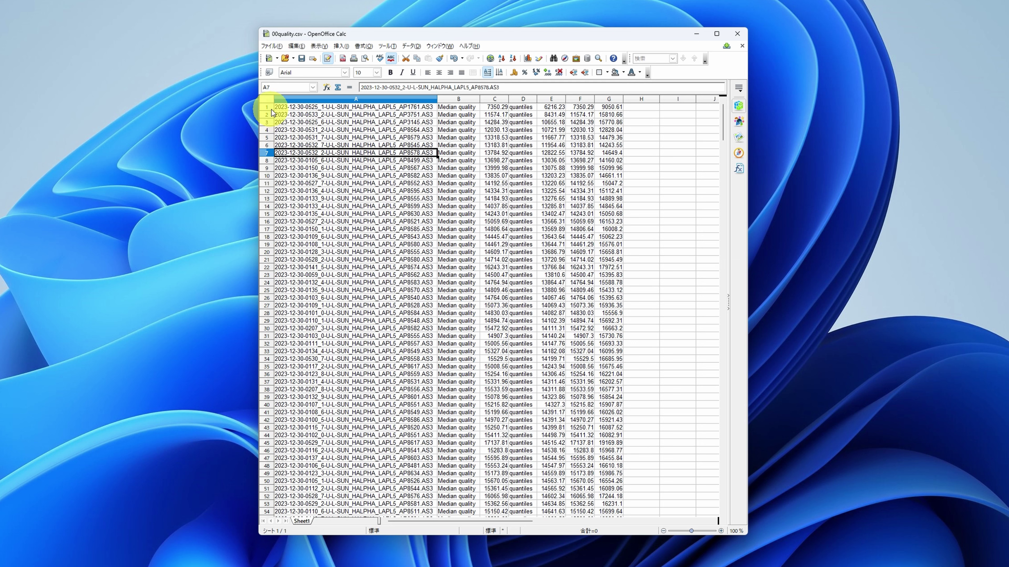
pyautogui.moveTo(266, 107); pyautogui.dragTo(266, 131)
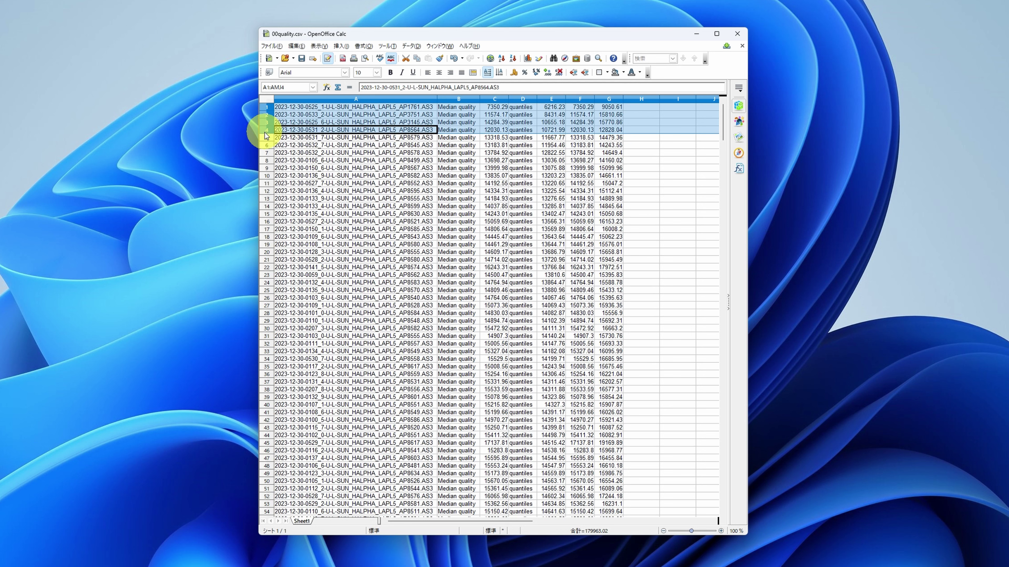
pyautogui.moveTo(266, 131); pyautogui.dragTo(266, 139)
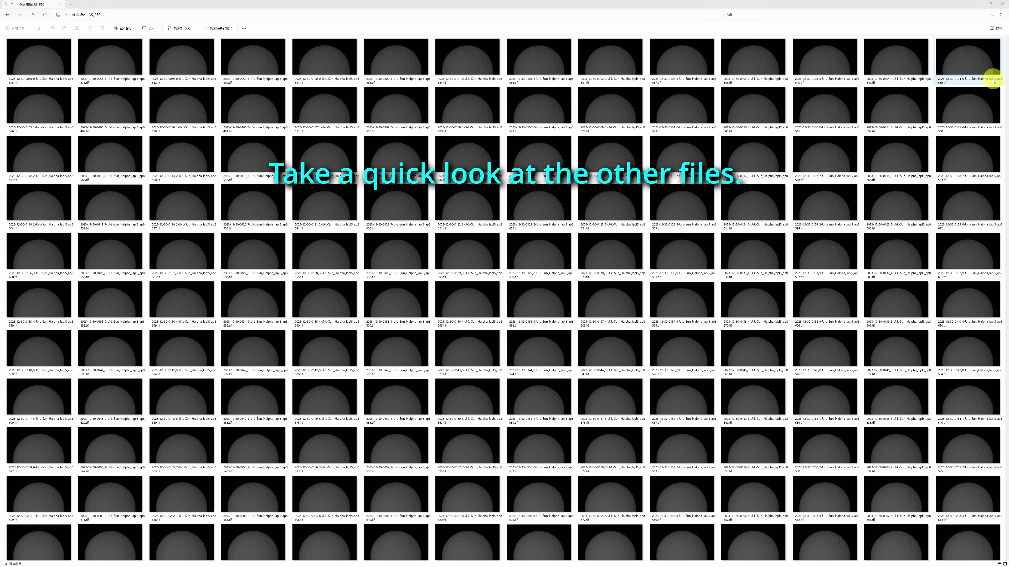
# - Scroll the thumbnail view and delete the three bad TIF frames
pyautogui.moveTo(1006, 93); pyautogui.dragTo(1006, 118)
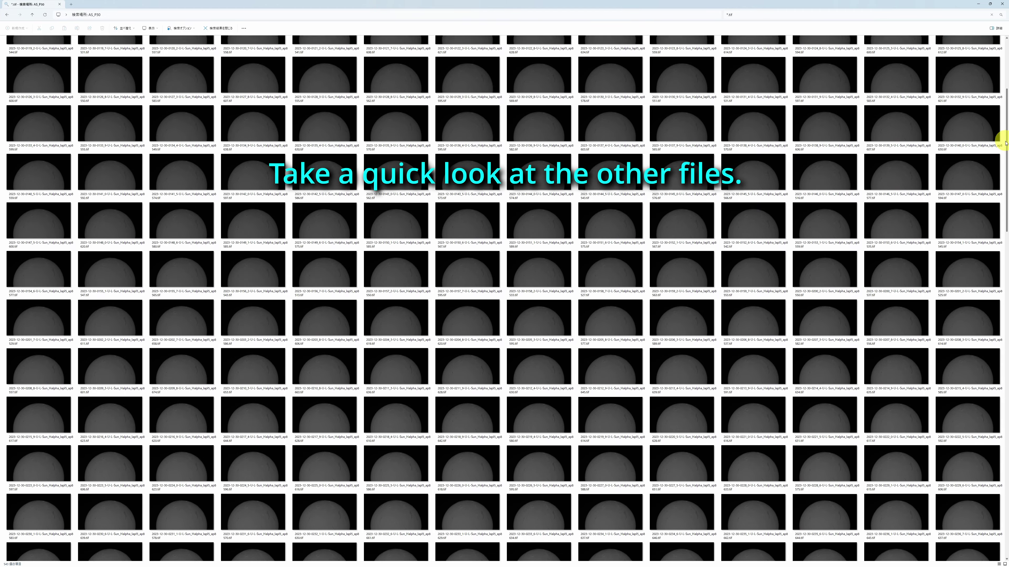
pyautogui.moveTo(1005, 143); pyautogui.dragTo(1006, 471)
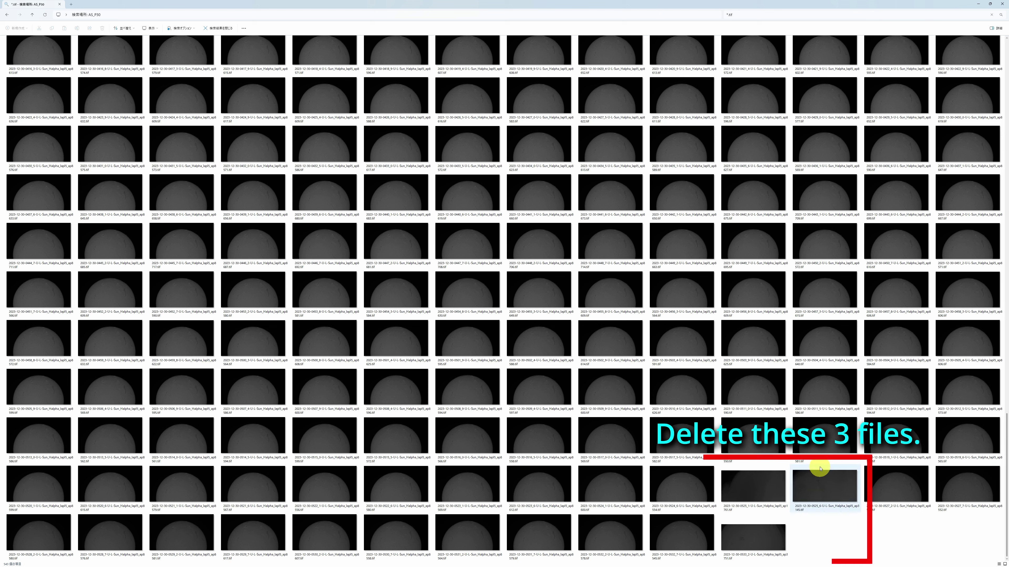
pyautogui.click(773, 481)
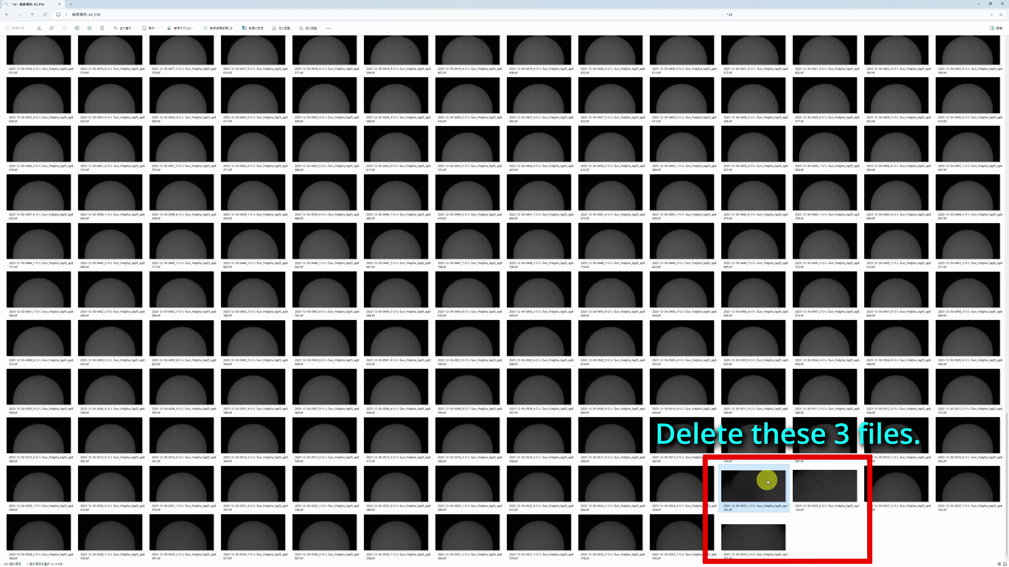
pyautogui.keyDown('ctrl'); pyautogui.click(835, 486); pyautogui.keyUp('ctrl')
pyautogui.keyDown('ctrl'); pyautogui.click(772, 524); pyautogui.keyUp('ctrl')
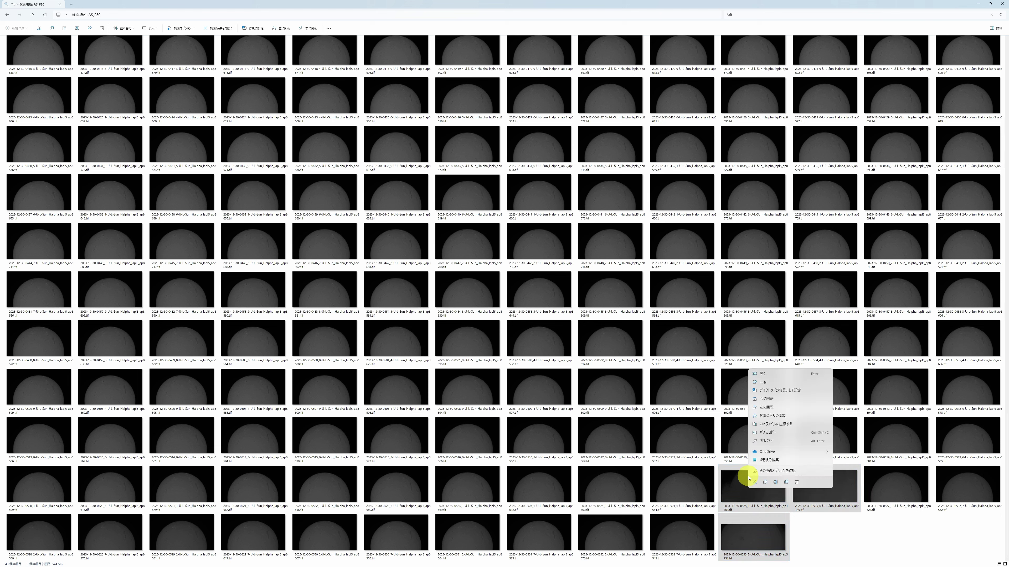
pyautogui.rightClick(756, 477)
pyautogui.click(797, 483)
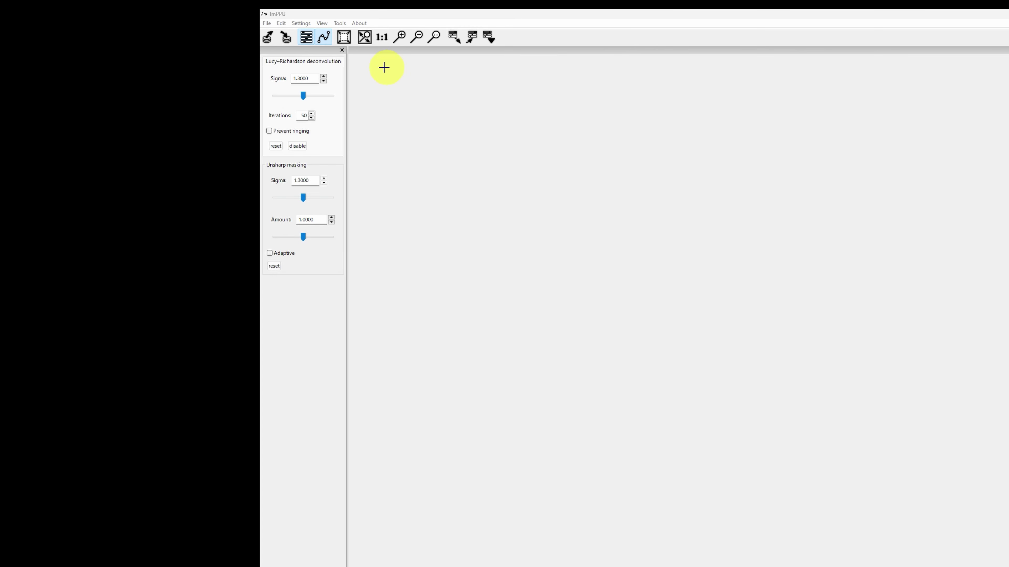
# - Load all *.tif frames as alignment input, with '1 align' as the output folder
pyautogui.click(341, 26)
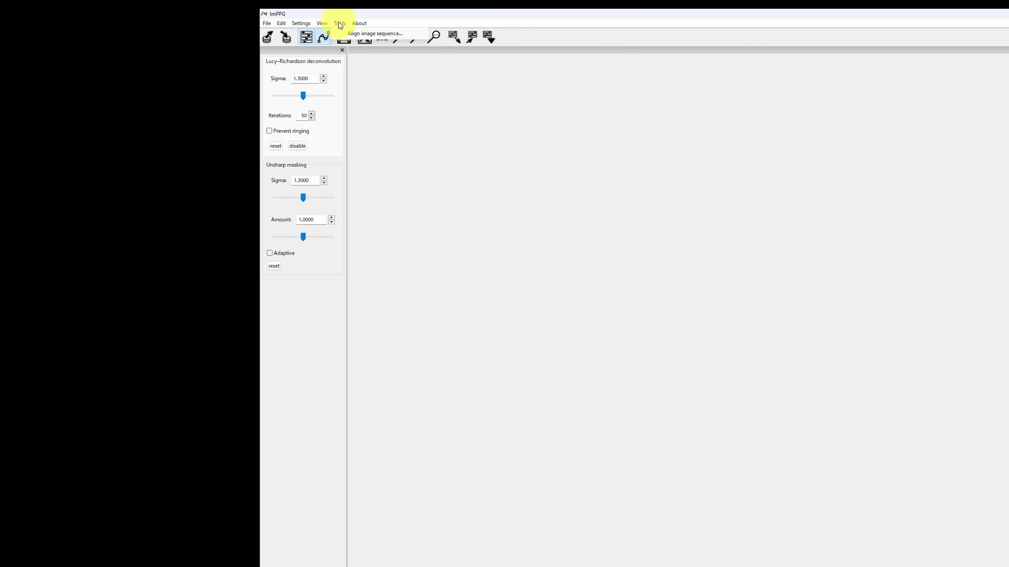
pyautogui.click(340, 34)
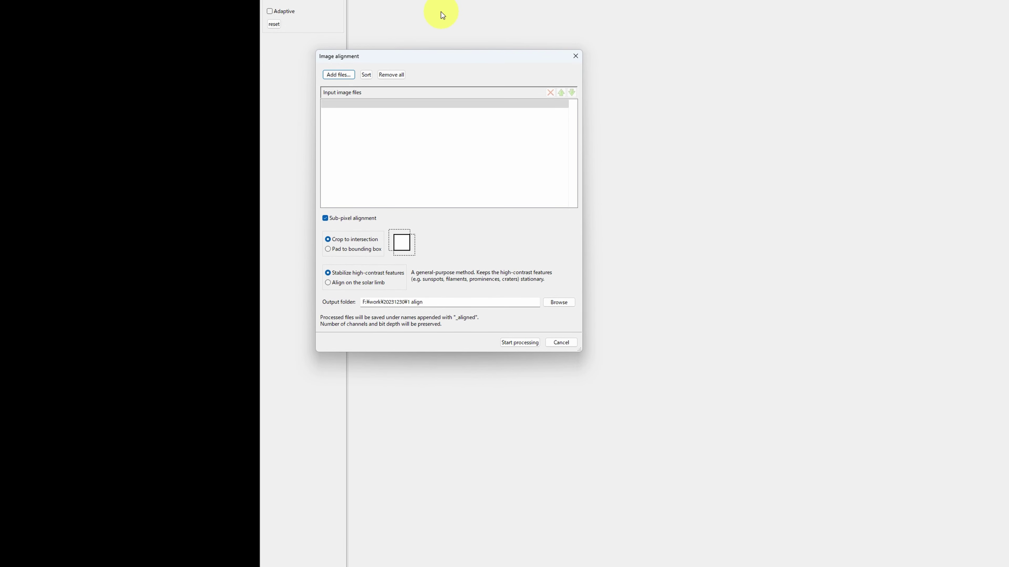
pyautogui.click(339, 75)
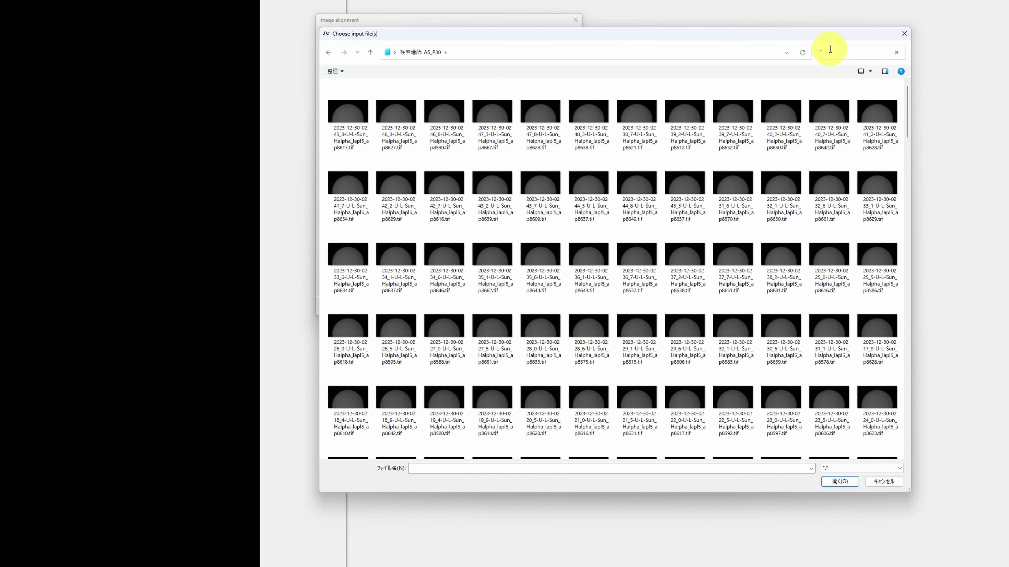
pyautogui.write('.tif')
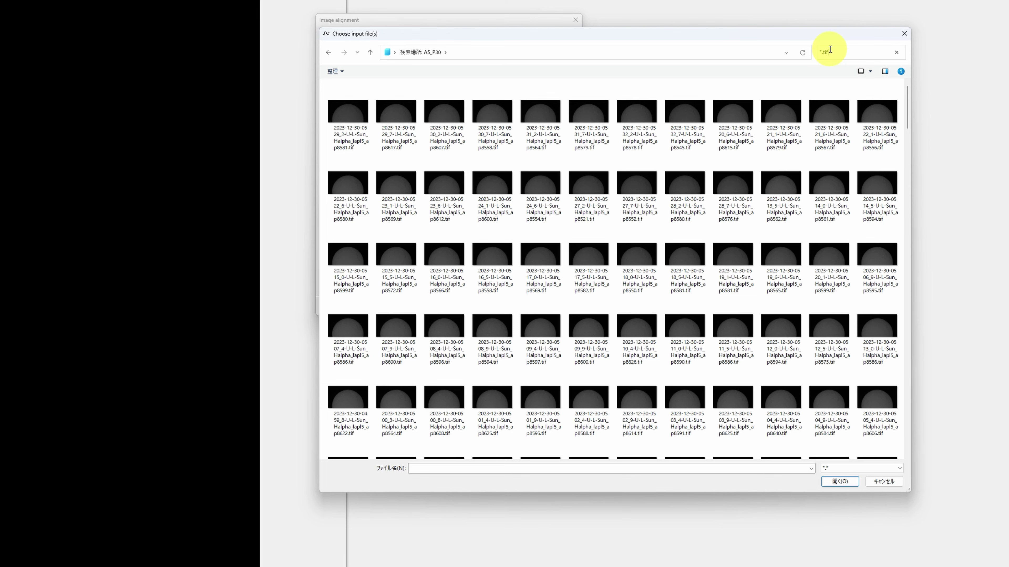
pyautogui.click(352, 121)
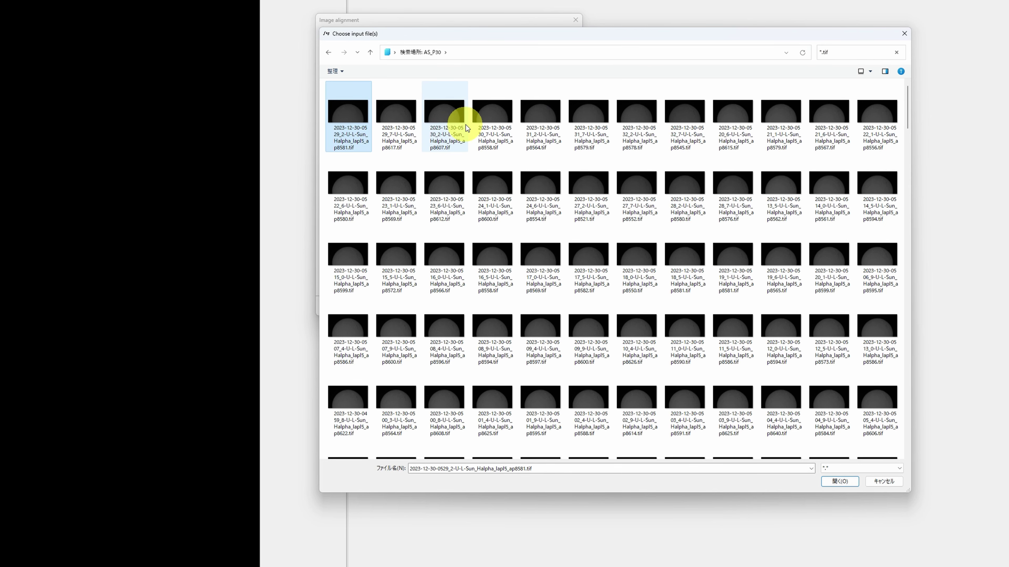
pyautogui.hotkey('ctrl', 'a')
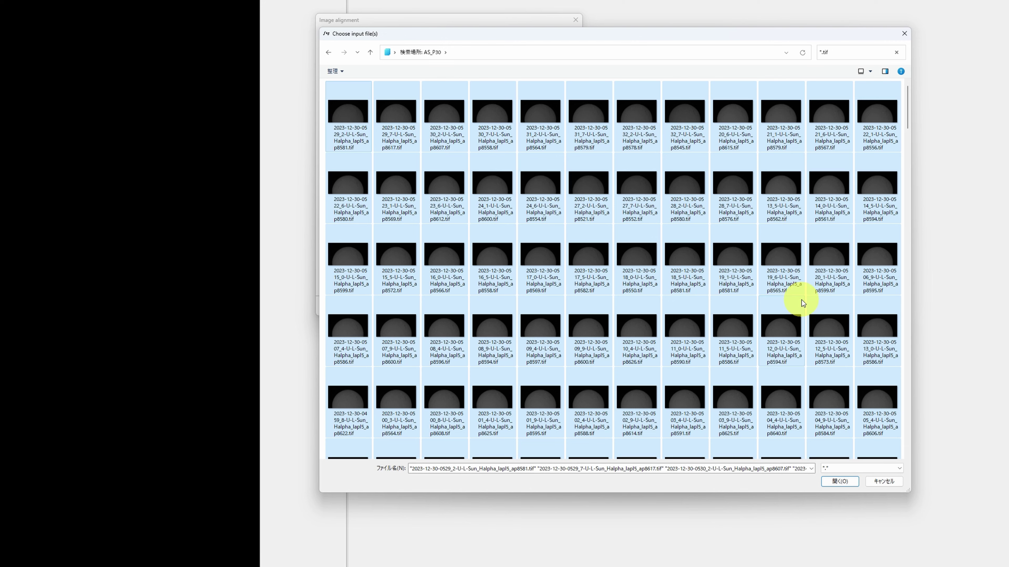
pyautogui.click(844, 483)
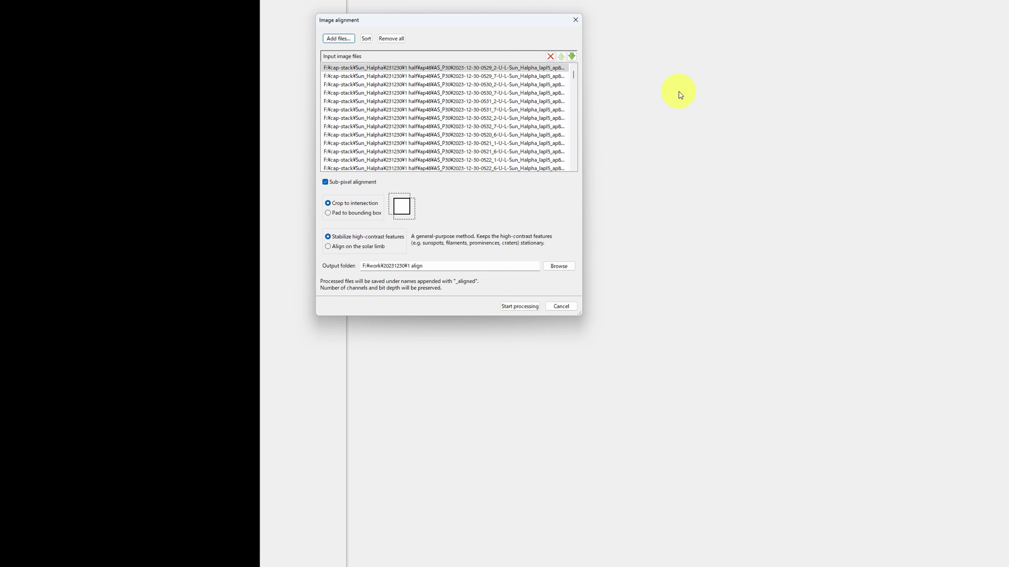
pyautogui.click(562, 267)
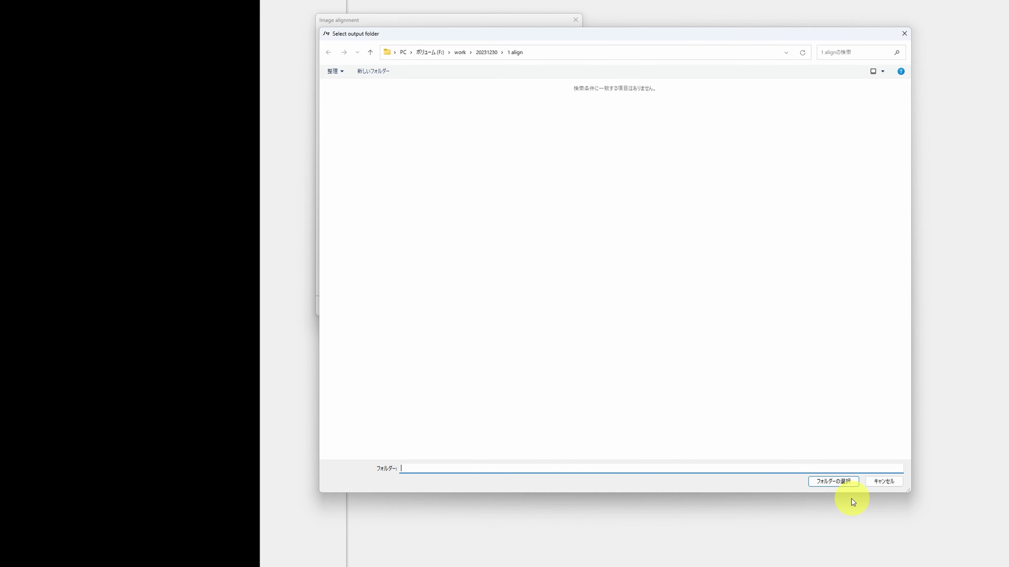
pyautogui.click(833, 481)
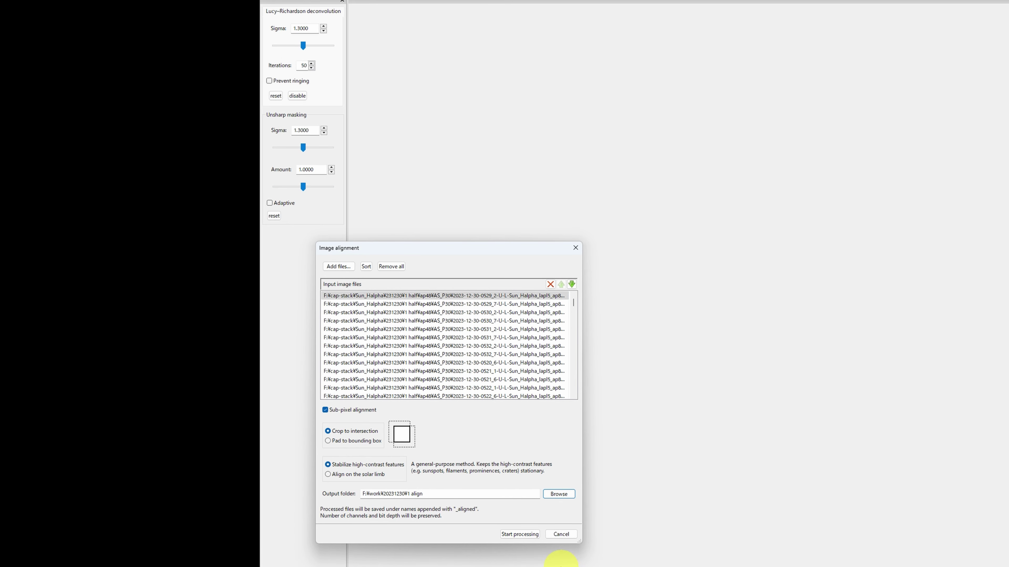
# - Run the alignment, then dismiss the completion message and the progress window
pyautogui.click(520, 534)
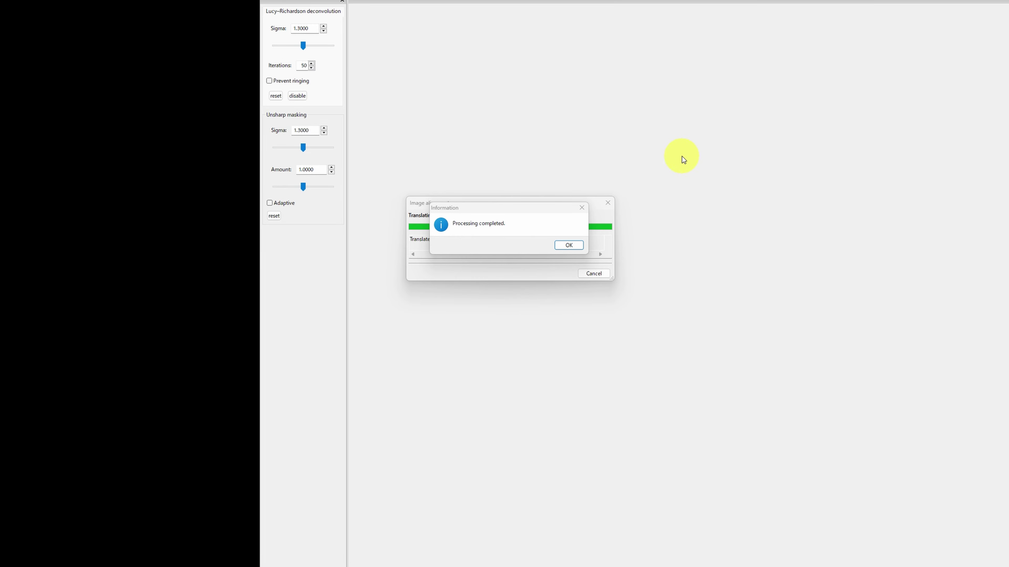
pyautogui.click(573, 250)
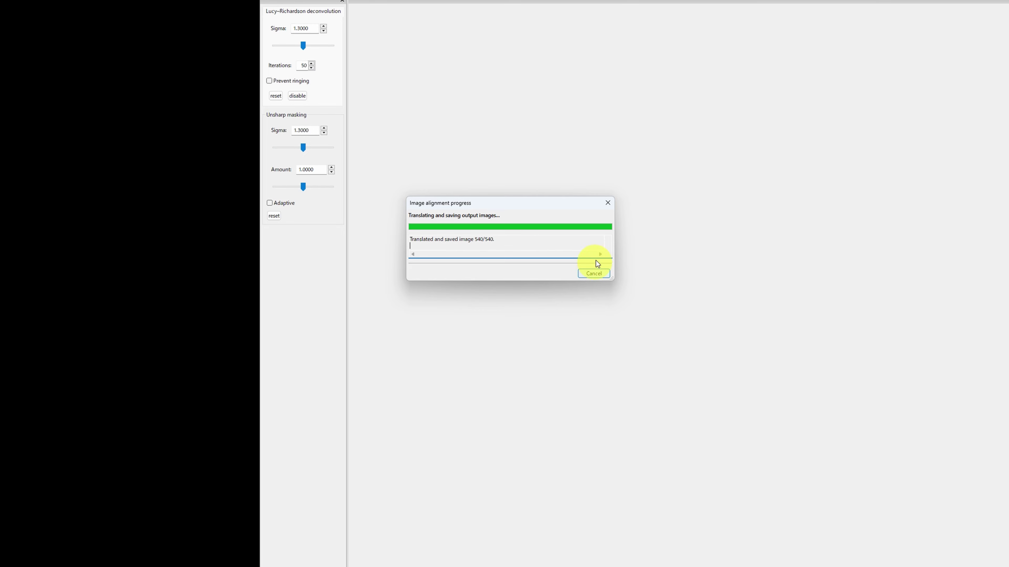
pyautogui.click(608, 202)
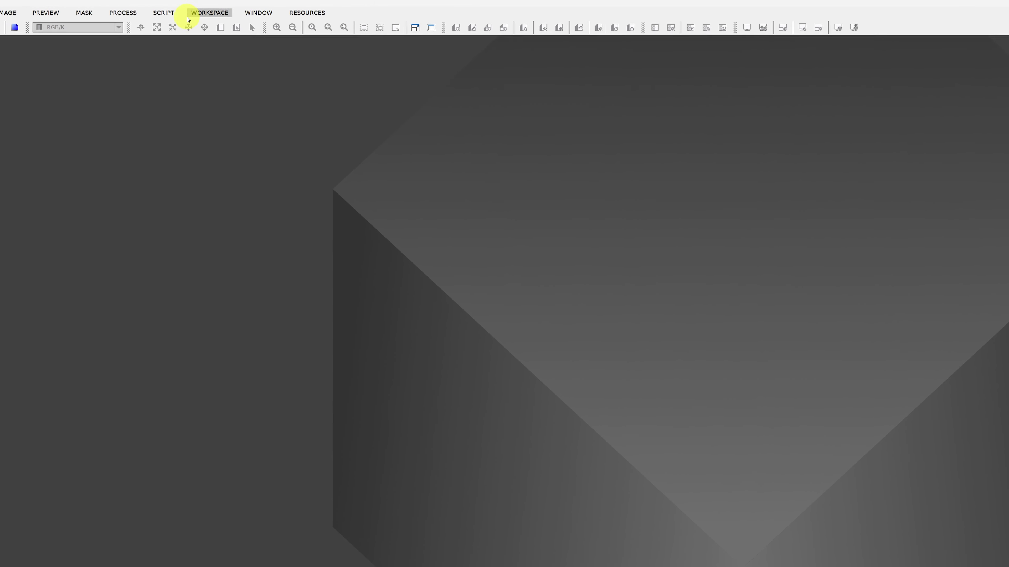
# - Open PixInsight's SCRIPT menu
pyautogui.click(224, 11)
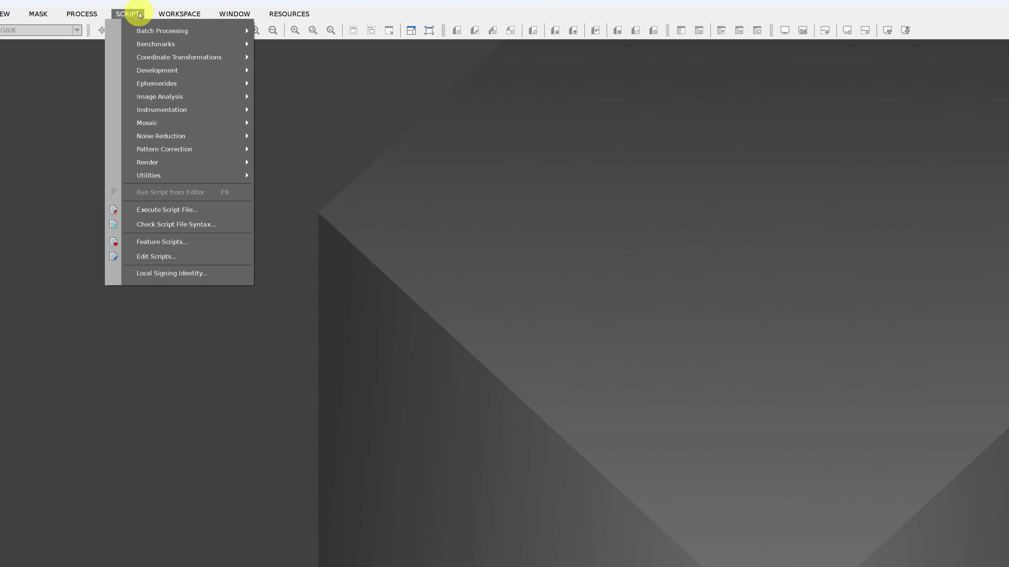
pyautogui.moveTo(162, 31)
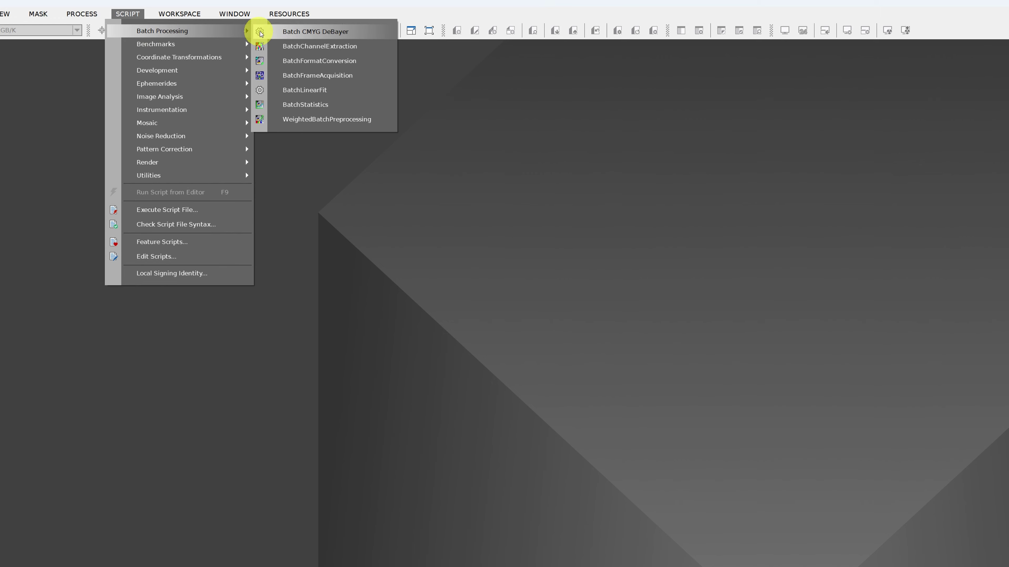
# - Launch BatchLinearFit and add every frame in the 1 align folder as input
pyautogui.click(302, 91)
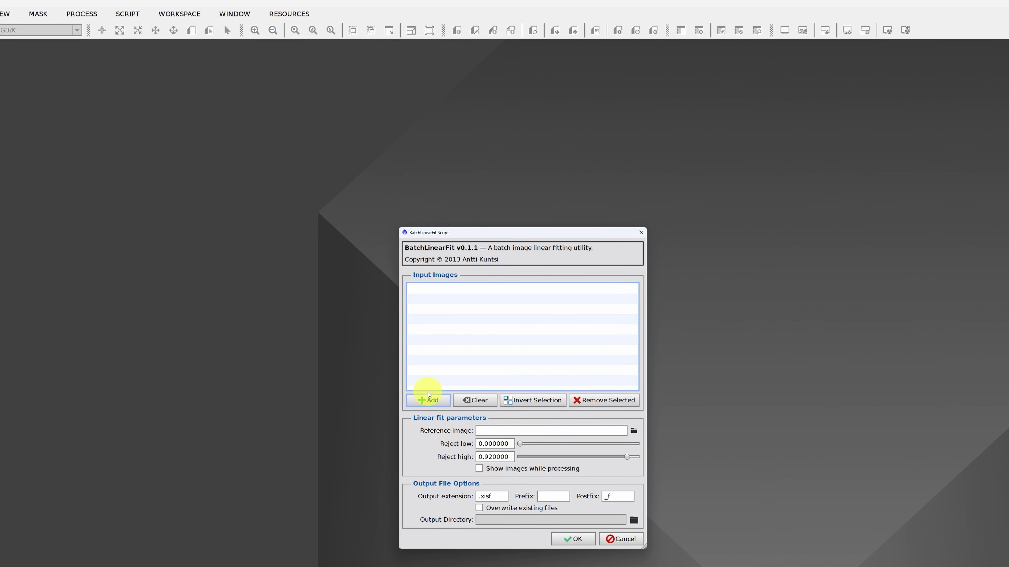
pyautogui.click(429, 401)
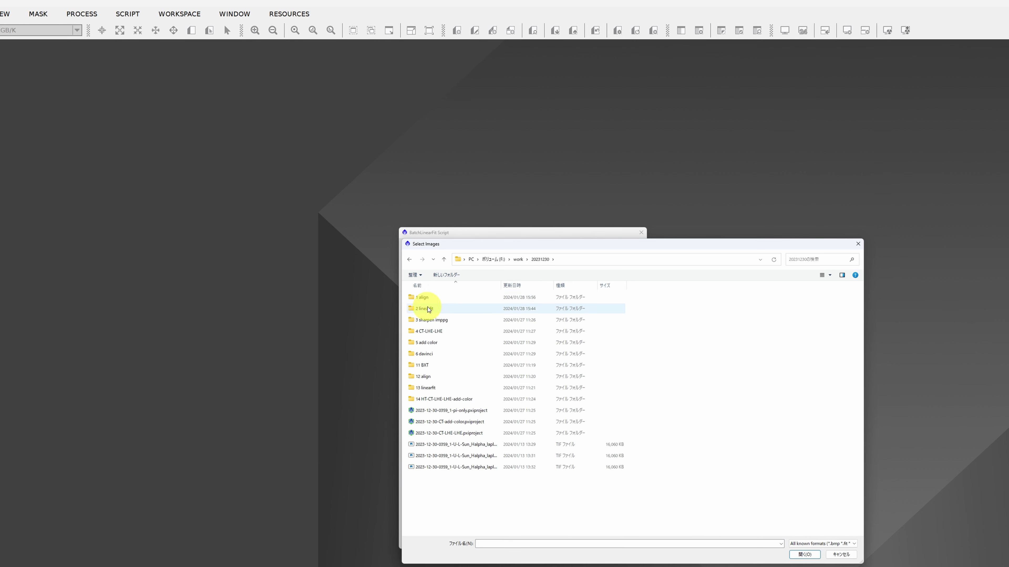
pyautogui.click(430, 299)
pyautogui.doubleClick(431, 298)
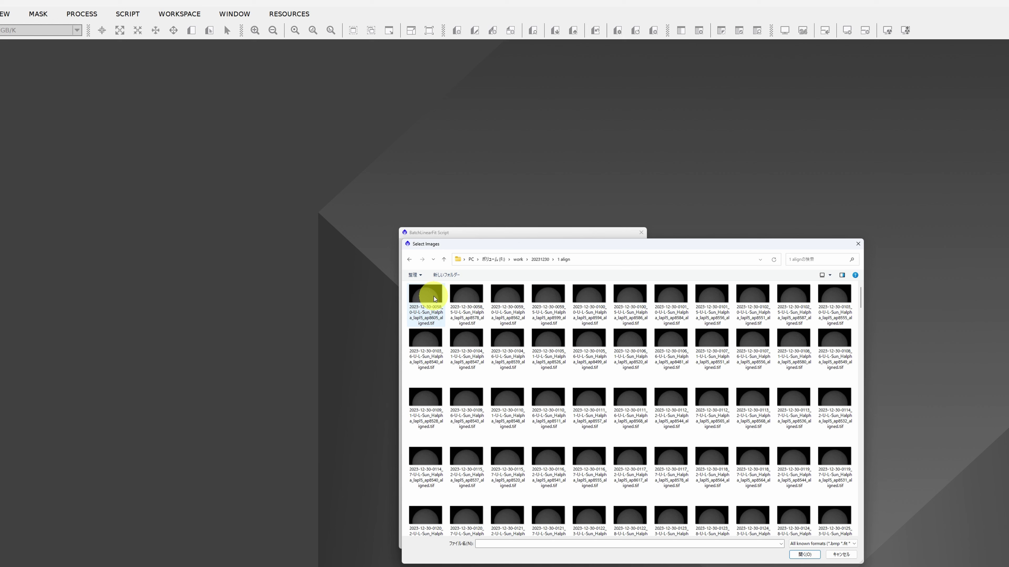
pyautogui.click(433, 296)
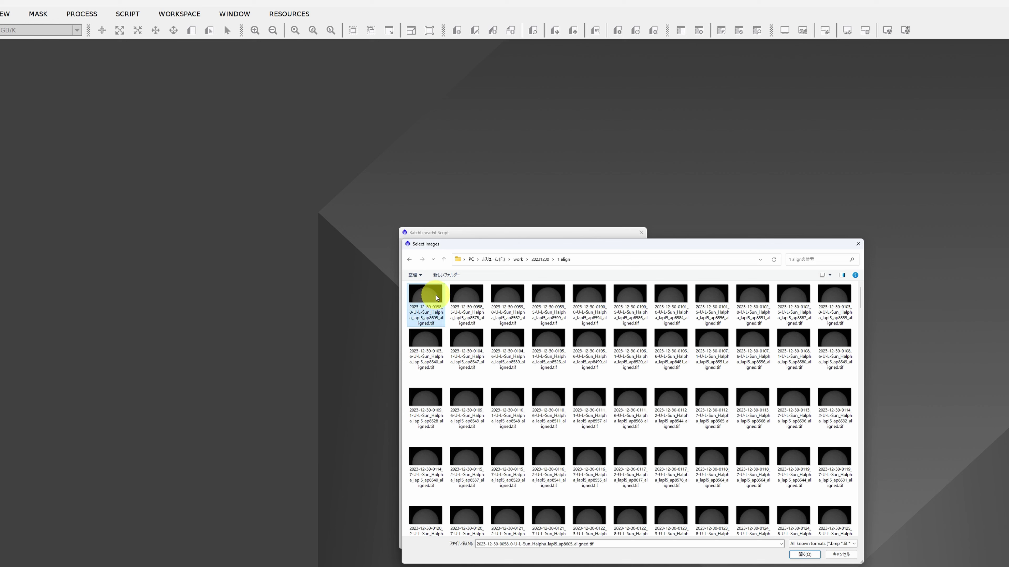
pyautogui.hotkey('ctrl', 'a')
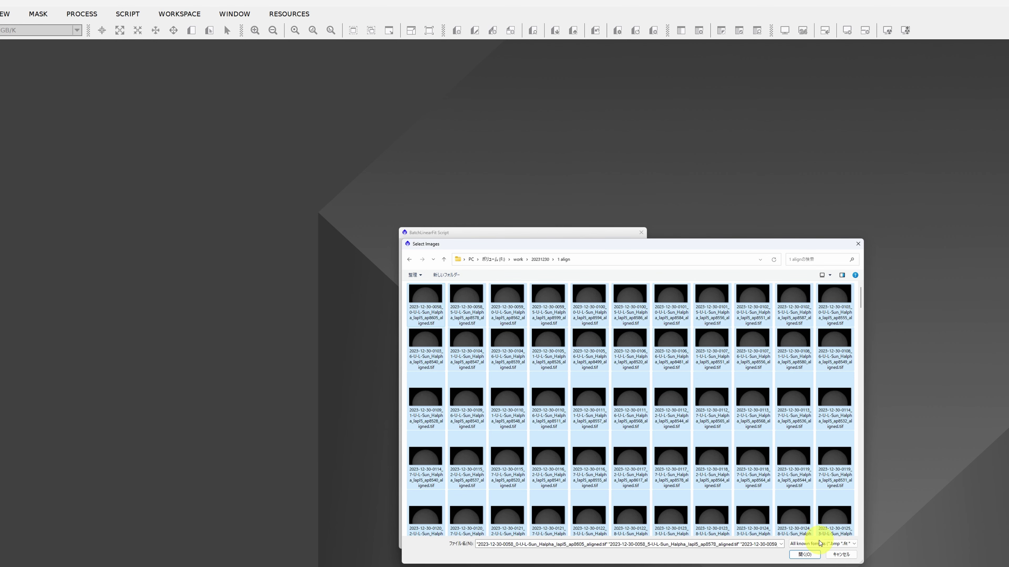
pyautogui.click(807, 555)
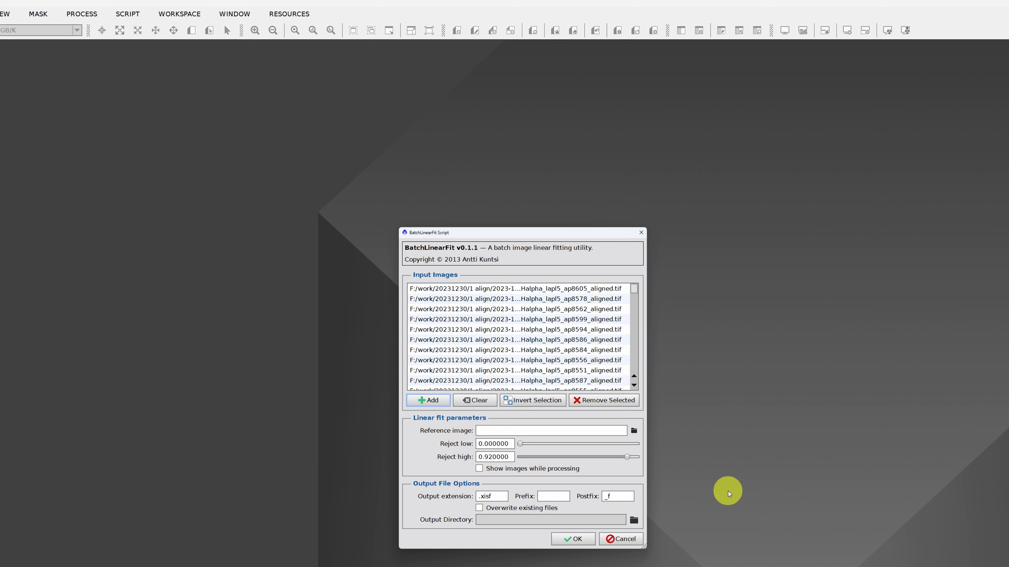
# - Set the aligned 0359_1 frame as the linear fit reference image
pyautogui.click(633, 431)
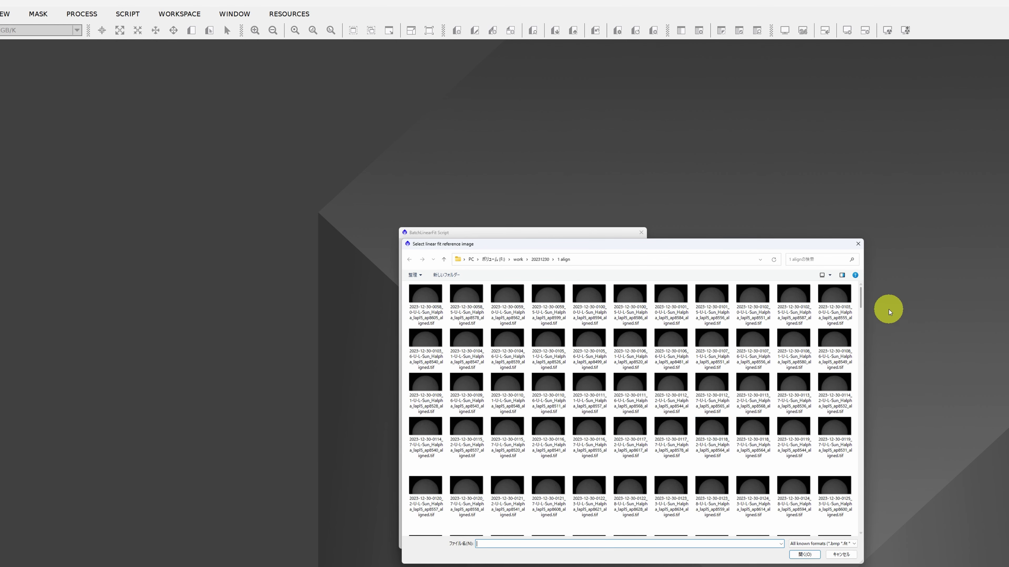
pyautogui.moveTo(860, 302); pyautogui.dragTo(848, 448)
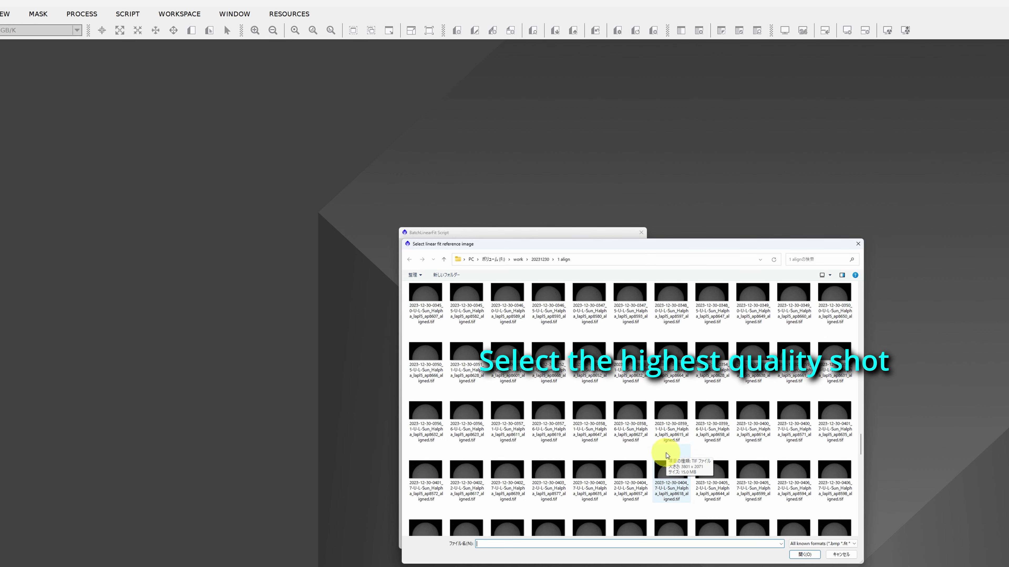
pyautogui.click(672, 415)
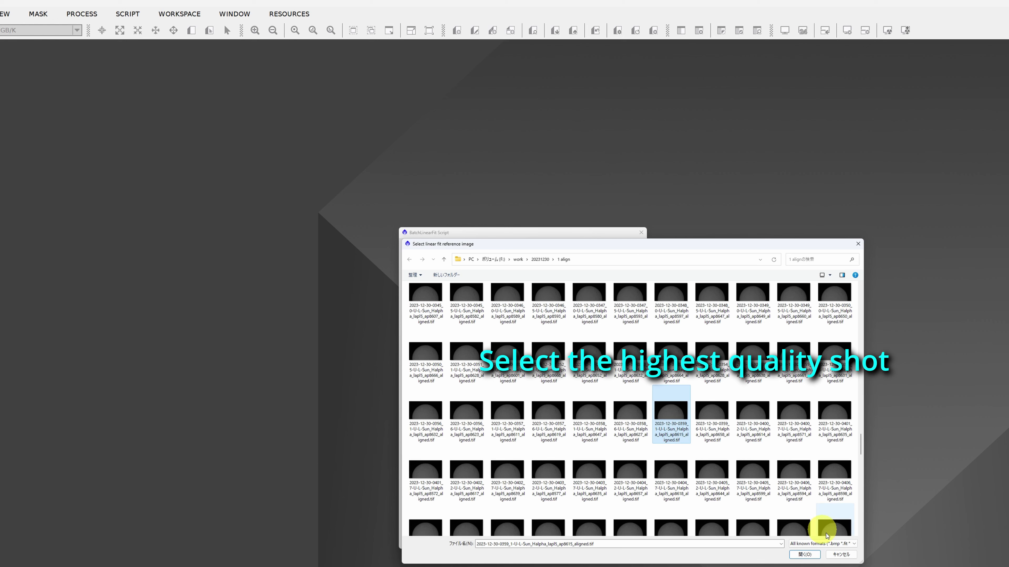
pyautogui.click(812, 556)
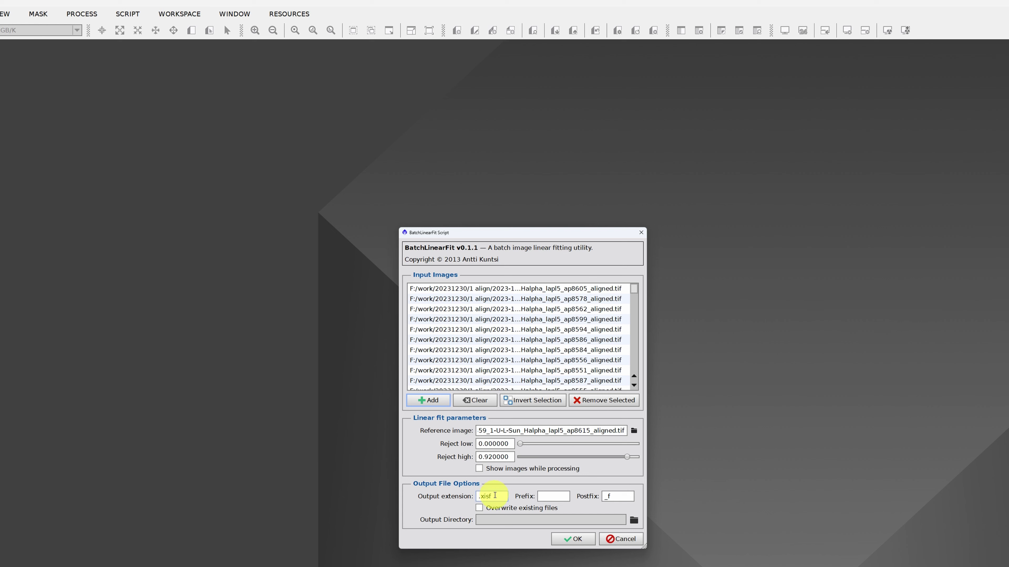
# - Change the output extension from .xisf to .tif
pyautogui.press('BackSpace')
pyautogui.press('BackSpace')
pyautogui.press('BackSpace')
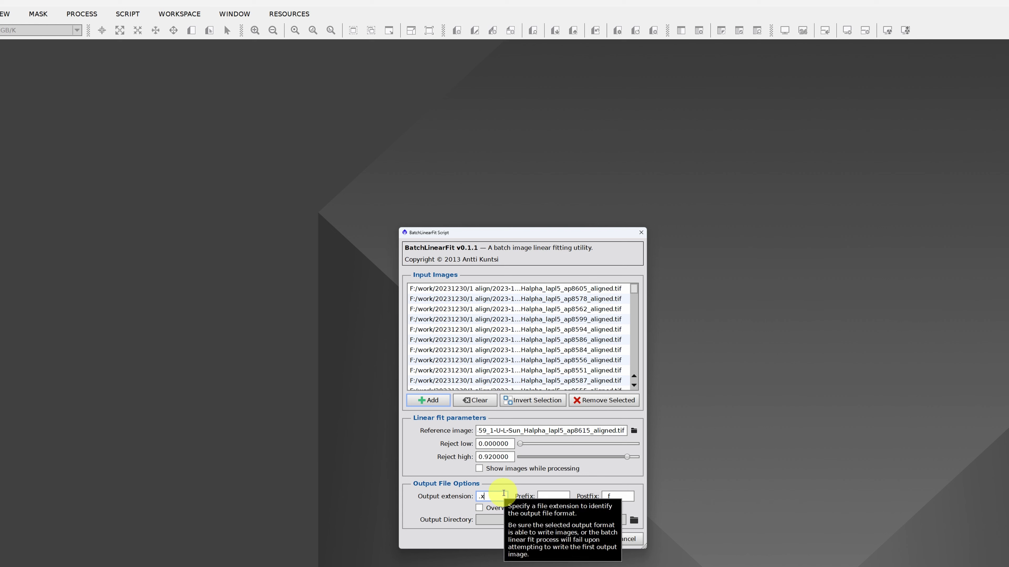
pyautogui.press('BackSpace')
pyautogui.write('if')
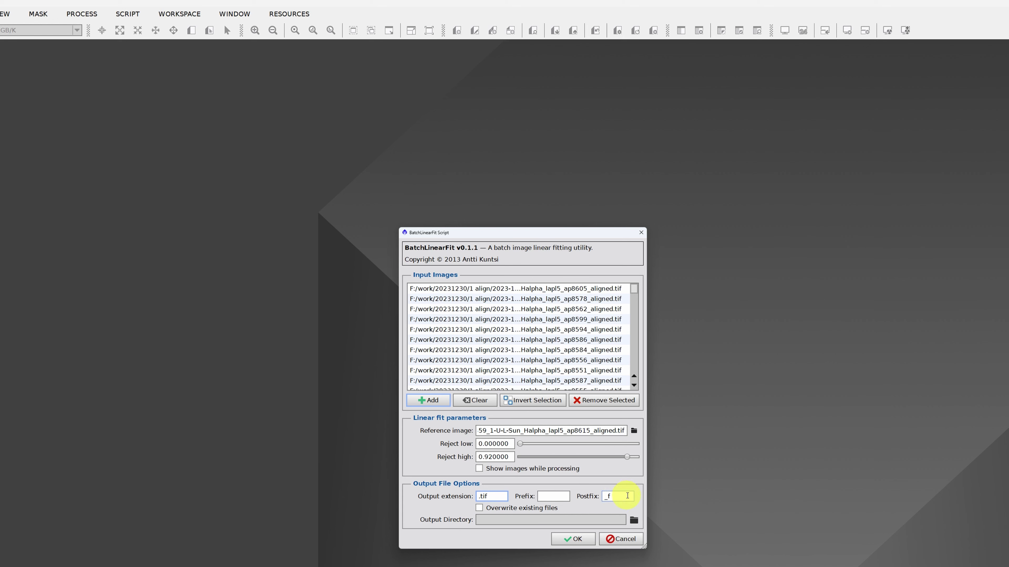
# - Output to the 2 linearfit folder, run the fit, and decline another batch
pyautogui.click(634, 520)
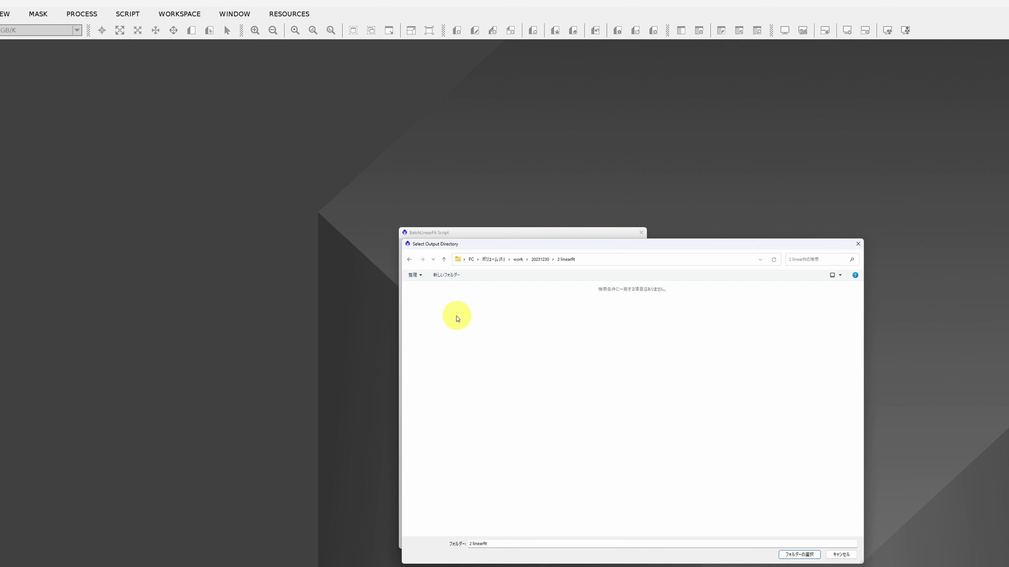
pyautogui.click(799, 555)
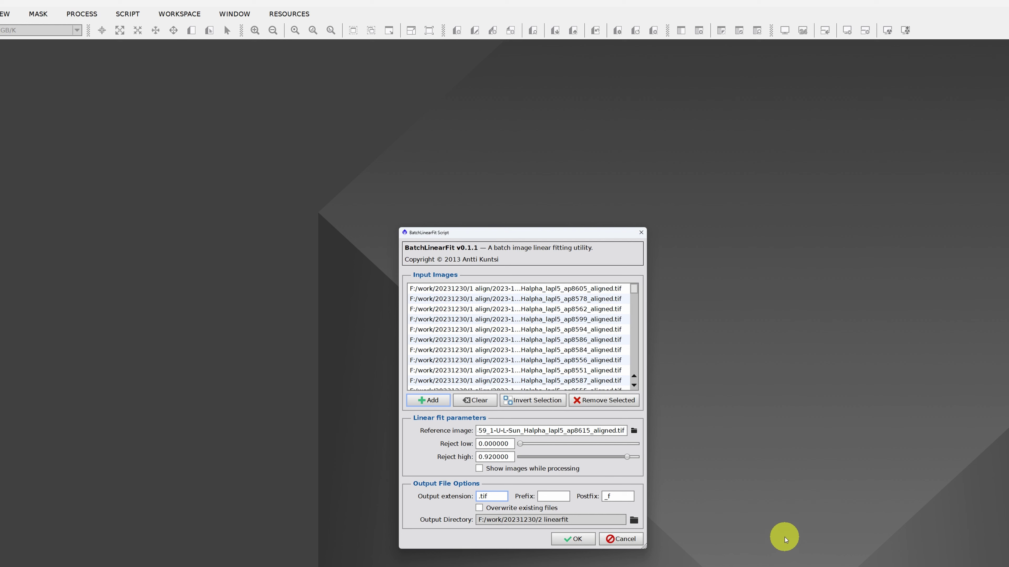
pyautogui.click(576, 541)
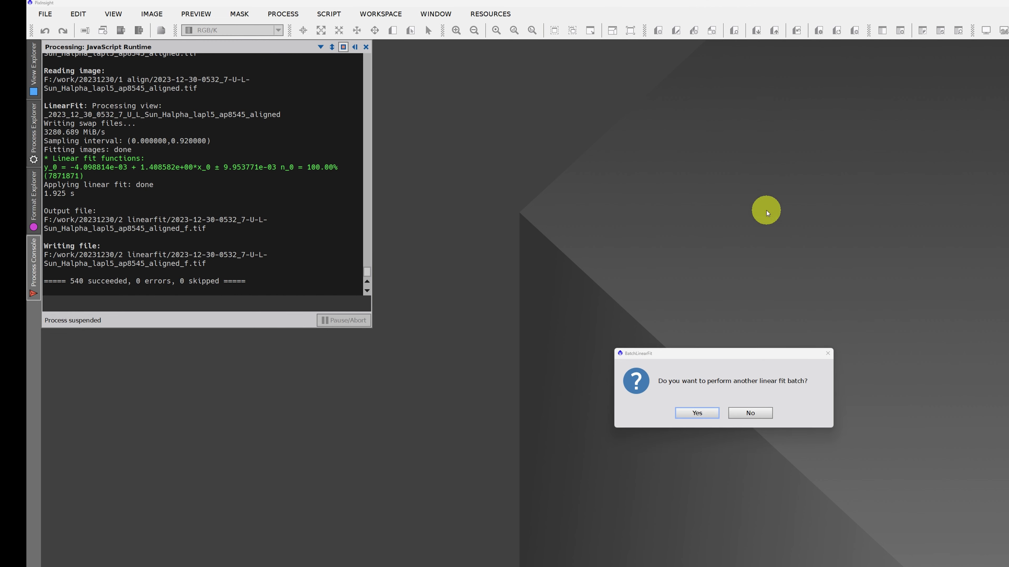
pyautogui.click(757, 415)
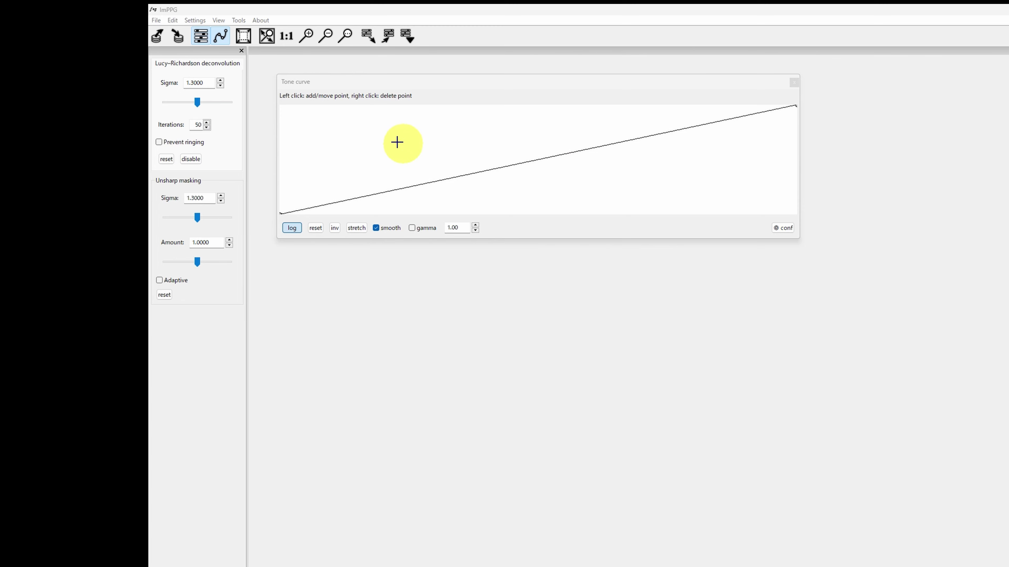
# - Open the 0359_1 aligned_f frame from the 2 linearfit folder
pyautogui.click(156, 21)
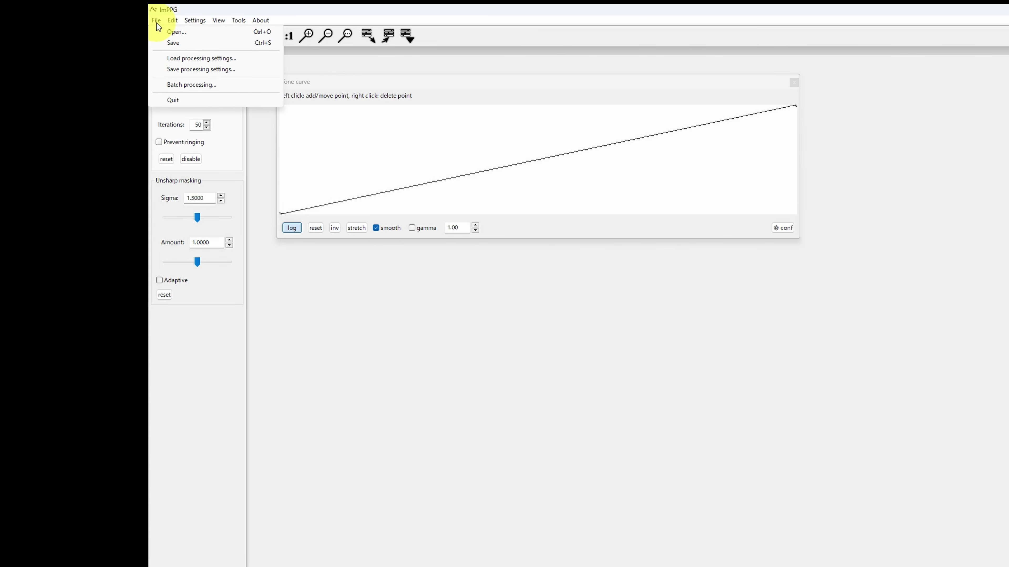
pyautogui.click(177, 34)
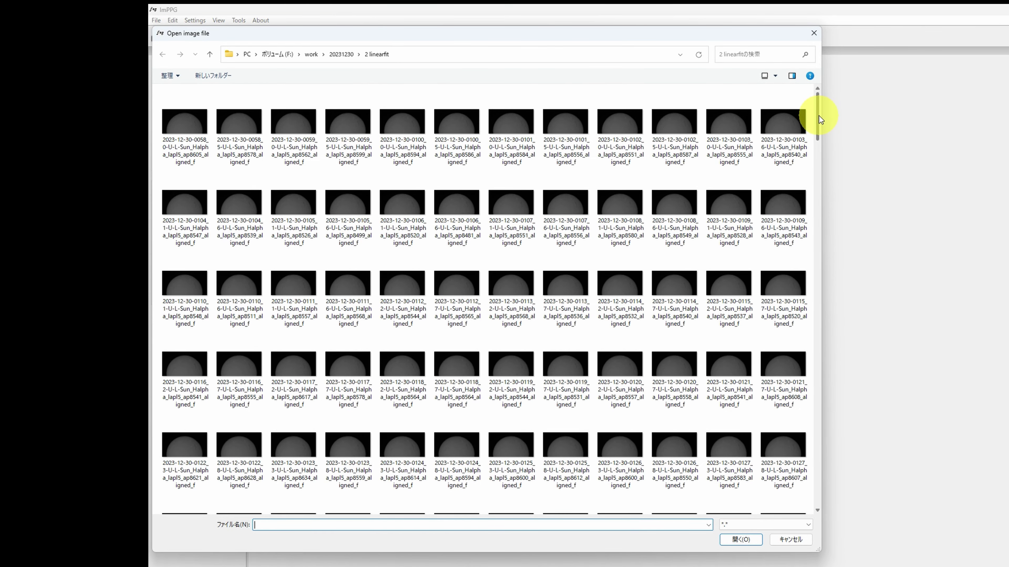
pyautogui.moveTo(818, 116); pyautogui.dragTo(817, 361)
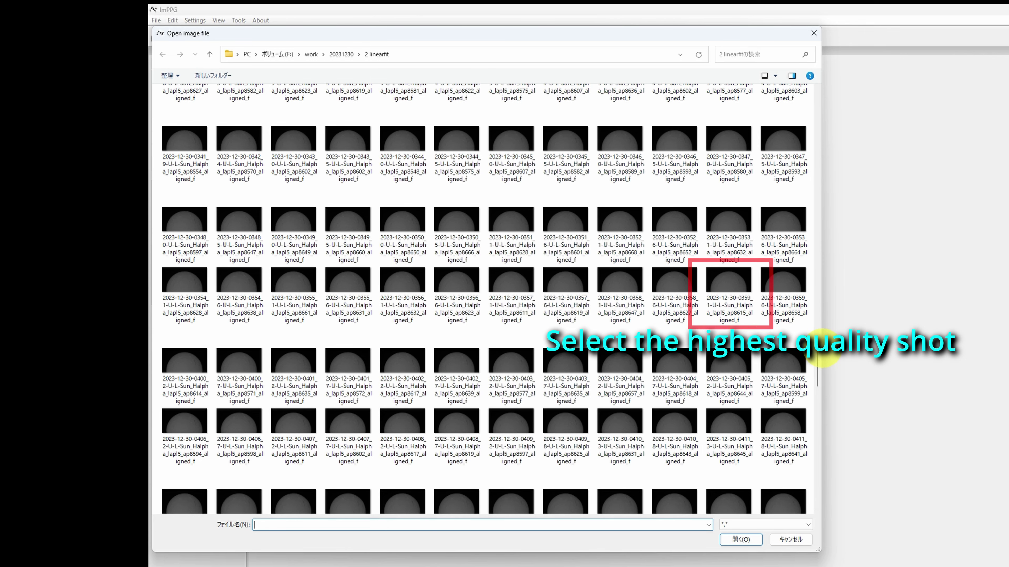
pyautogui.click(727, 297)
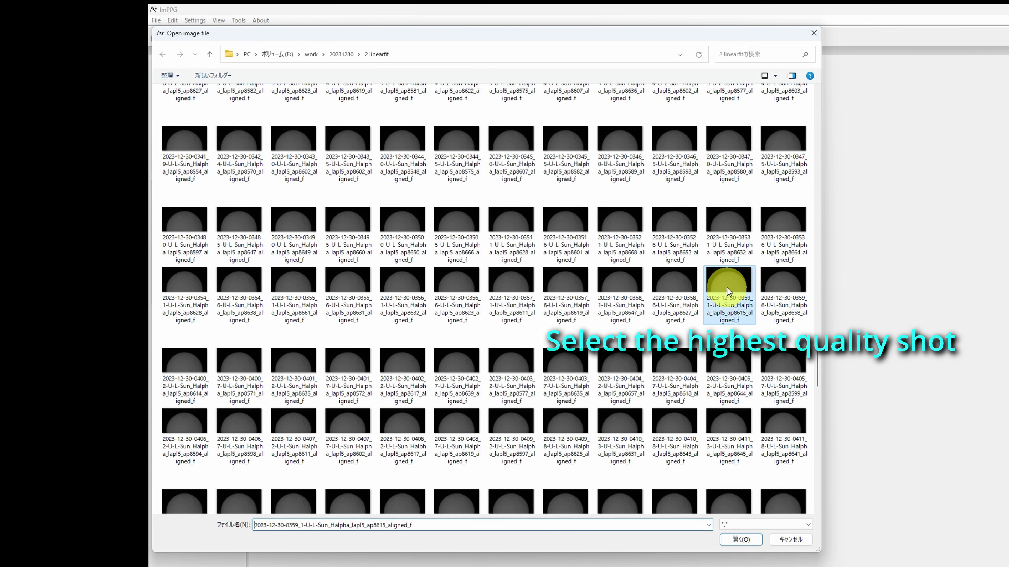
pyautogui.click(741, 540)
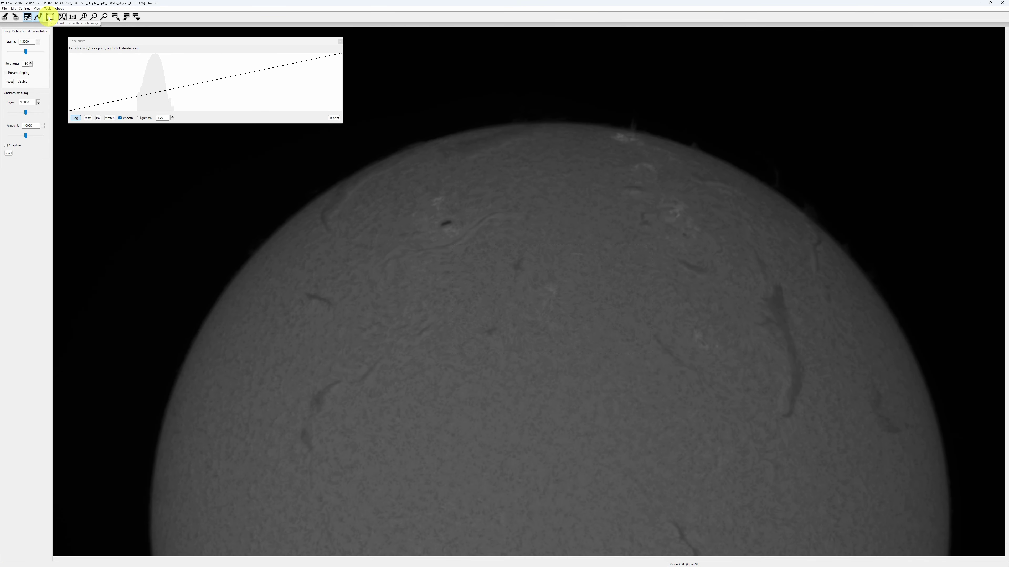
# - Apply processing to the whole image with a deconvolution sigma of 1.9
pyautogui.click(50, 18)
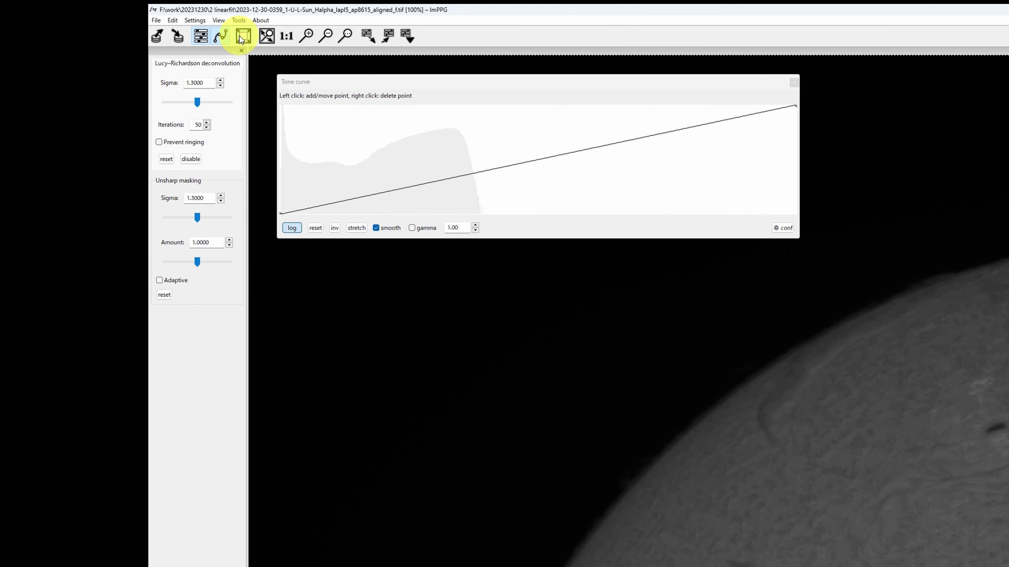
pyautogui.click(193, 82)
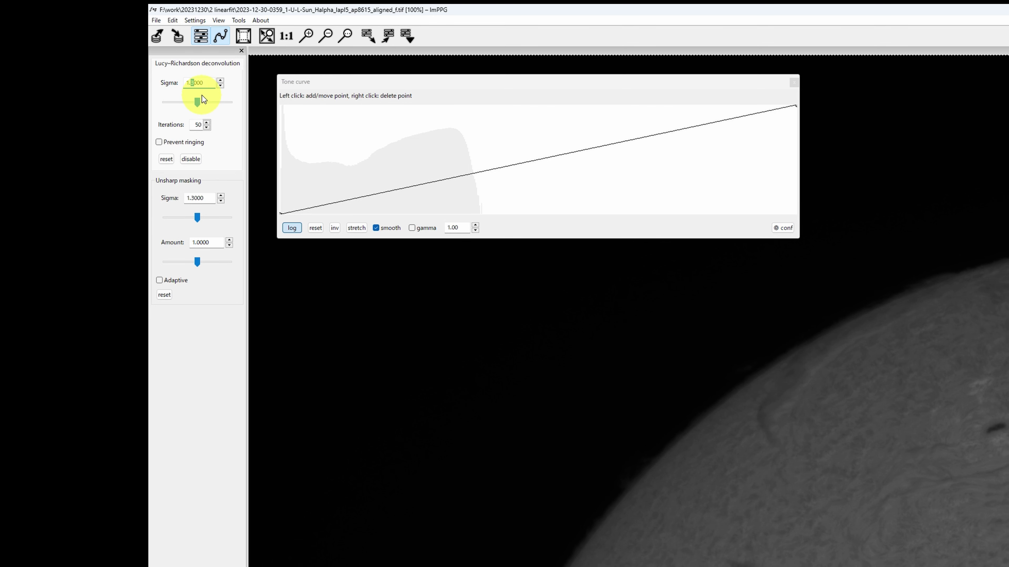
pyautogui.hotkey('ctrl', 'a')
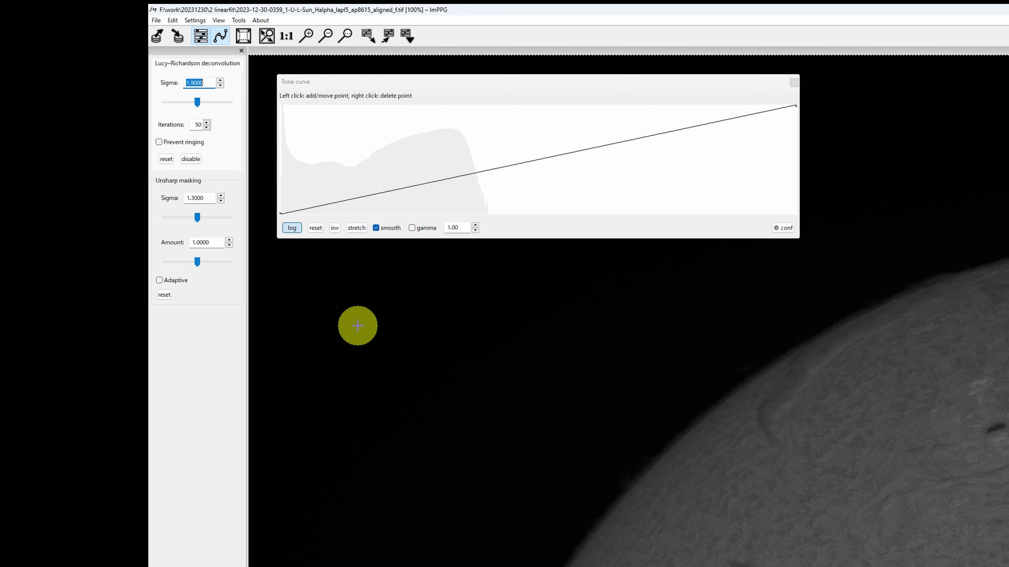
# - Stretch the tone curve to the histogram, brighten the disc, and pull the shadows down
pyautogui.click(356, 228)
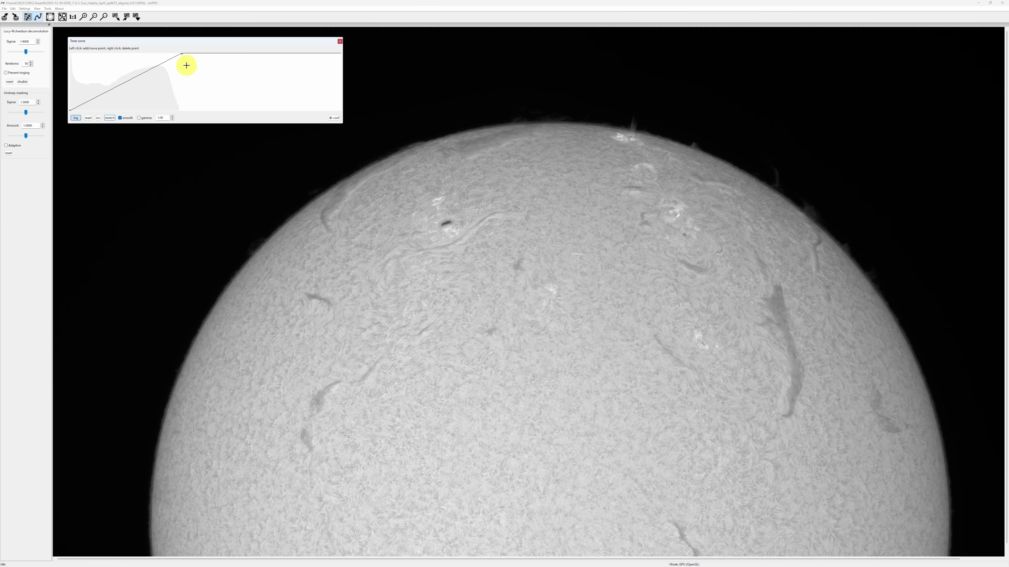
pyautogui.moveTo(182, 54)
pyautogui.mouseDown()
pyautogui.moveTo(210, 54)
pyautogui.moveTo(200, 54)
pyautogui.mouseUp()
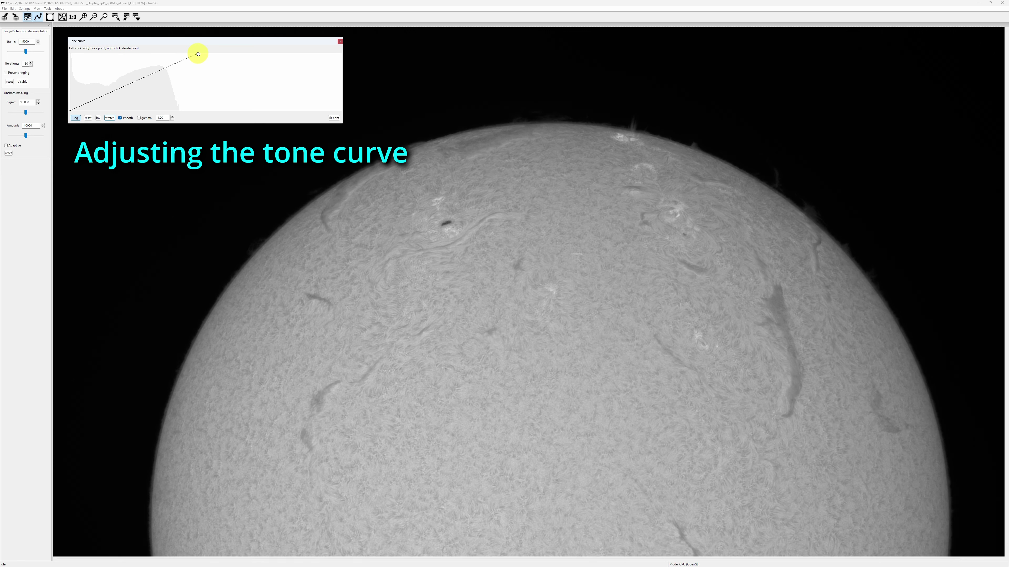
pyautogui.moveTo(93, 101)
pyautogui.mouseDown()
pyautogui.moveTo(85, 86)
pyautogui.moveTo(111, 82)
pyautogui.mouseUp()
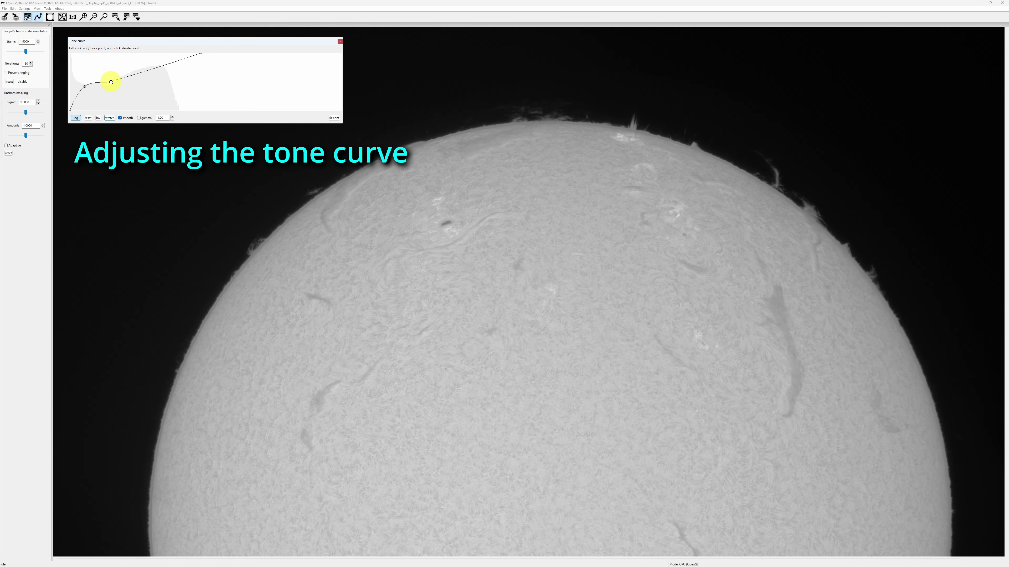
pyautogui.click(137, 74)
pyautogui.moveTo(84, 86); pyautogui.dragTo(81, 87)
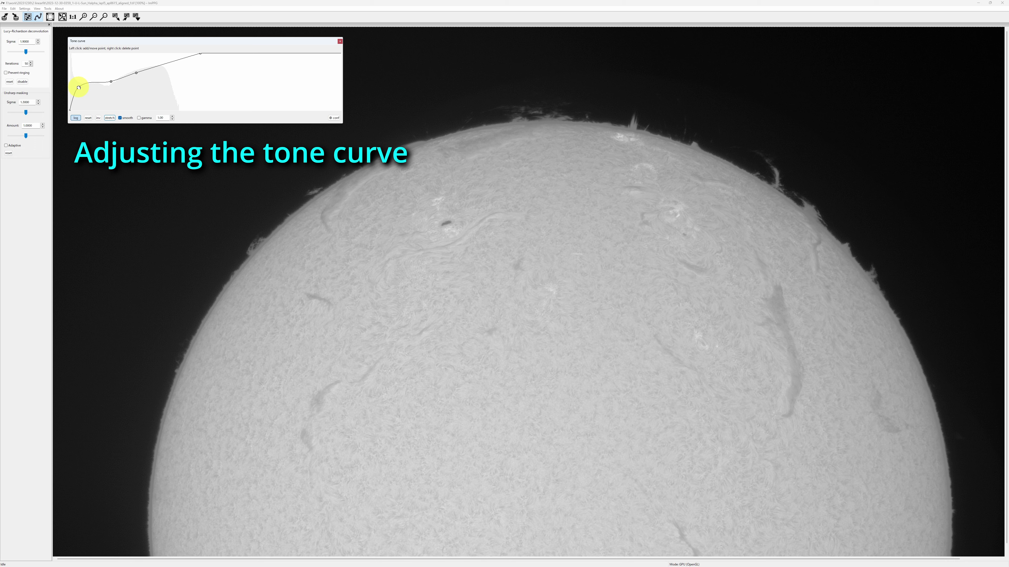
pyautogui.moveTo(79, 88); pyautogui.dragTo(79, 92)
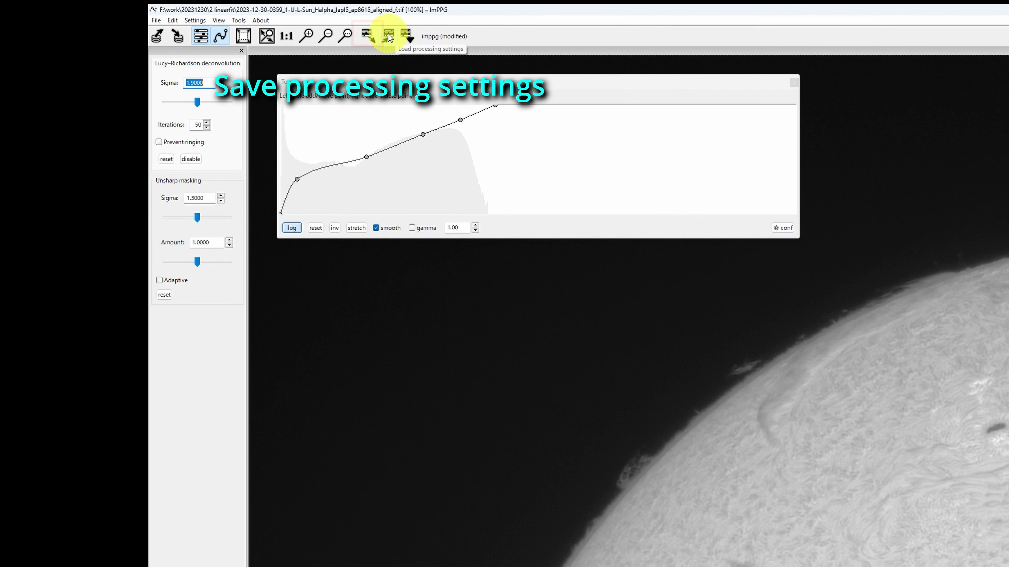
# - Save ImPPG's current processing settings as imppg.xml in the 3 sharpen imppg folder
pyautogui.click(368, 35)
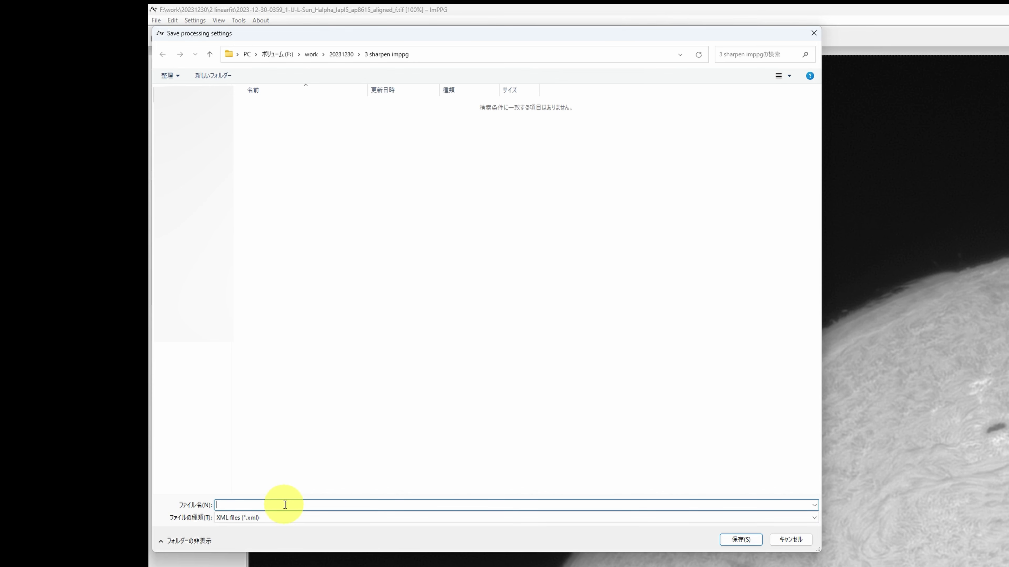
pyautogui.write('impp')
pyautogui.write('g')
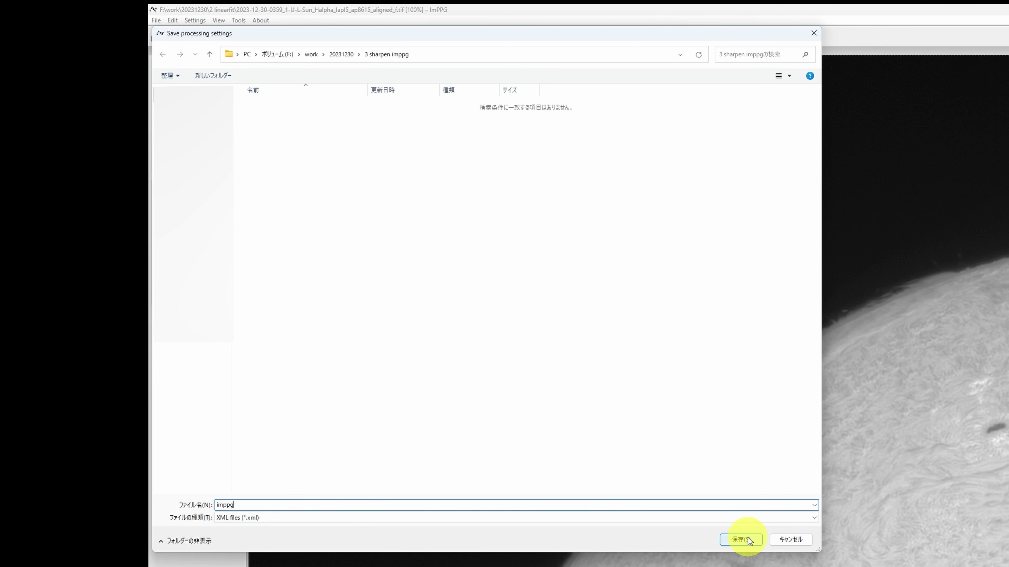
pyautogui.click(739, 539)
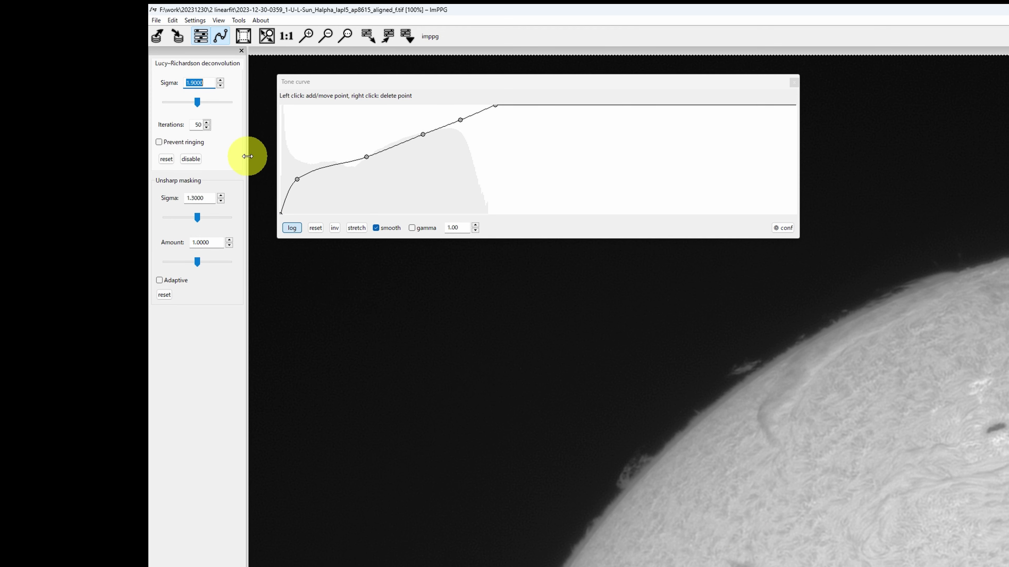
pyautogui.click(160, 23)
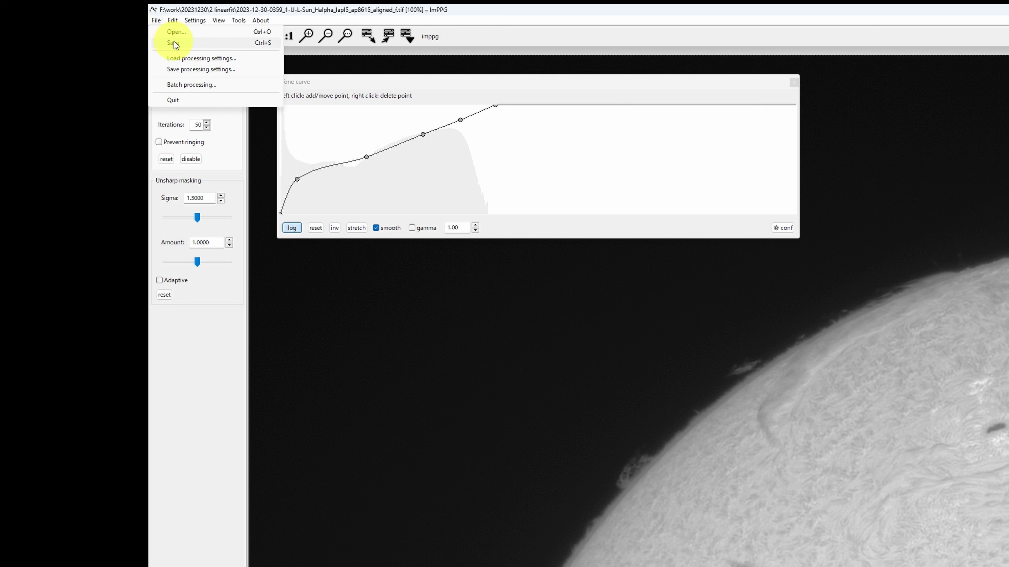
# - Add every aligned frame from the 2 linearfit folder to ImPPG's batch list
pyautogui.click(186, 85)
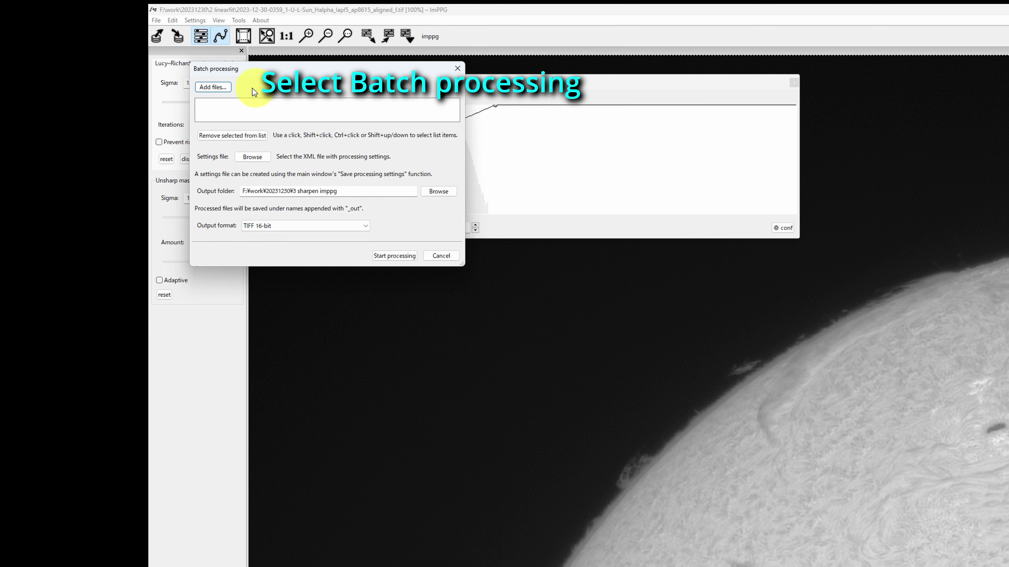
pyautogui.click(224, 88)
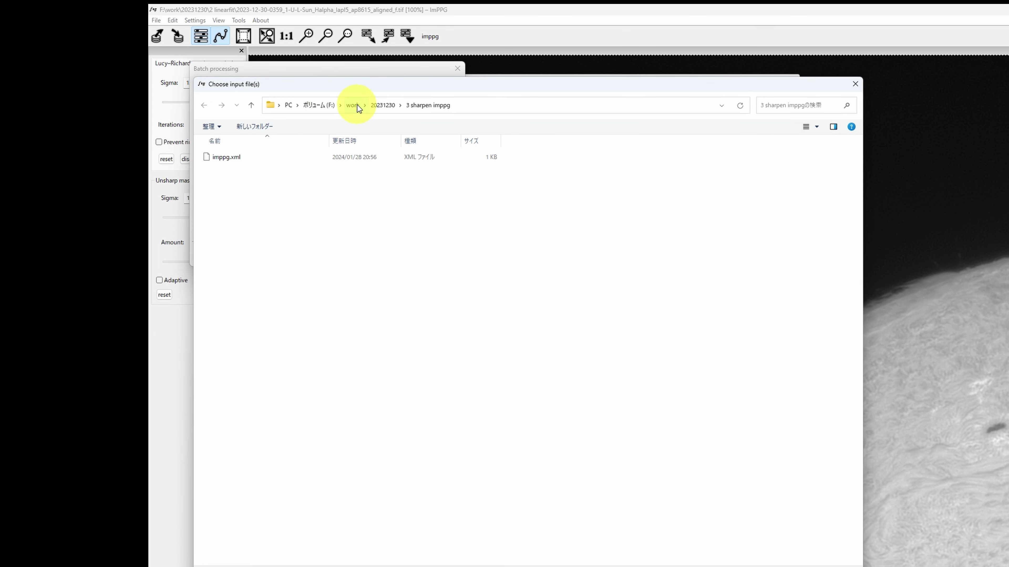
pyautogui.click(385, 107)
pyautogui.doubleClick(335, 170)
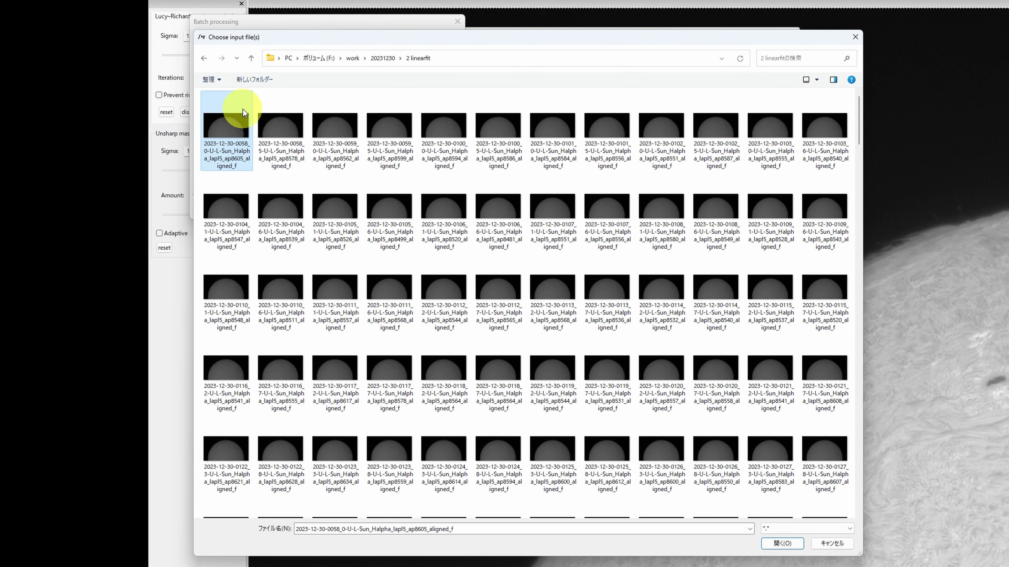
pyautogui.hotkey('ctrl', 'a')
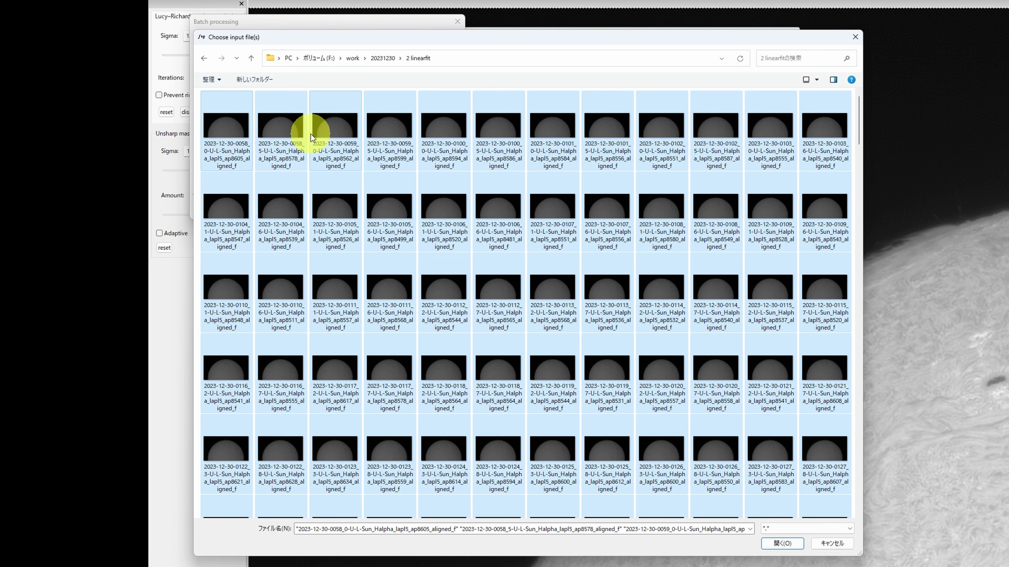
pyautogui.click(775, 543)
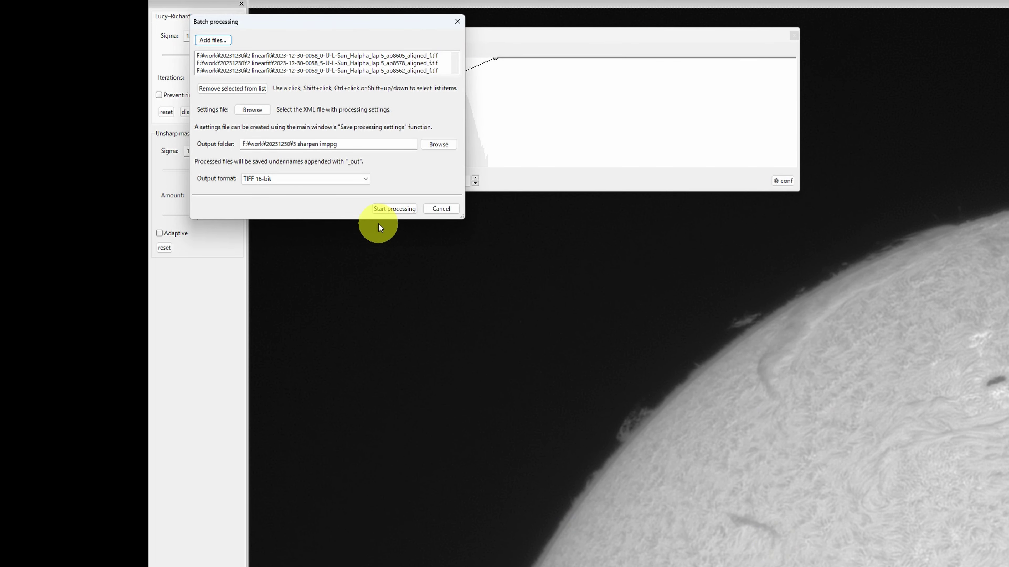
# - Batch-process the frames with imppg.xml into the 3 sharpen imppg folder, then close the results
pyautogui.click(252, 110)
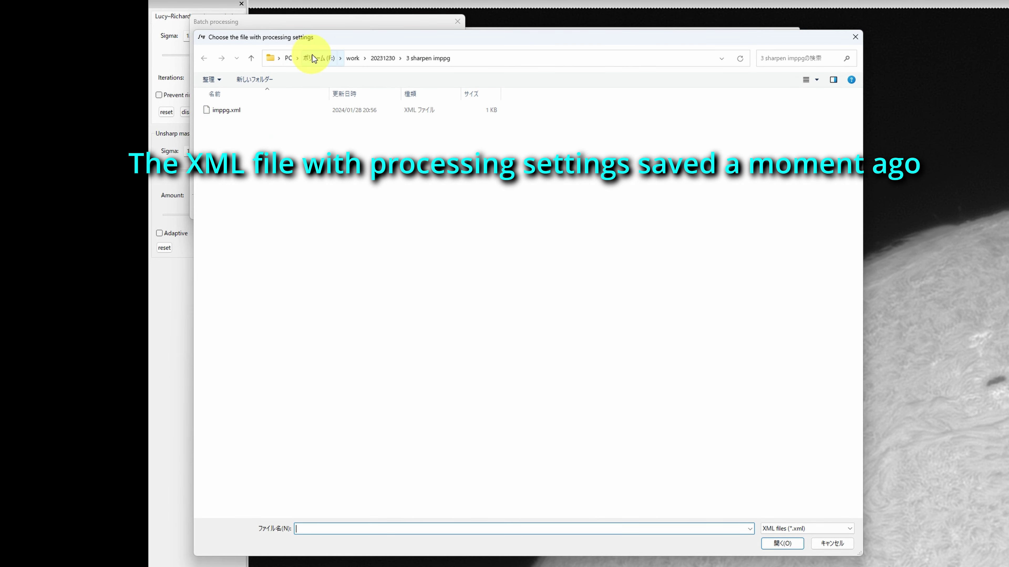
pyautogui.click(233, 110)
pyautogui.click(771, 541)
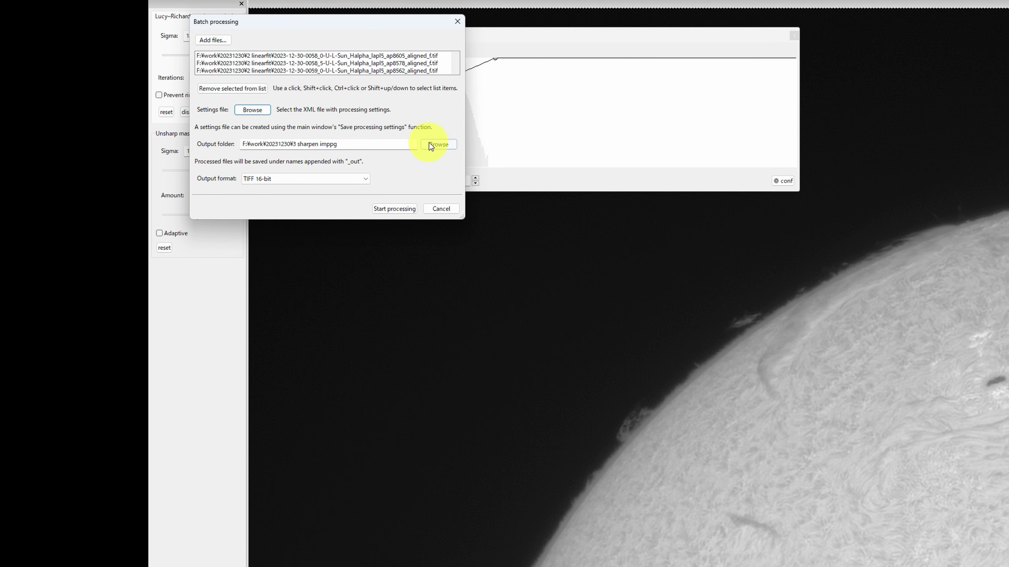
pyautogui.click(441, 144)
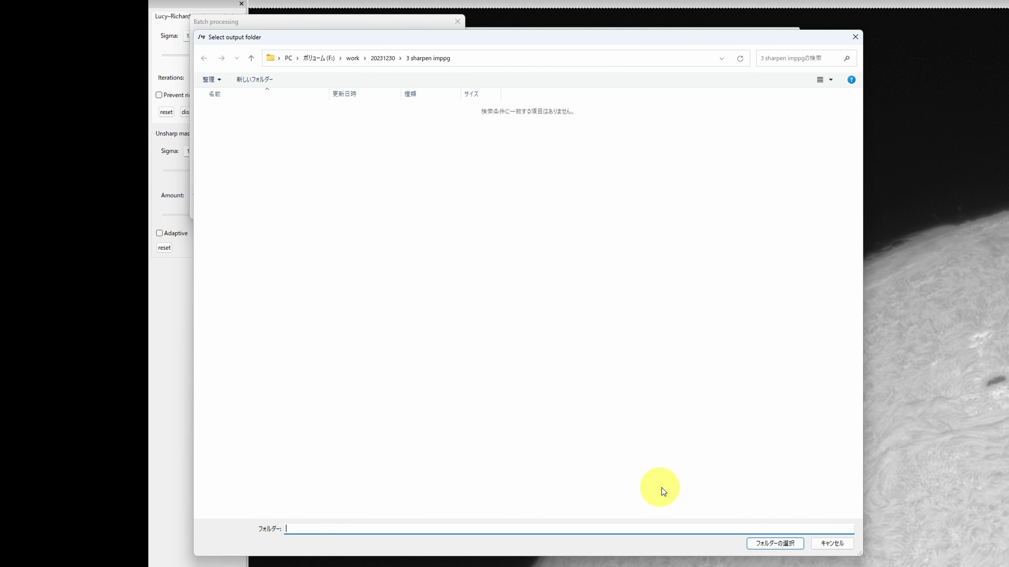
pyautogui.click(767, 542)
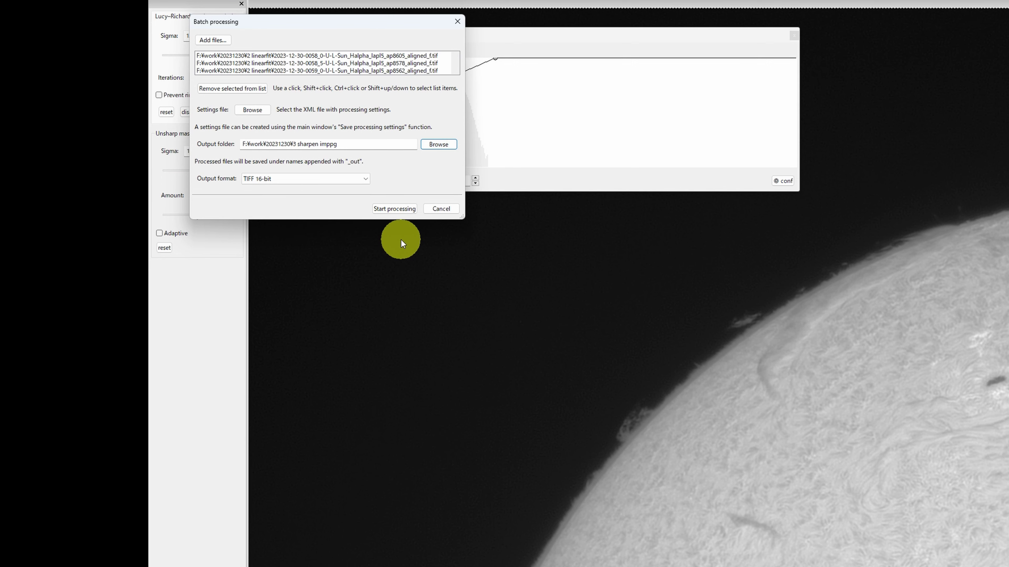
pyautogui.click(394, 208)
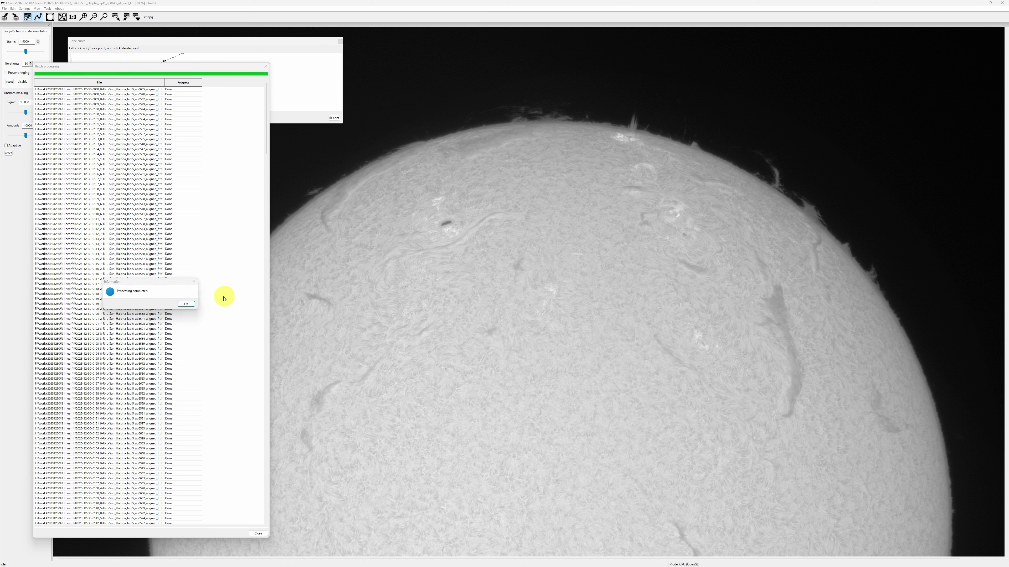
pyautogui.click(186, 304)
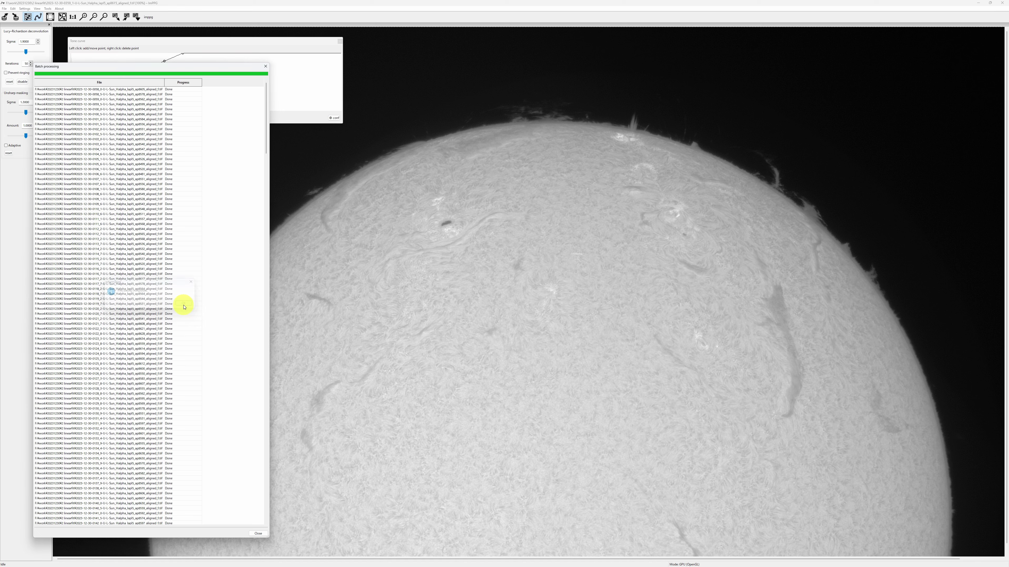
pyautogui.click(258, 533)
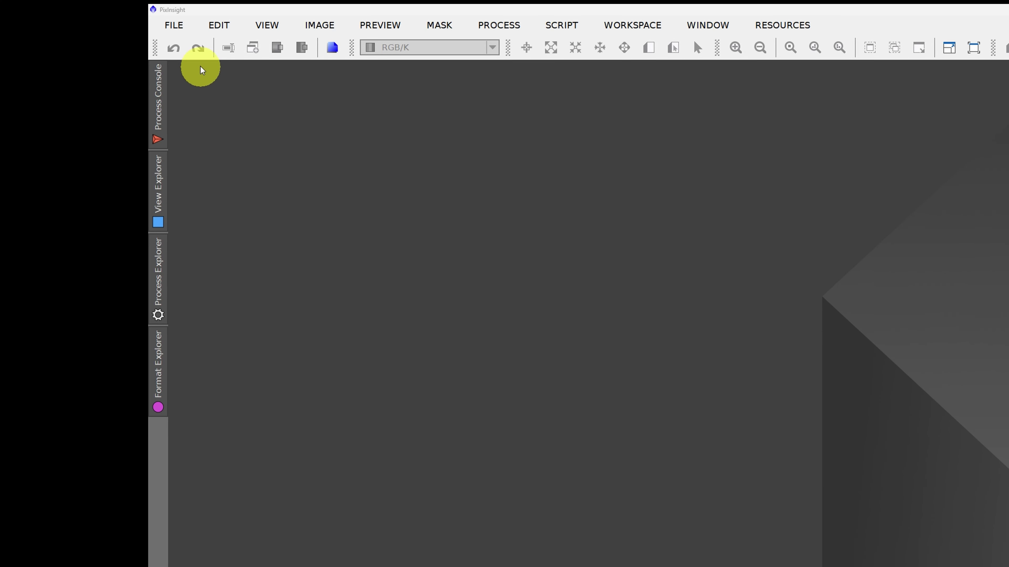
# - Open the sharpened 0359_1 _out frame from the 3 sharpen imppg folder in PixInsight
pyautogui.click(184, 26)
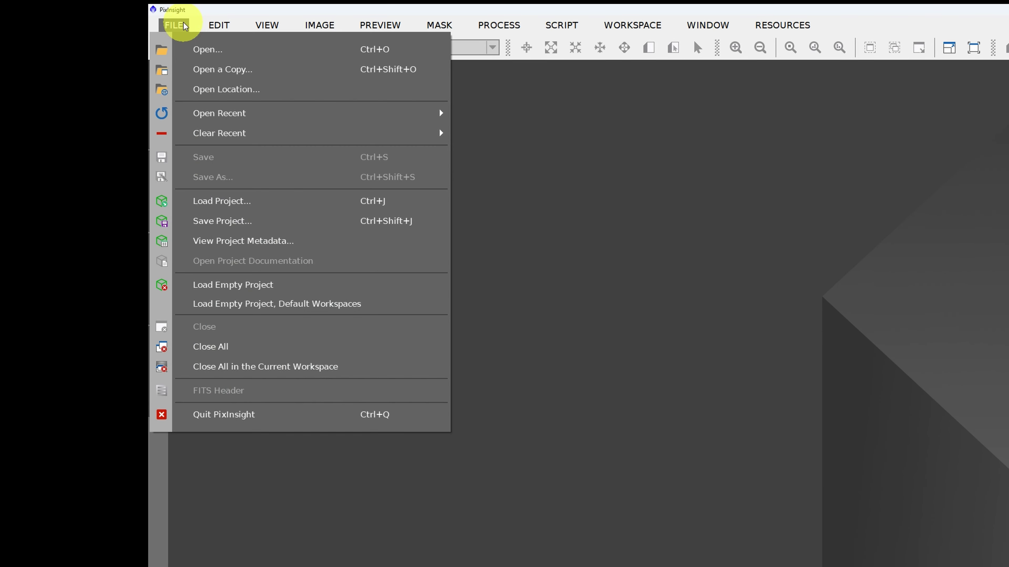
pyautogui.click(194, 45)
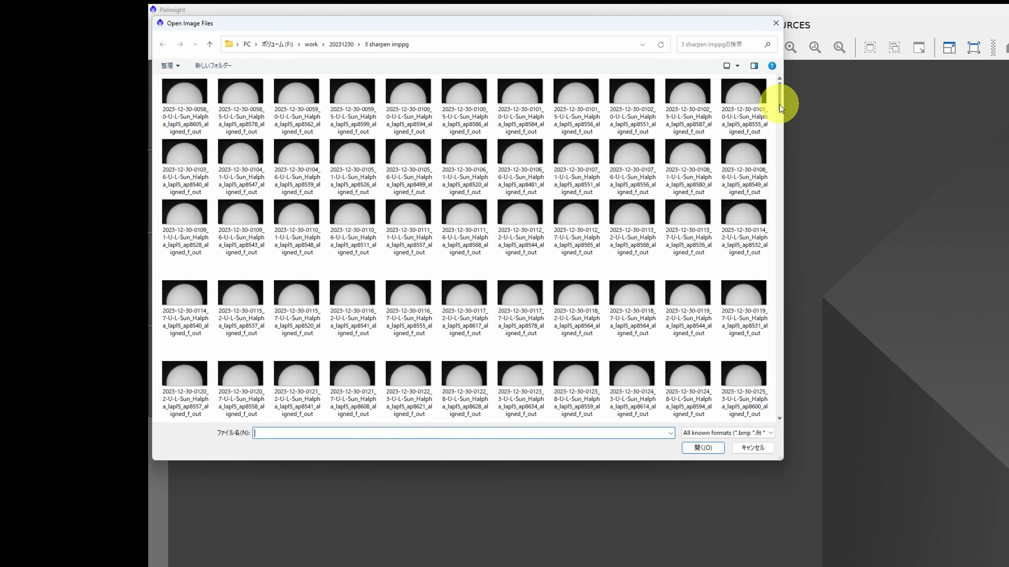
pyautogui.moveTo(779, 104); pyautogui.dragTo(781, 325)
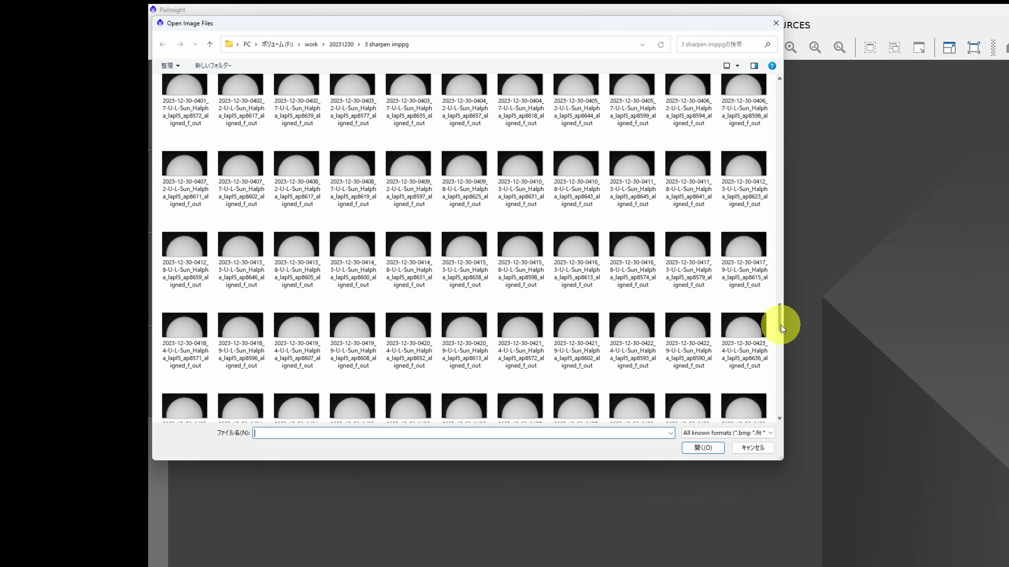
pyautogui.moveTo(781, 325); pyautogui.dragTo(783, 300)
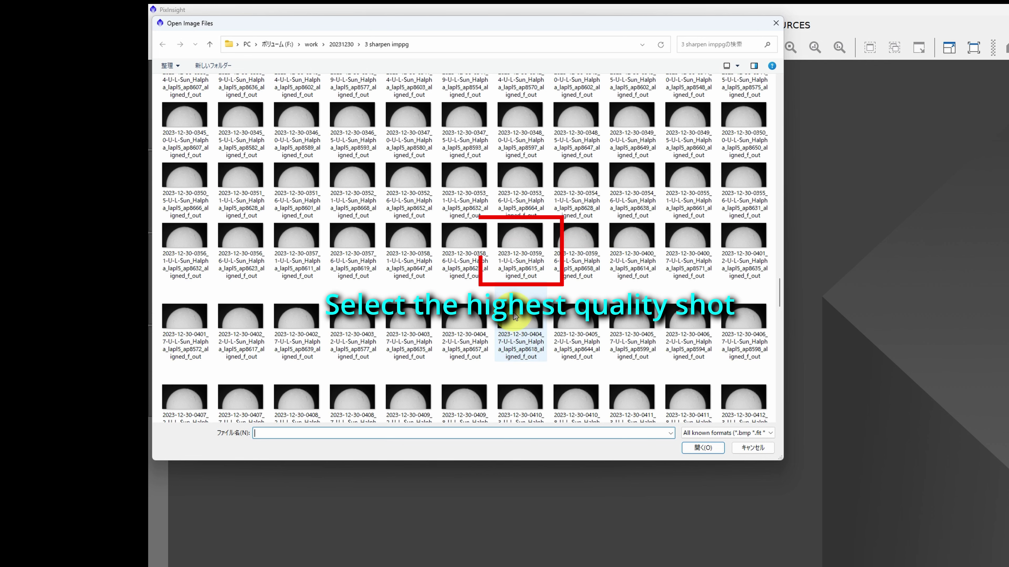
pyautogui.click(526, 240)
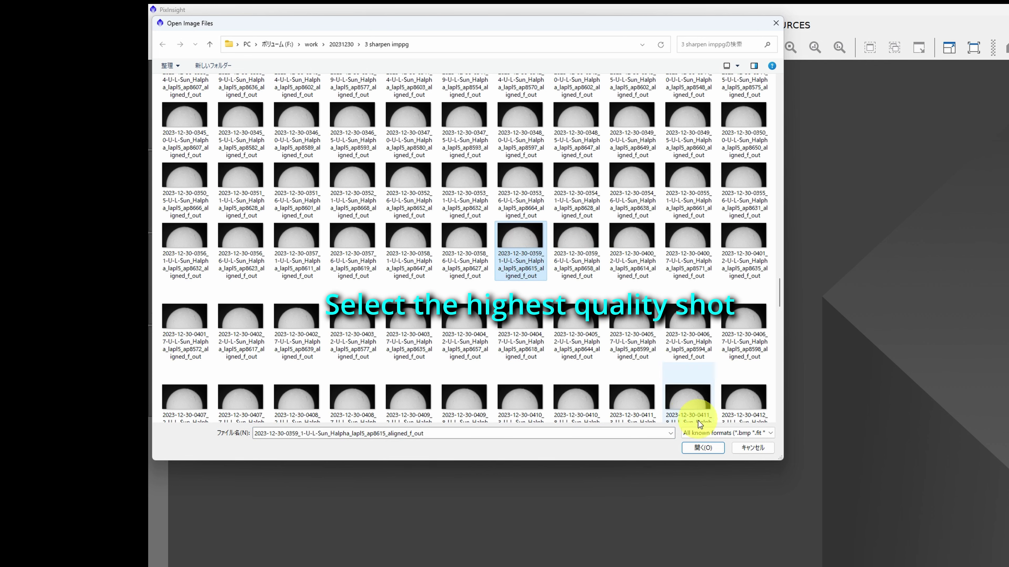
pyautogui.click(706, 450)
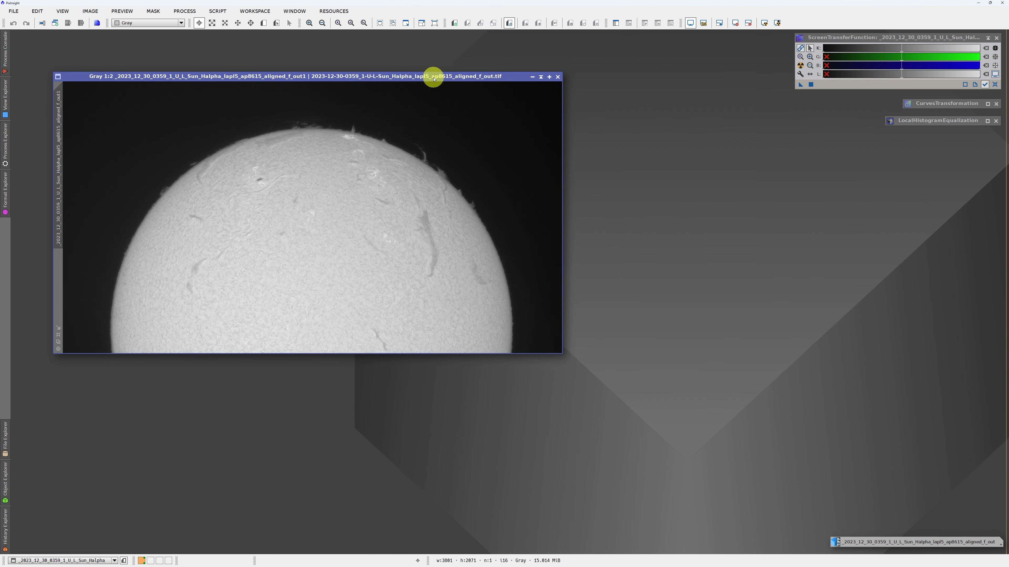
# - Shape an S-shaped contrast curve in CurvesTransformation with the live preview on
pyautogui.moveTo(434, 78); pyautogui.dragTo(569, 171)
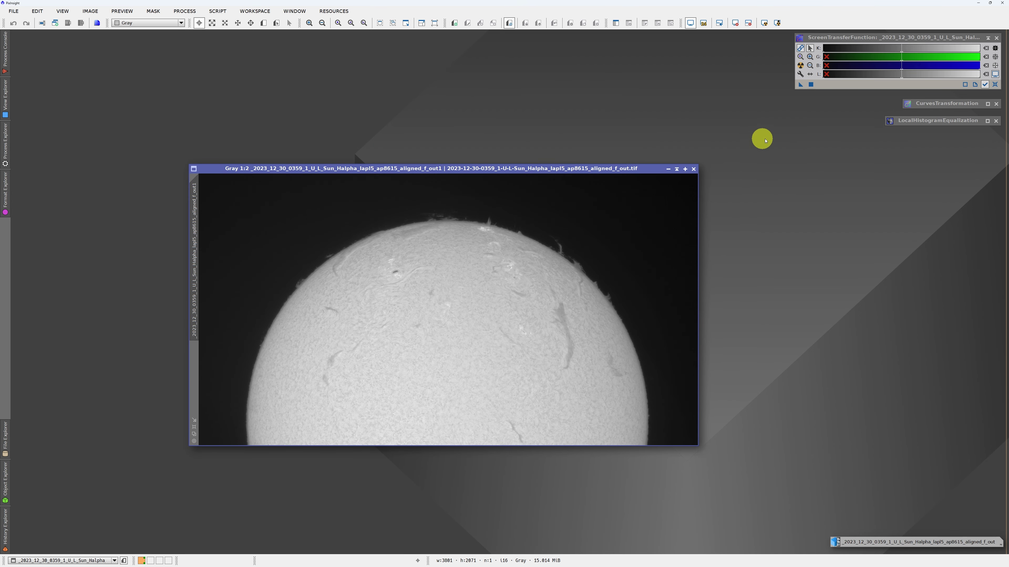
pyautogui.click(988, 104)
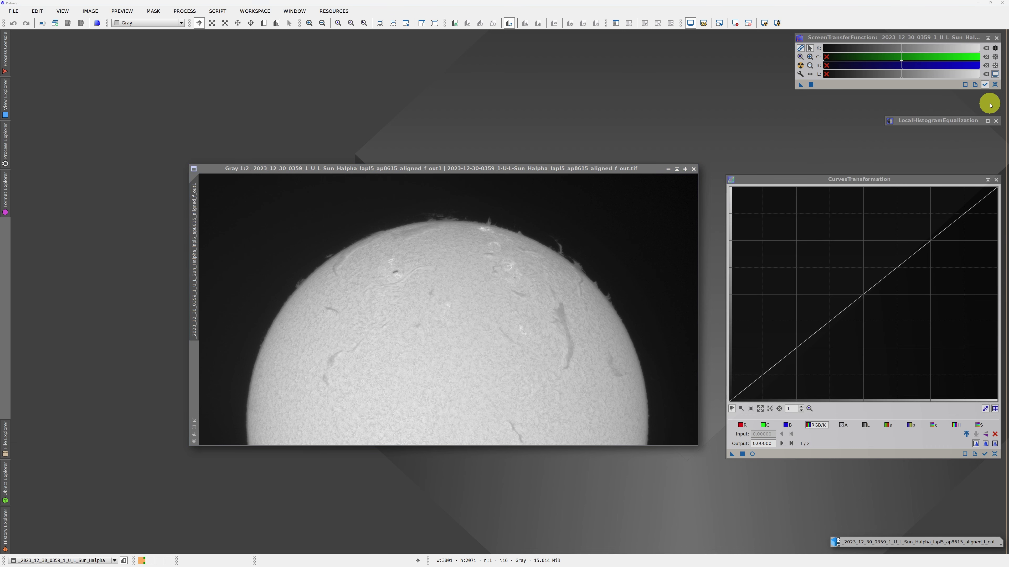
pyautogui.moveTo(577, 171); pyautogui.dragTo(599, 183)
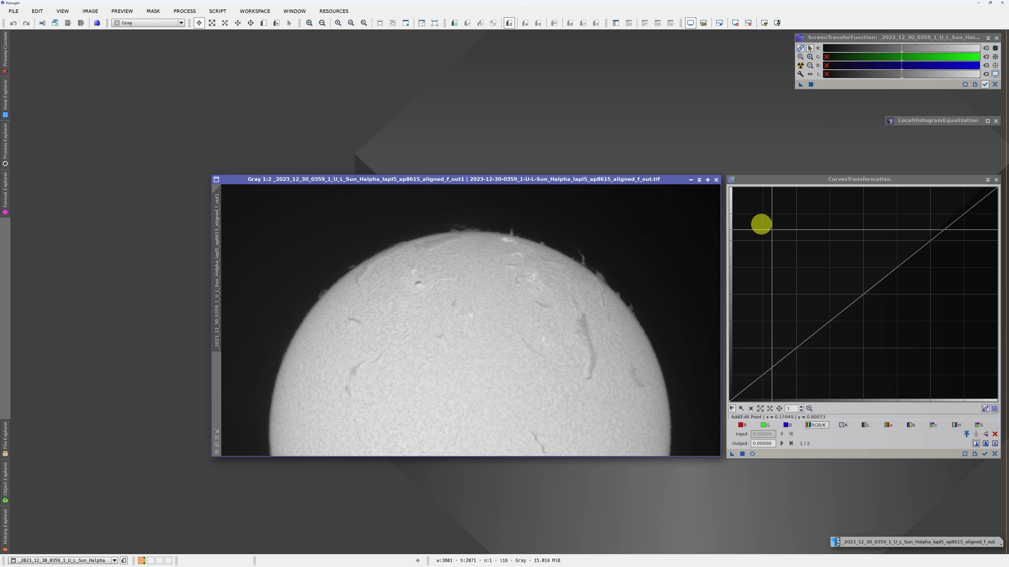
pyautogui.click(752, 454)
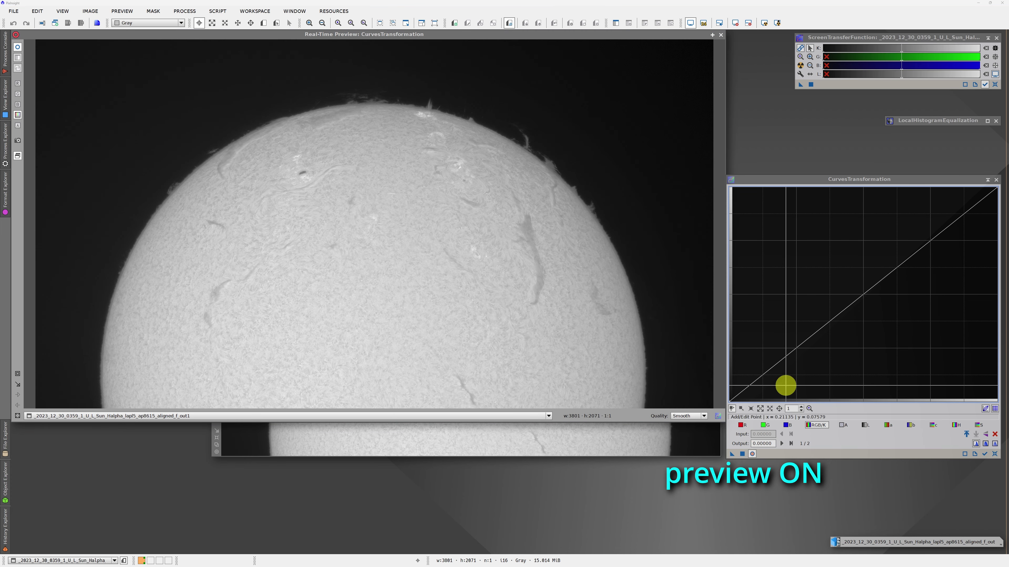
pyautogui.click(762, 375)
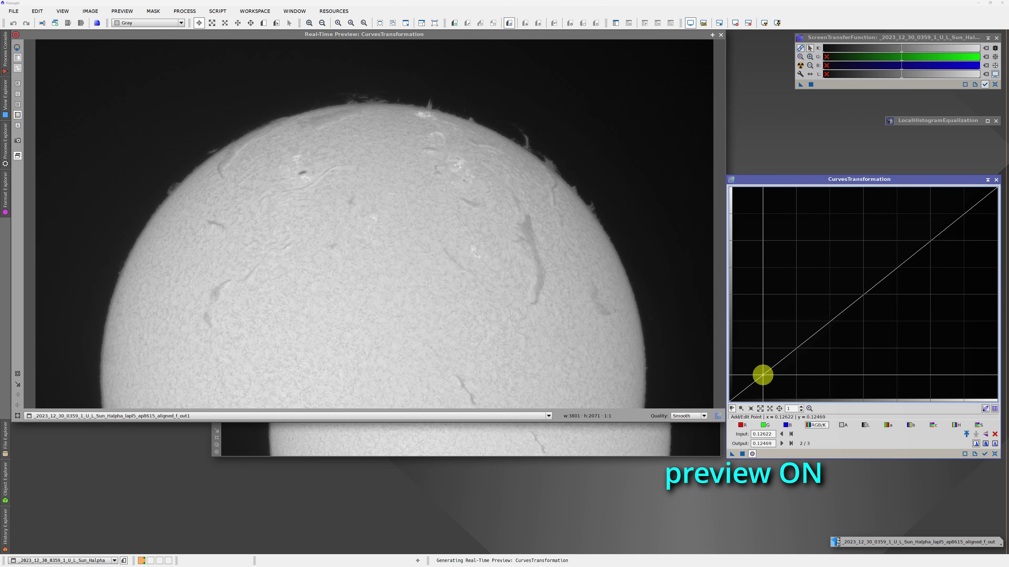
pyautogui.click(796, 347)
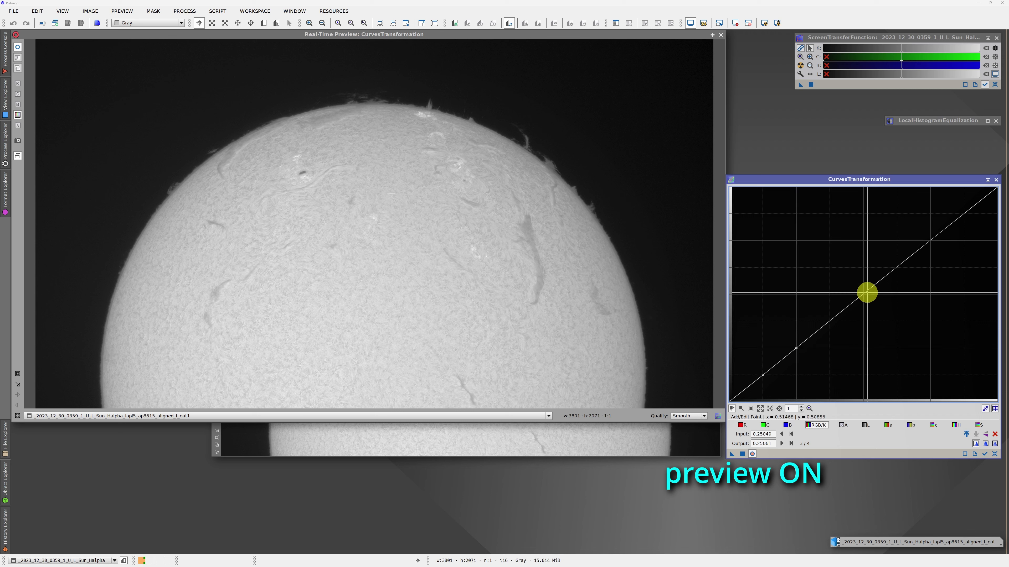
pyautogui.click(867, 291)
pyautogui.moveTo(867, 292); pyautogui.dragTo(882, 299)
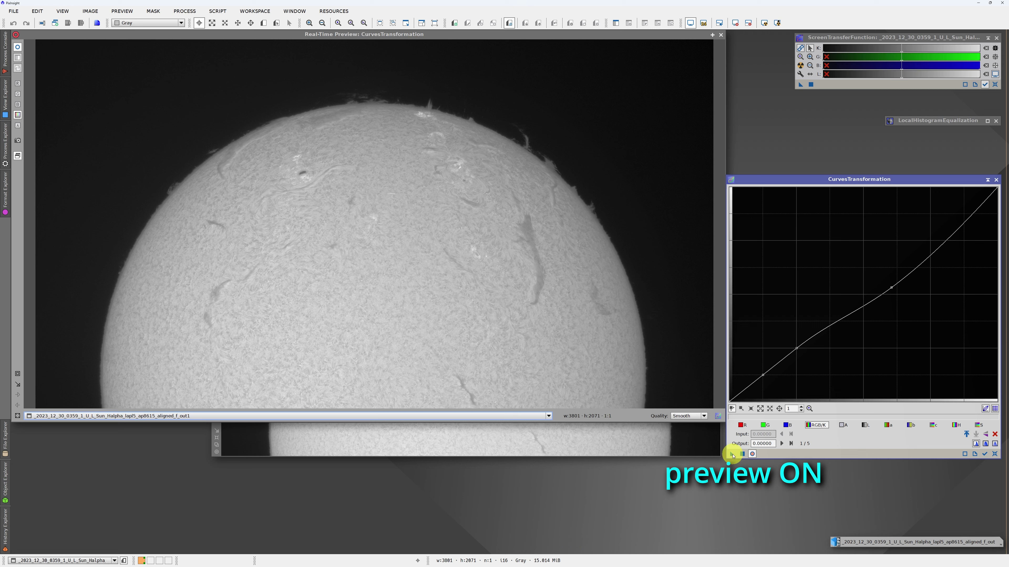
# - Apply the curve to the 0359_1 frame, turn off the preview, and collapse the Curves window
pyautogui.moveTo(731, 455); pyautogui.dragTo(688, 447)
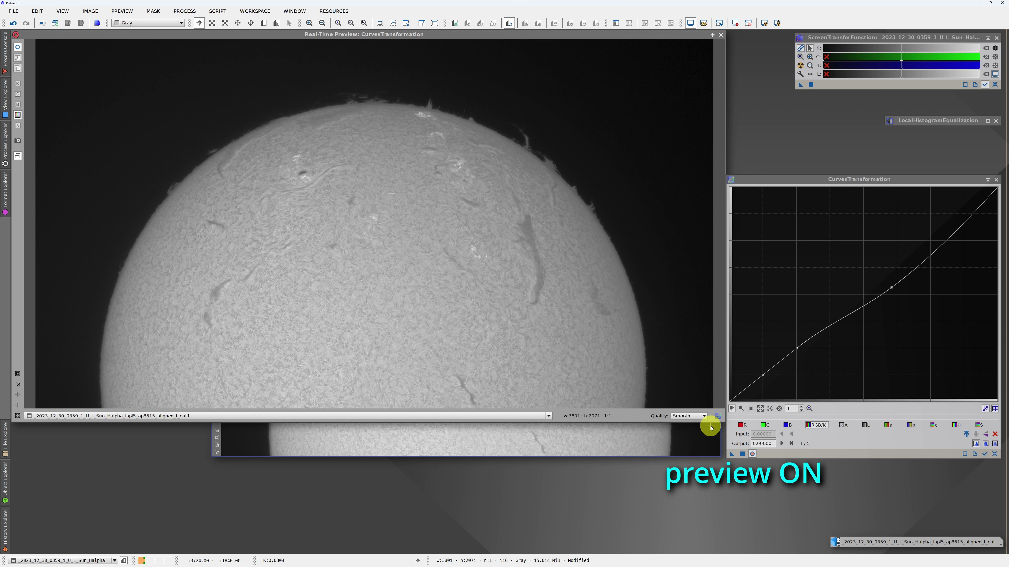
pyautogui.click(752, 454)
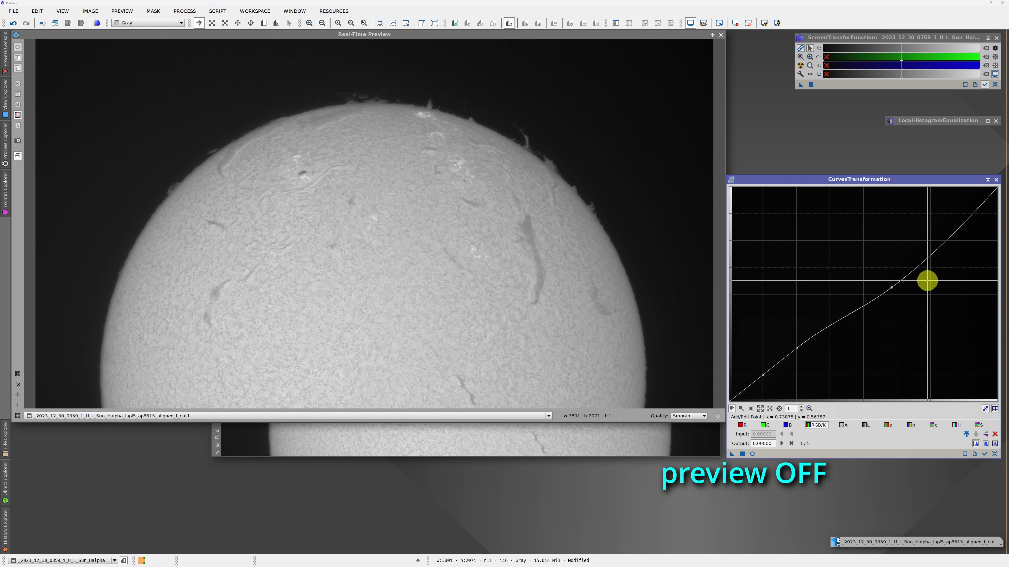
pyautogui.click(987, 181)
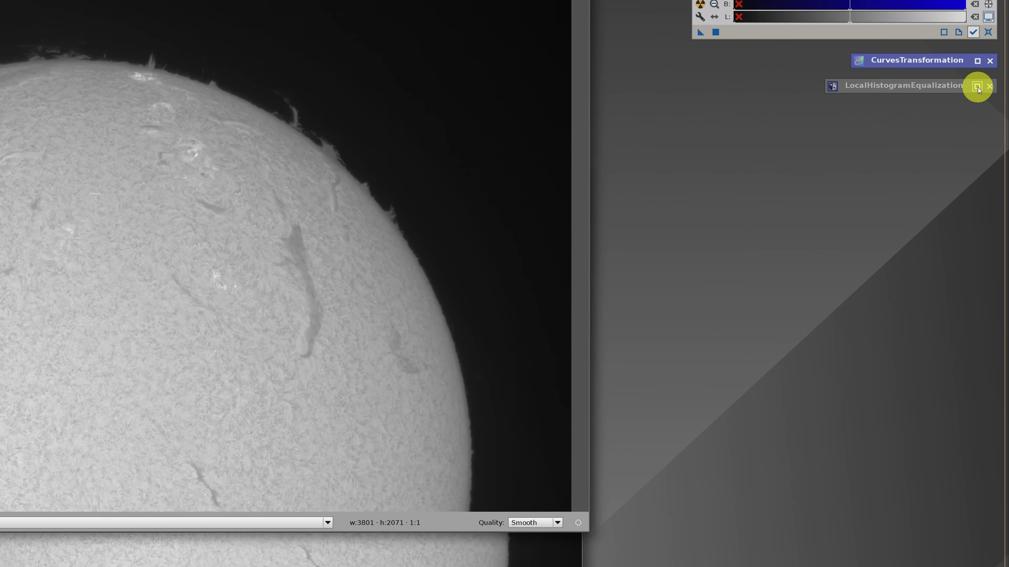
# - Apply LocalHistogramEqualization: kernel radius 150, contrast limit 1.3, amount 0.6, 12-bit histogram resolution
pyautogui.click(987, 121)
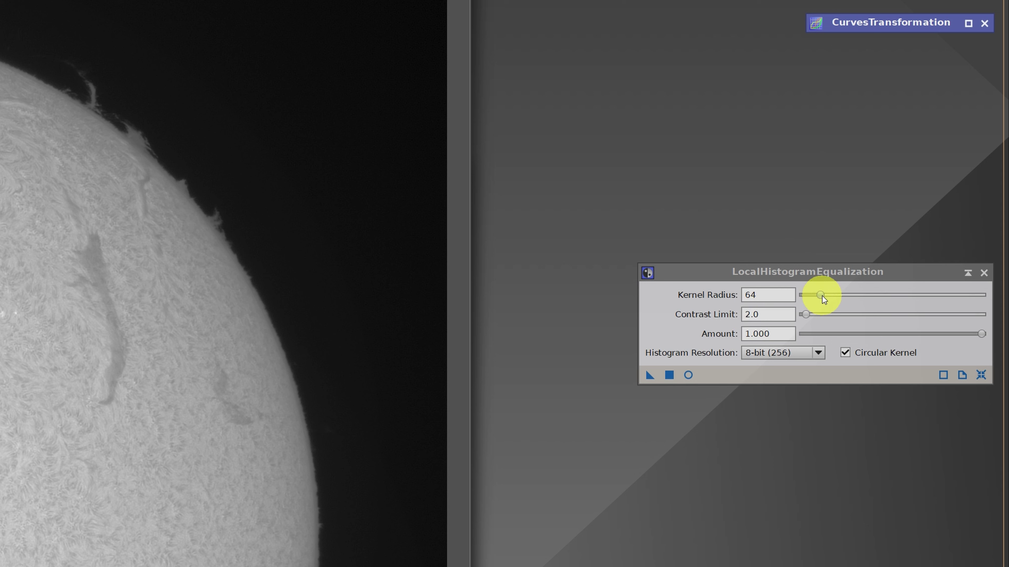
pyautogui.moveTo(821, 294); pyautogui.dragTo(852, 295)
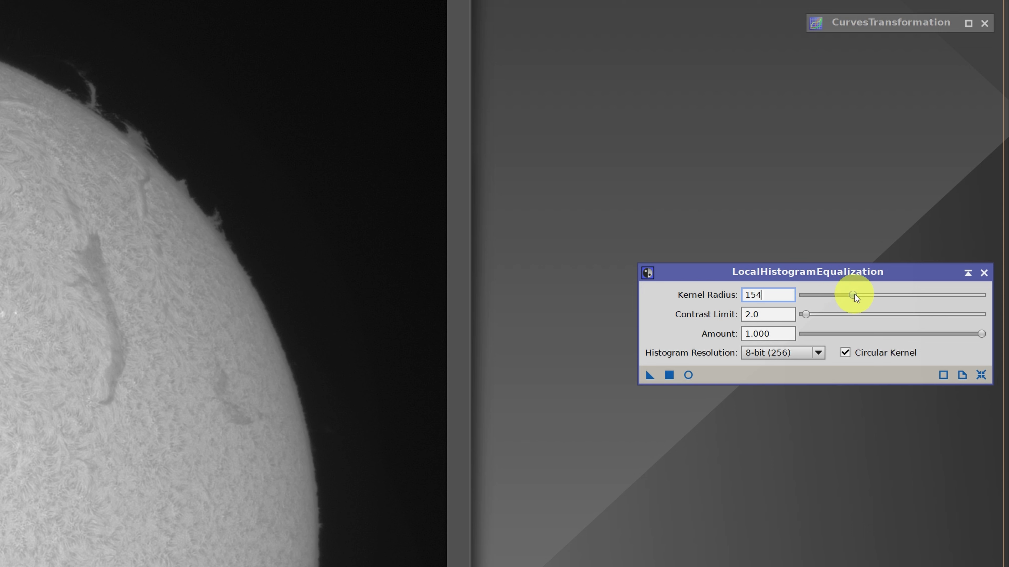
pyautogui.moveTo(793, 315); pyautogui.dragTo(734, 316)
pyautogui.write('1.')
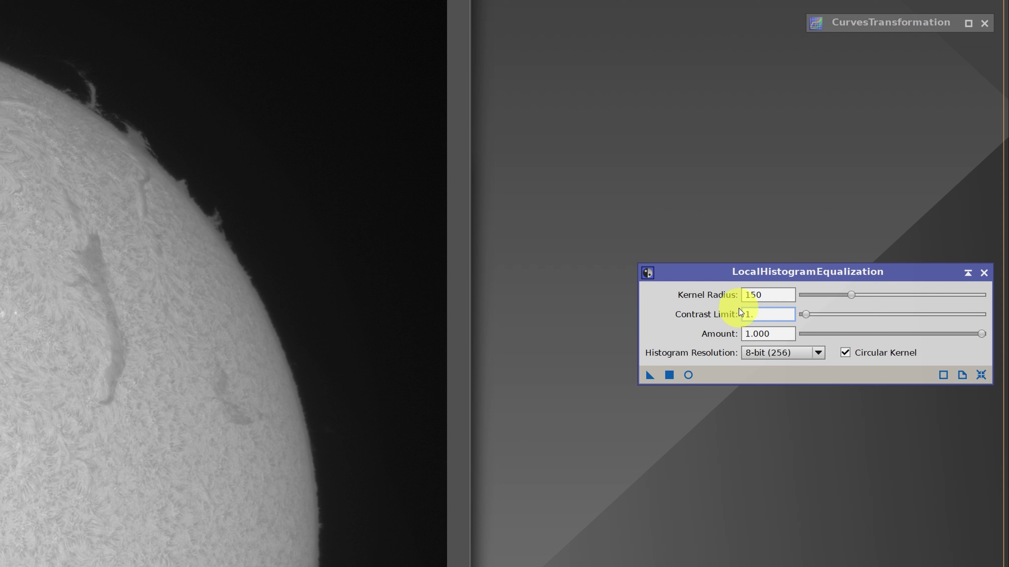
pyautogui.write('3')
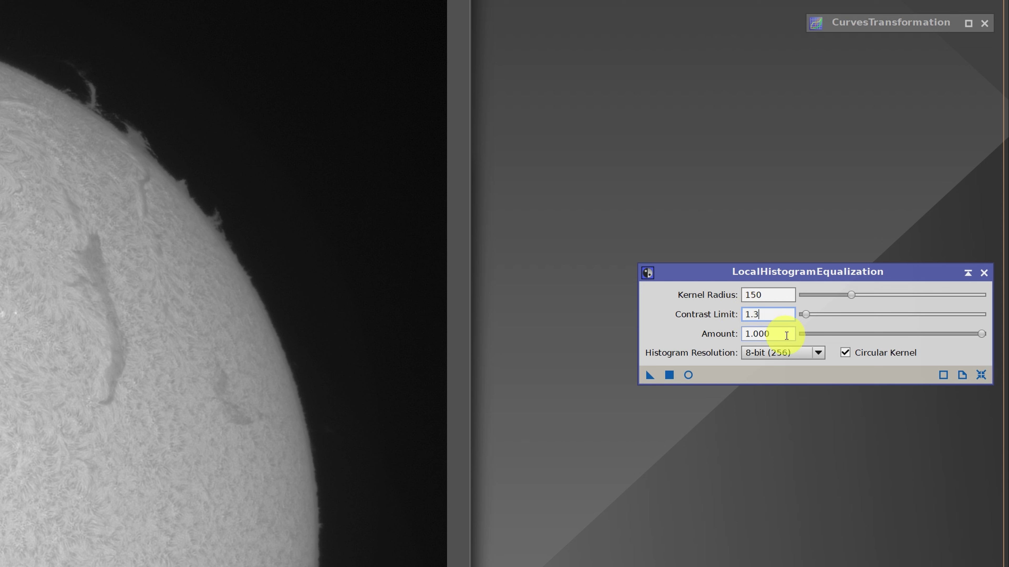
pyautogui.moveTo(982, 334); pyautogui.dragTo(906, 337)
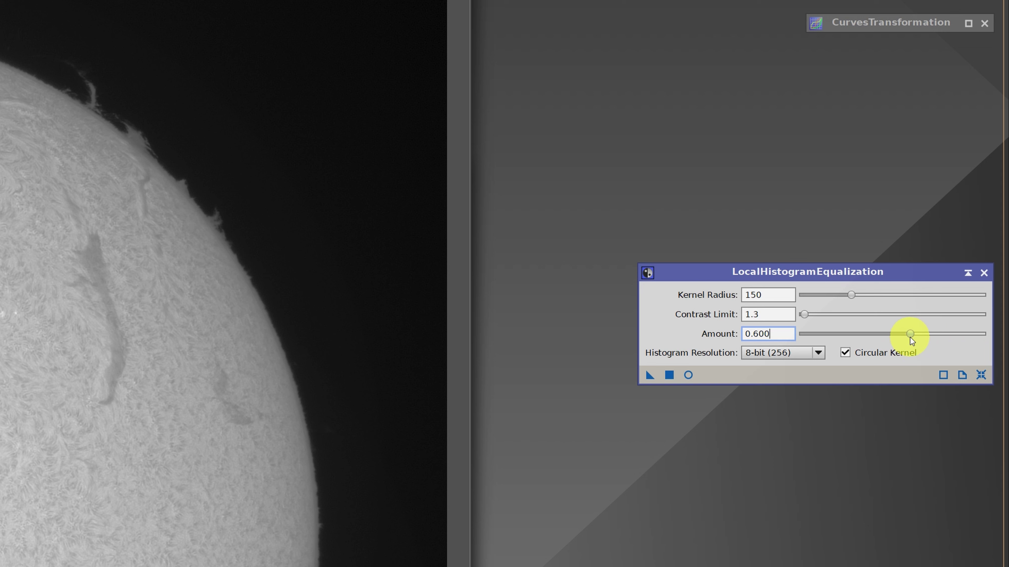
pyautogui.click(818, 353)
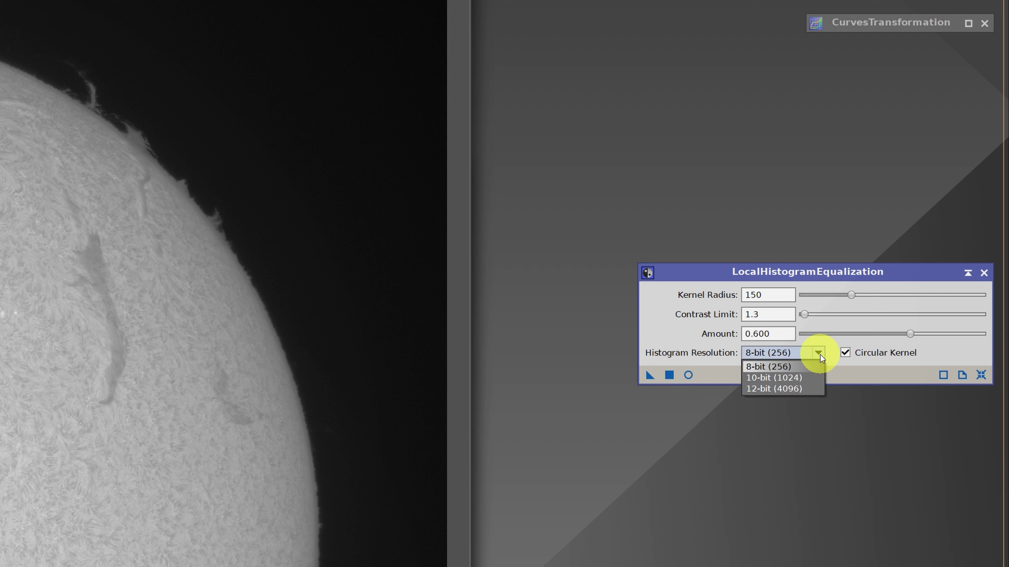
pyautogui.click(795, 388)
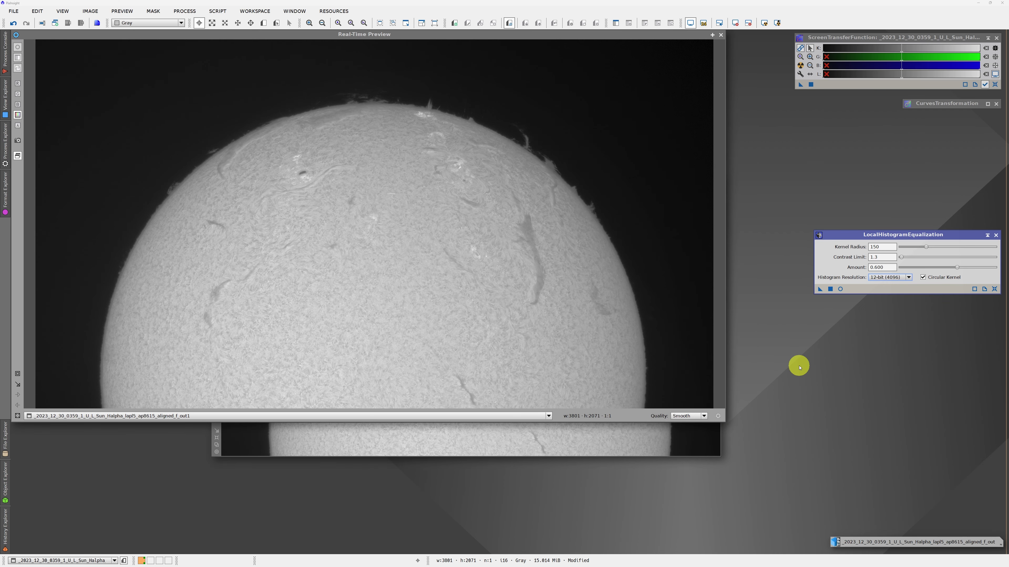
pyautogui.click(840, 290)
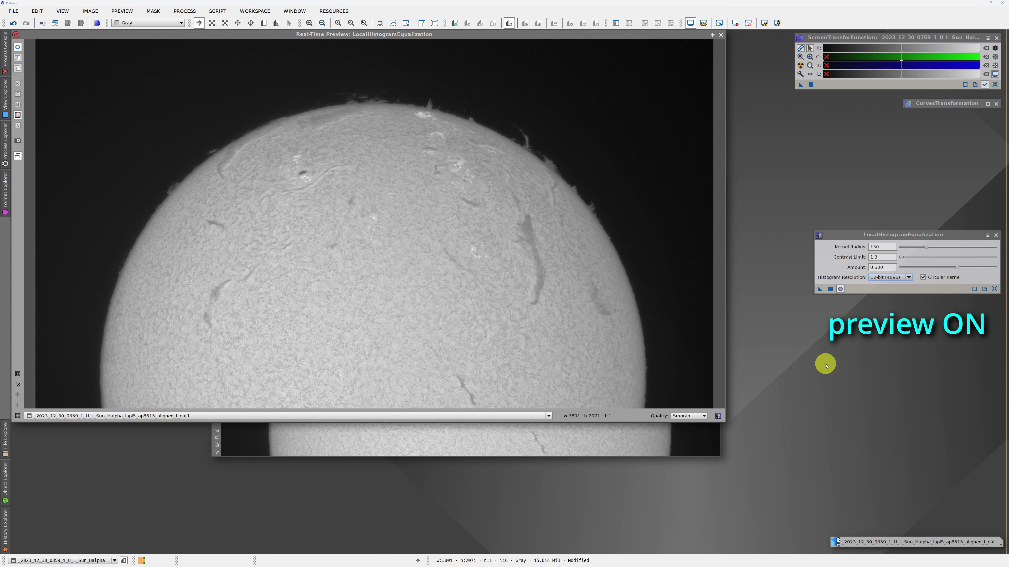
pyautogui.click(840, 289)
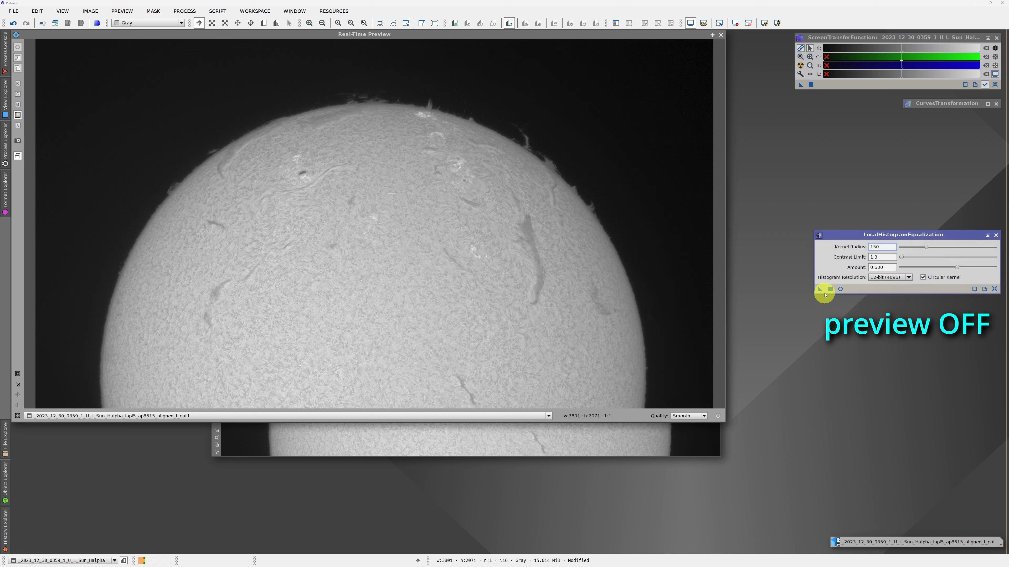
pyautogui.moveTo(820, 290); pyautogui.dragTo(702, 441)
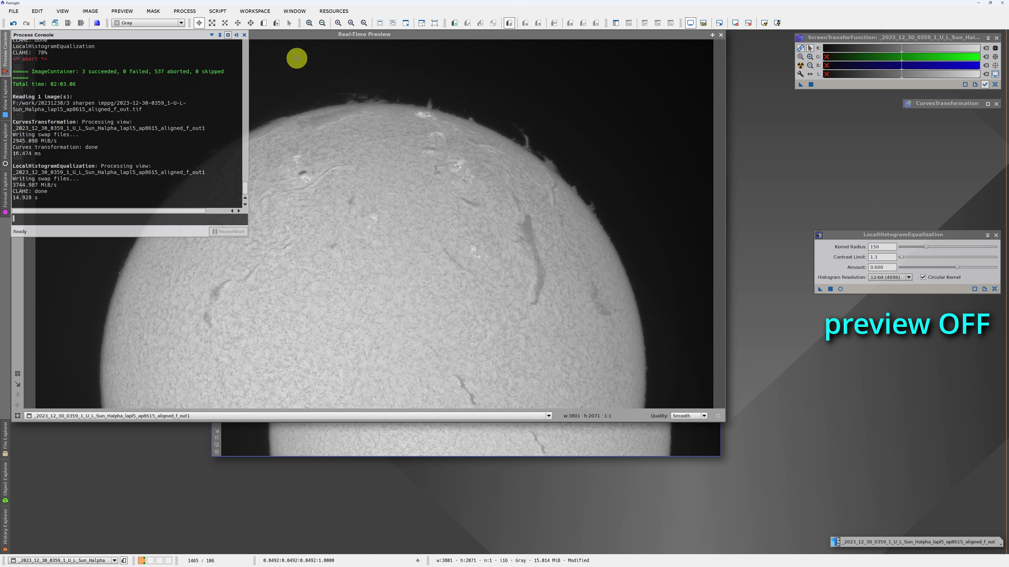
# - Run LocalHistogramEqualization again with kernel radius 66, then collapse the tool
pyautogui.click(236, 36)
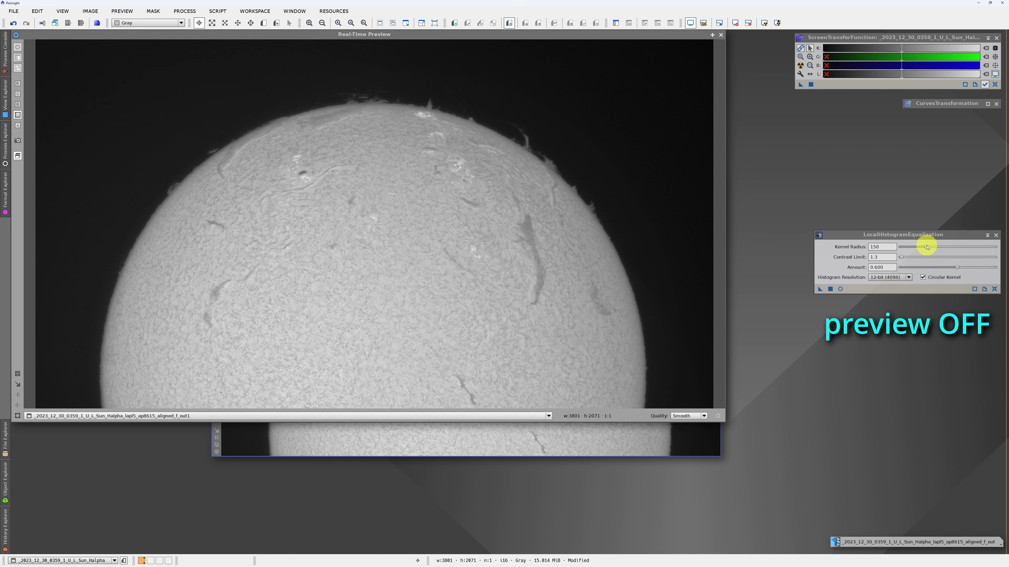
pyautogui.moveTo(927, 247); pyautogui.dragTo(925, 247)
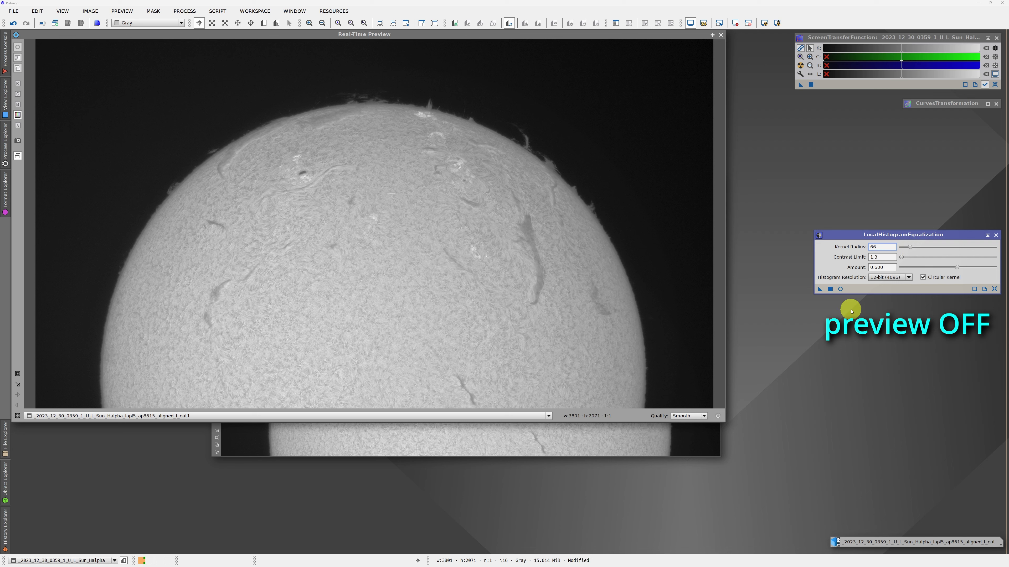
pyautogui.click(840, 290)
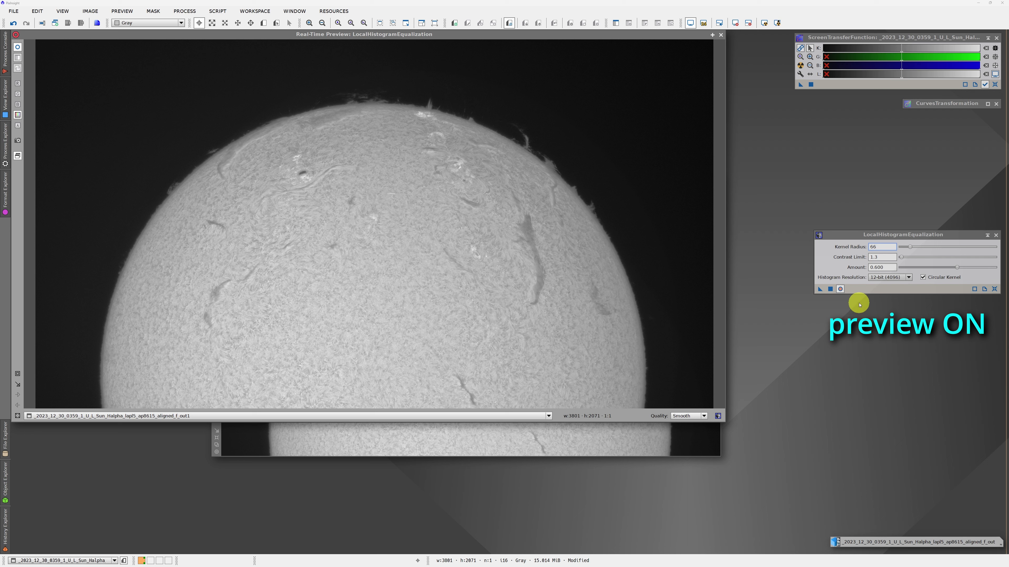
pyautogui.click(840, 289)
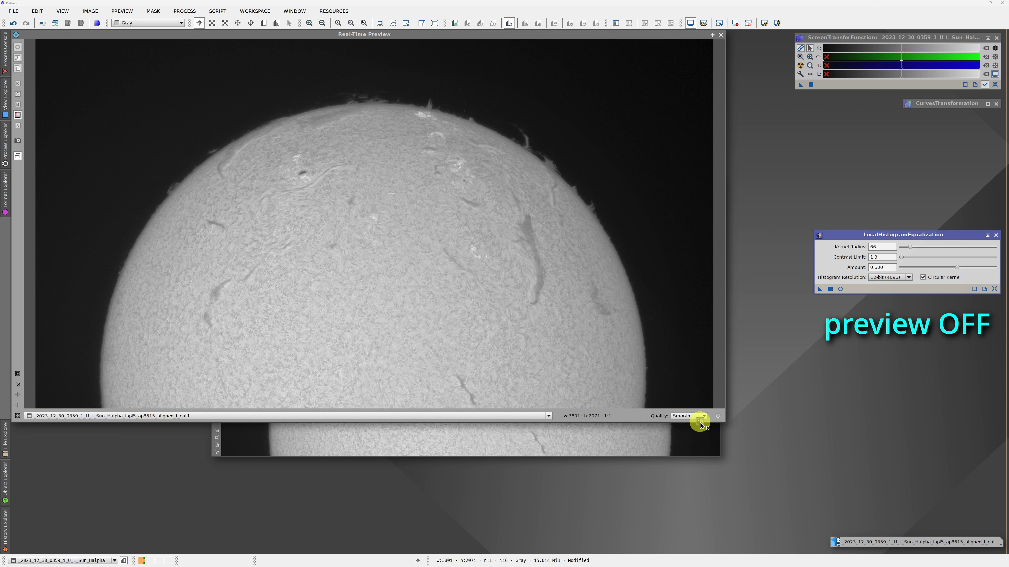
pyautogui.moveTo(693, 439); pyautogui.dragTo(693, 440)
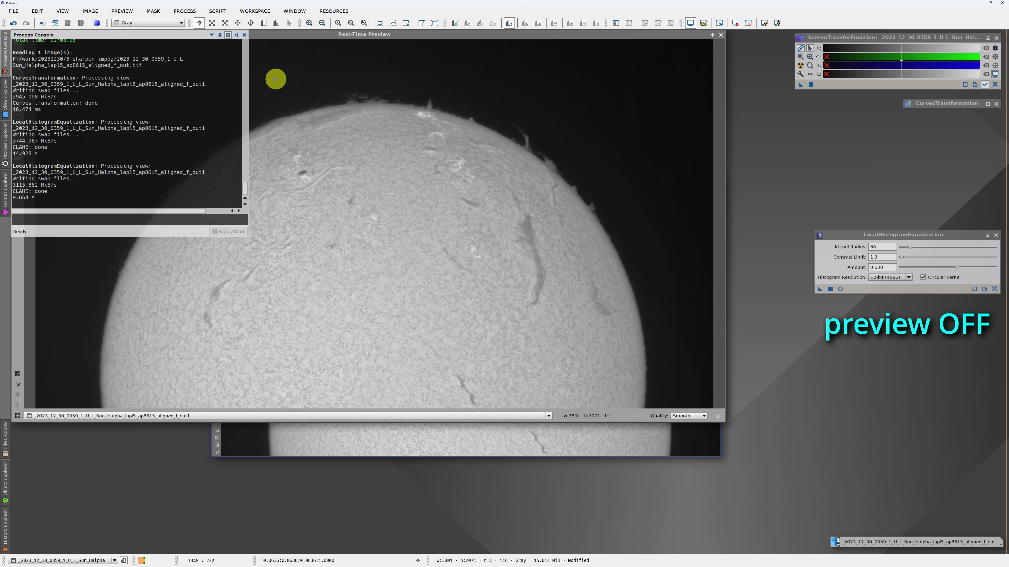
pyautogui.click(237, 35)
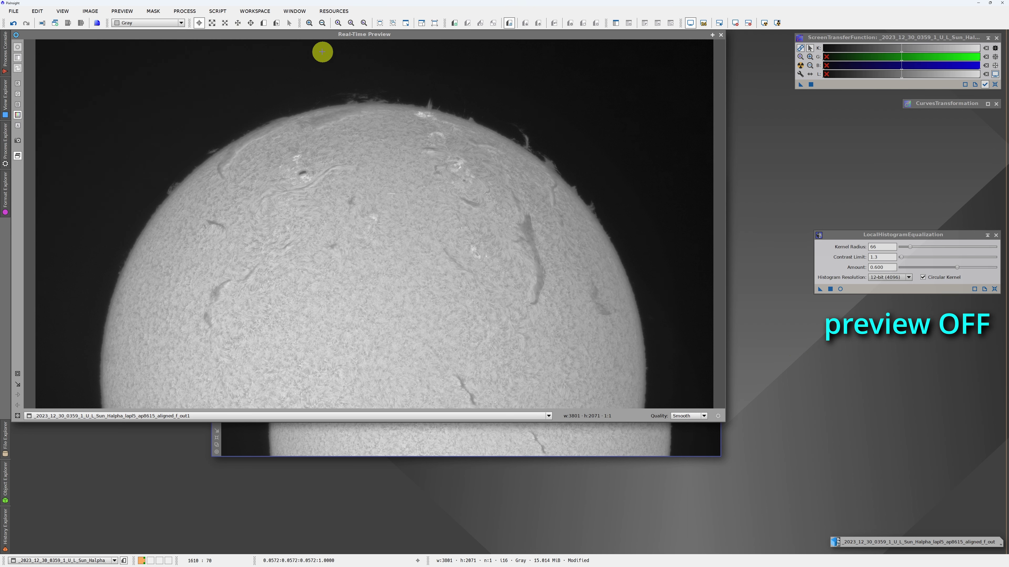
pyautogui.click(987, 236)
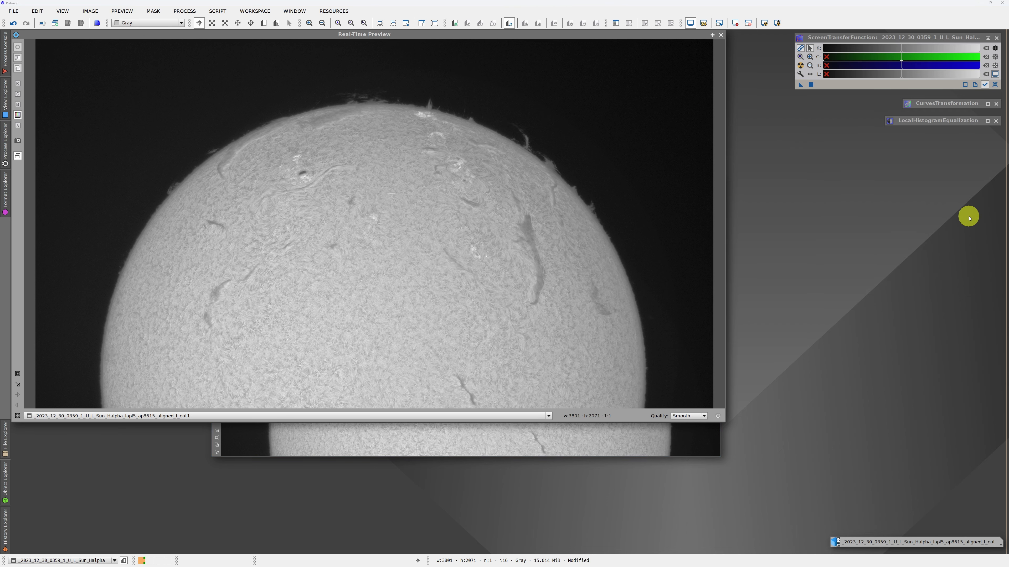
# - Reset CurvesTransformation to a straight line and convert the 0359_1 frame to RGB Color
pyautogui.click(988, 104)
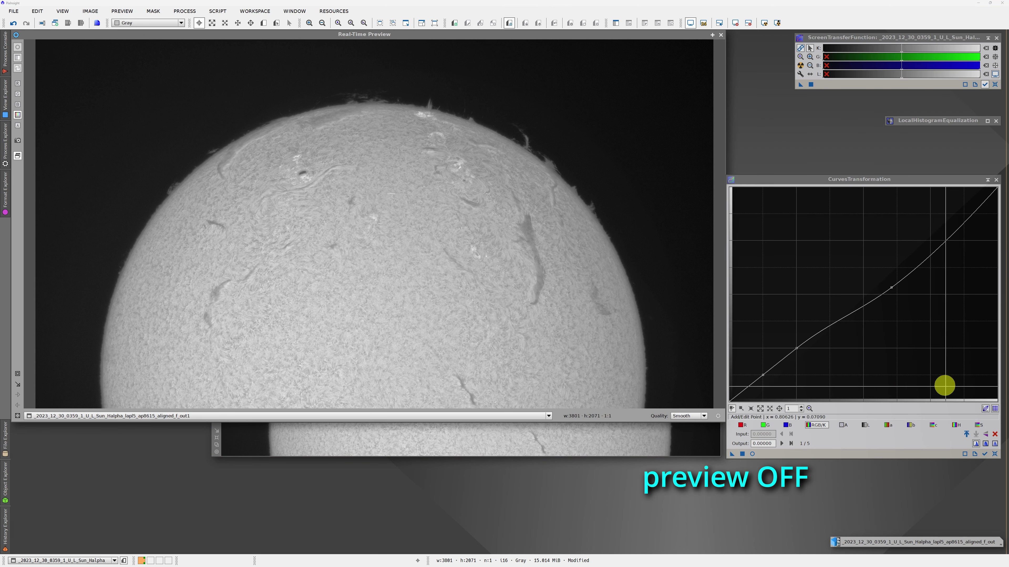
pyautogui.click(995, 455)
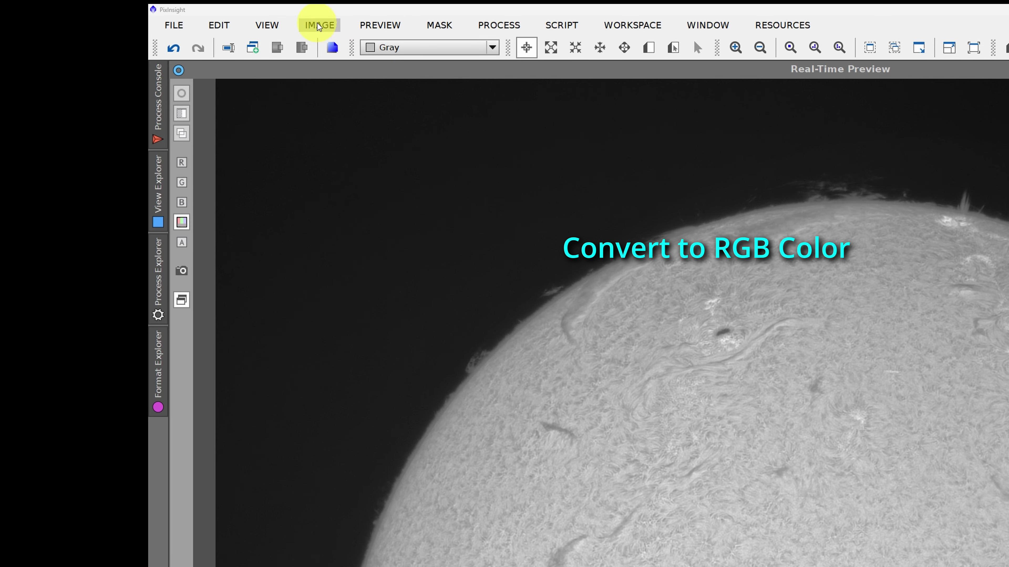
pyautogui.click(320, 25)
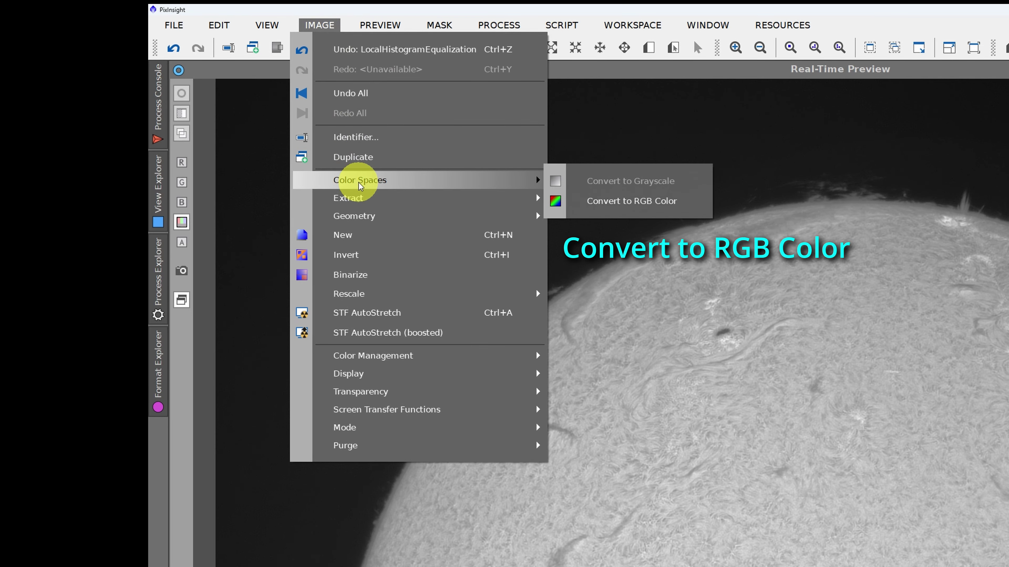
pyautogui.moveTo(361, 180)
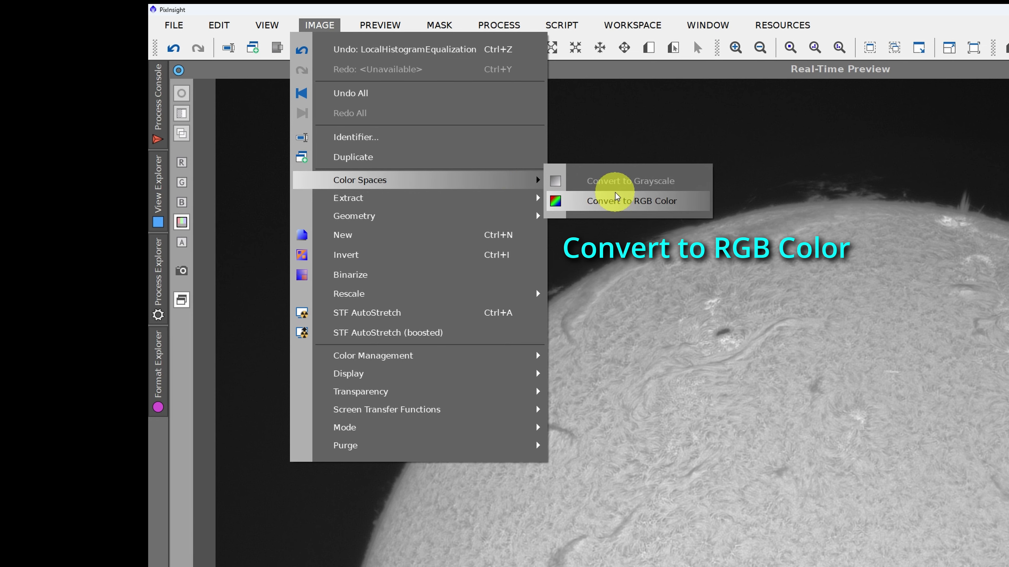
pyautogui.click(619, 205)
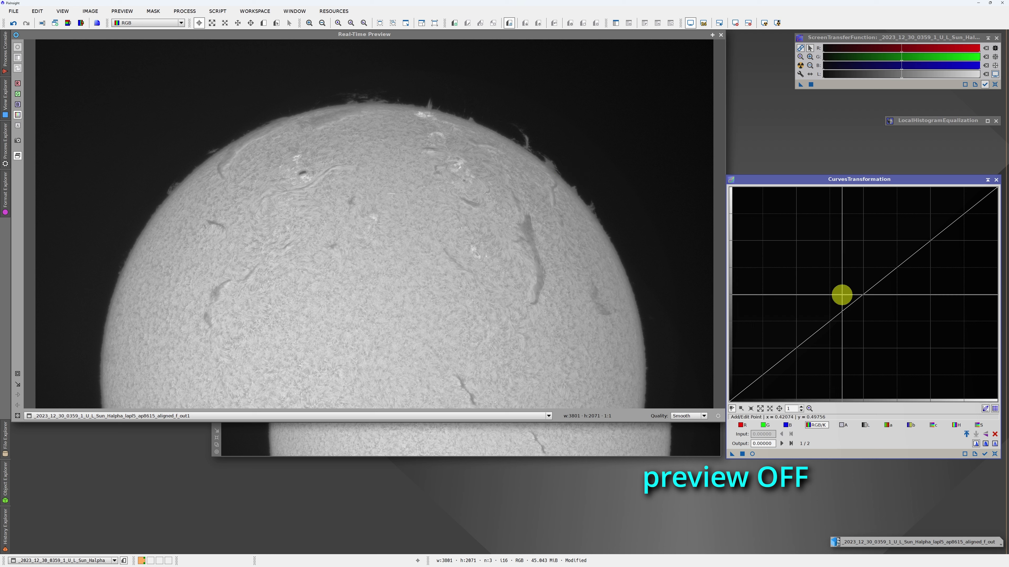
# - Raise the red curve and pull down the green and blue curves with live preview
pyautogui.click(742, 425)
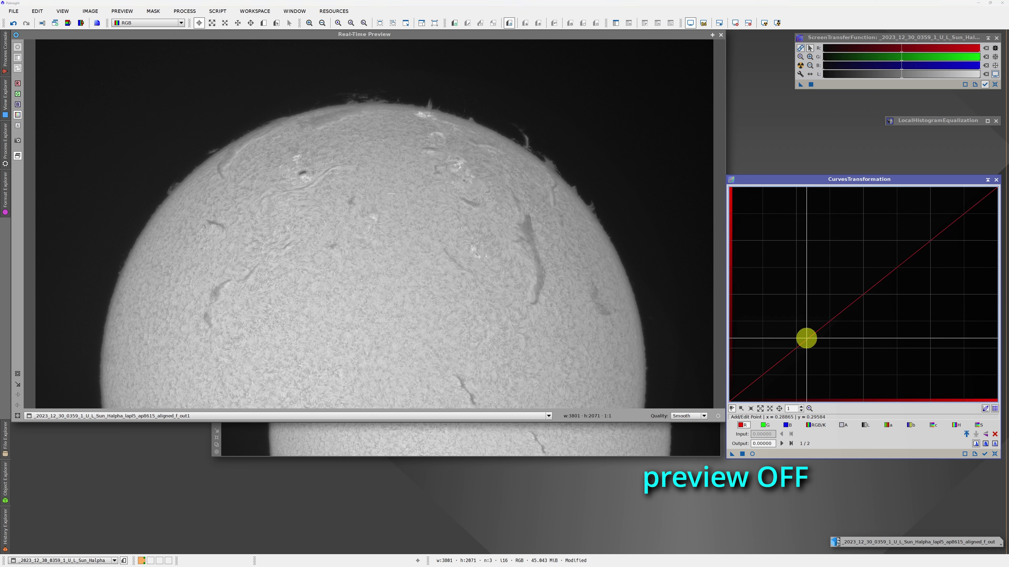
pyautogui.moveTo(806, 338); pyautogui.dragTo(782, 317)
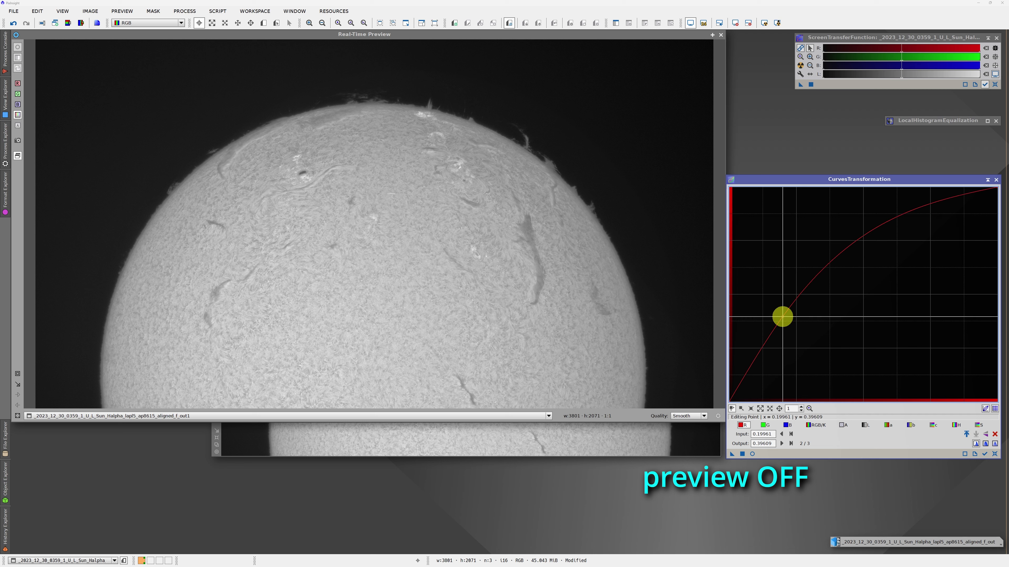
pyautogui.click(752, 455)
pyautogui.click(752, 455)
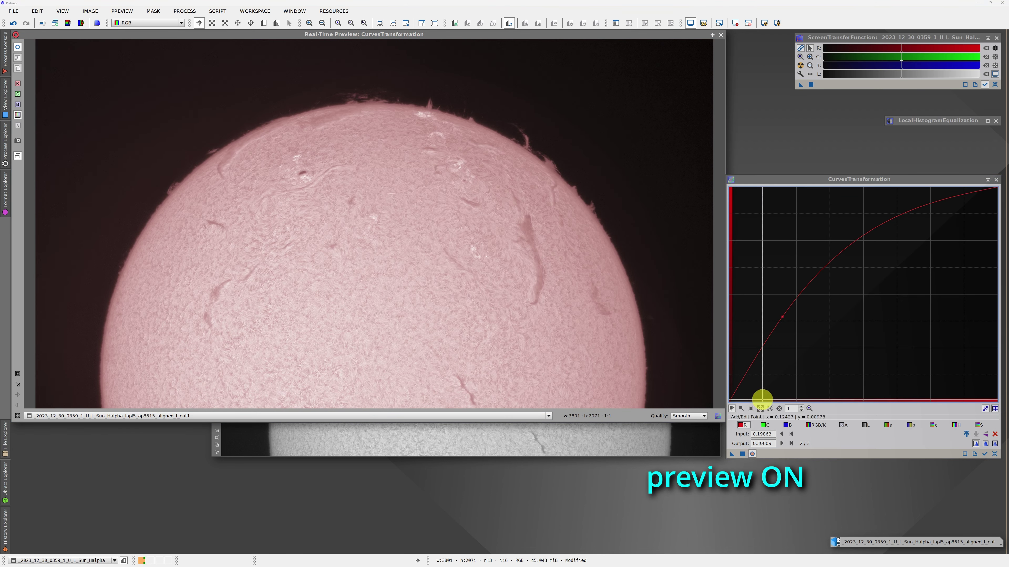
pyautogui.click(765, 425)
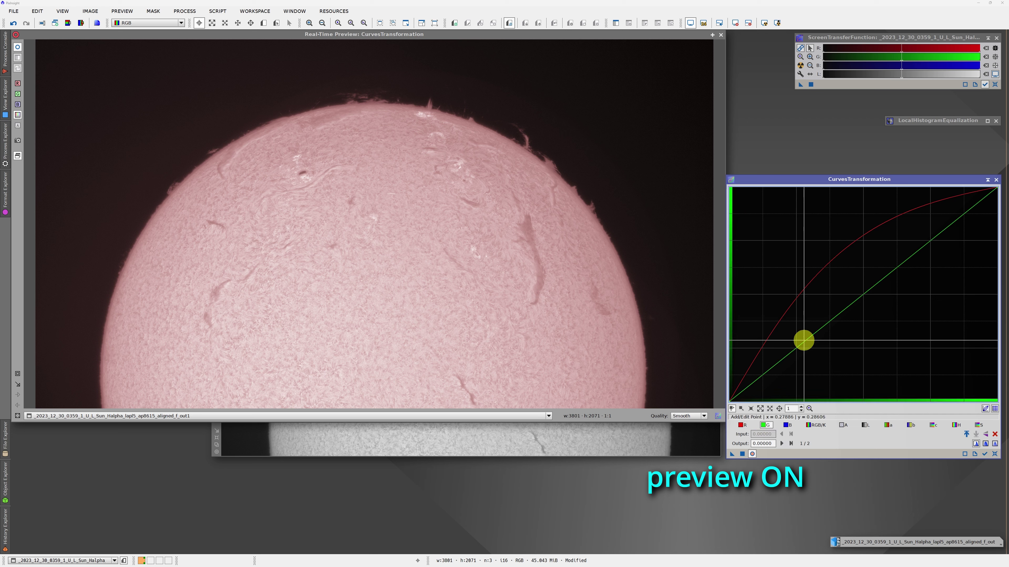
pyautogui.moveTo(804, 341); pyautogui.dragTo(844, 351)
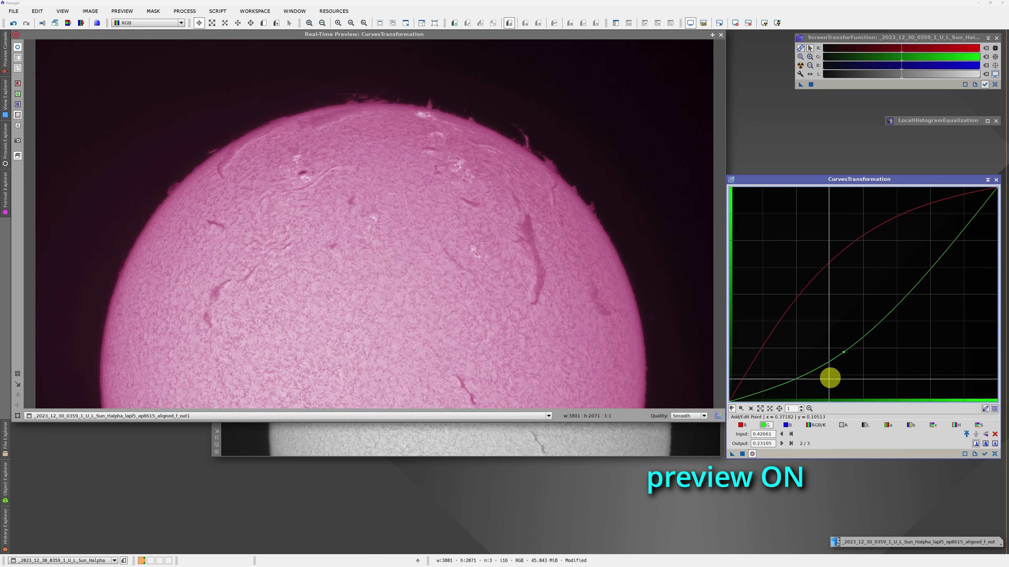
pyautogui.click(789, 424)
pyautogui.moveTo(815, 332); pyautogui.dragTo(901, 363)
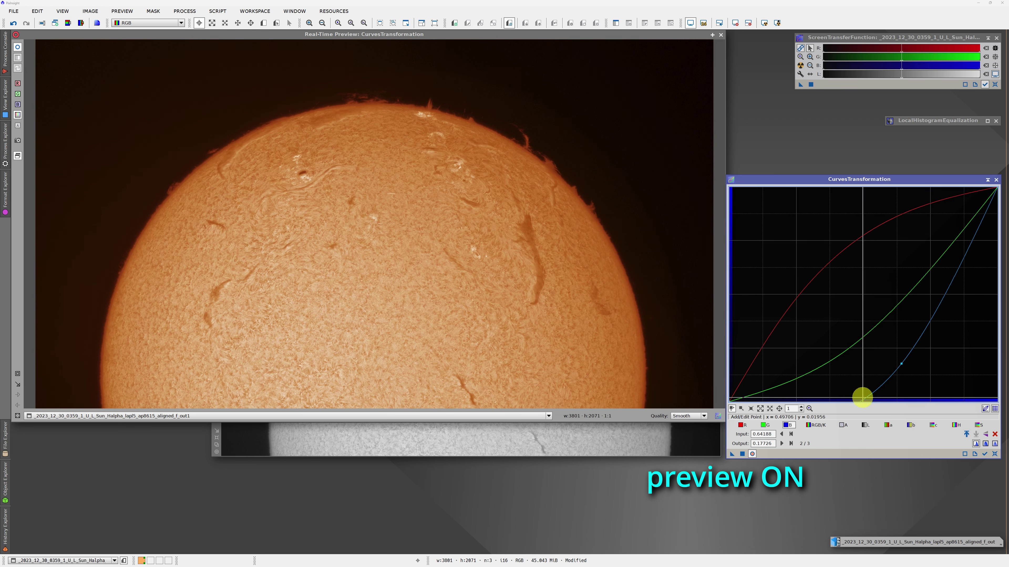
pyautogui.moveTo(861, 401); pyautogui.dragTo(831, 393)
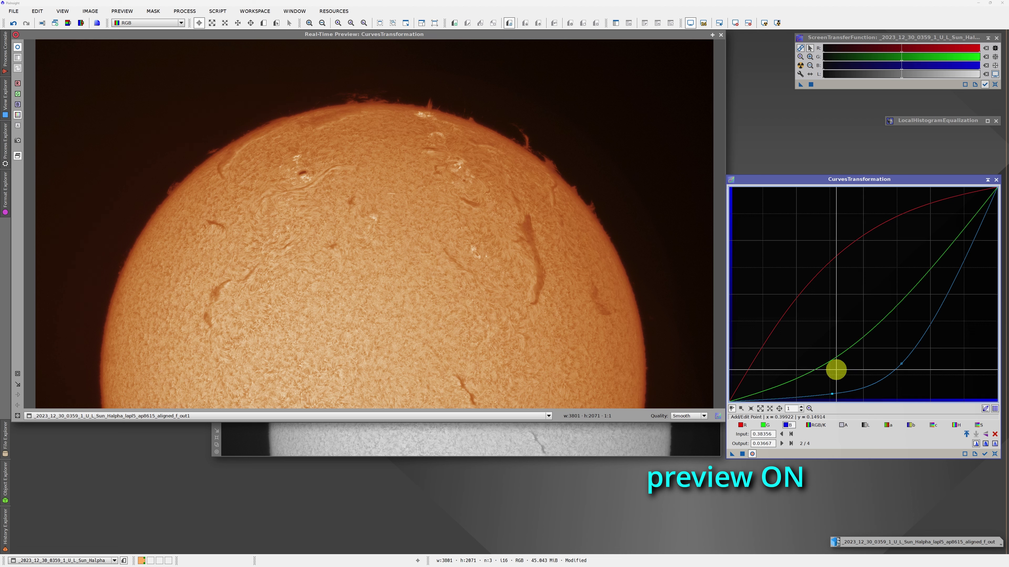
# - Refine the red curve with extra shadow and midtone points for an orange-gold tone
pyautogui.click(742, 423)
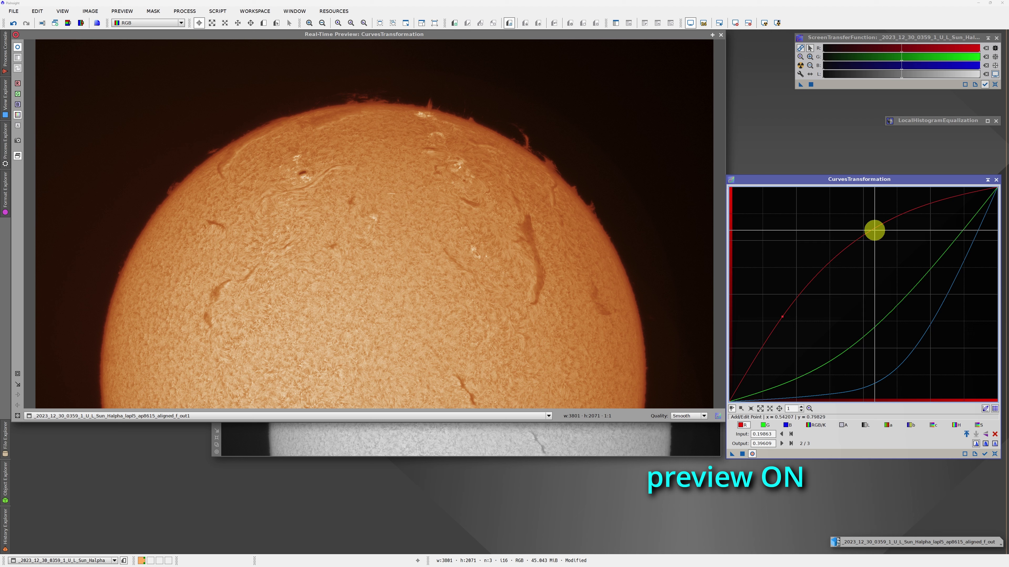
pyautogui.moveTo(874, 230); pyautogui.dragTo(885, 257)
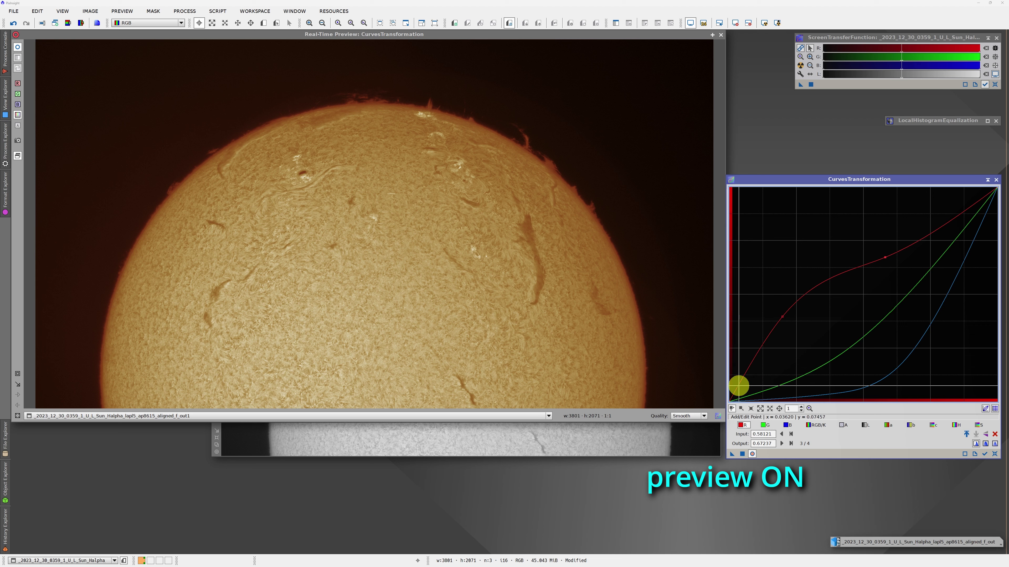
pyautogui.moveTo(739, 385); pyautogui.dragTo(746, 382)
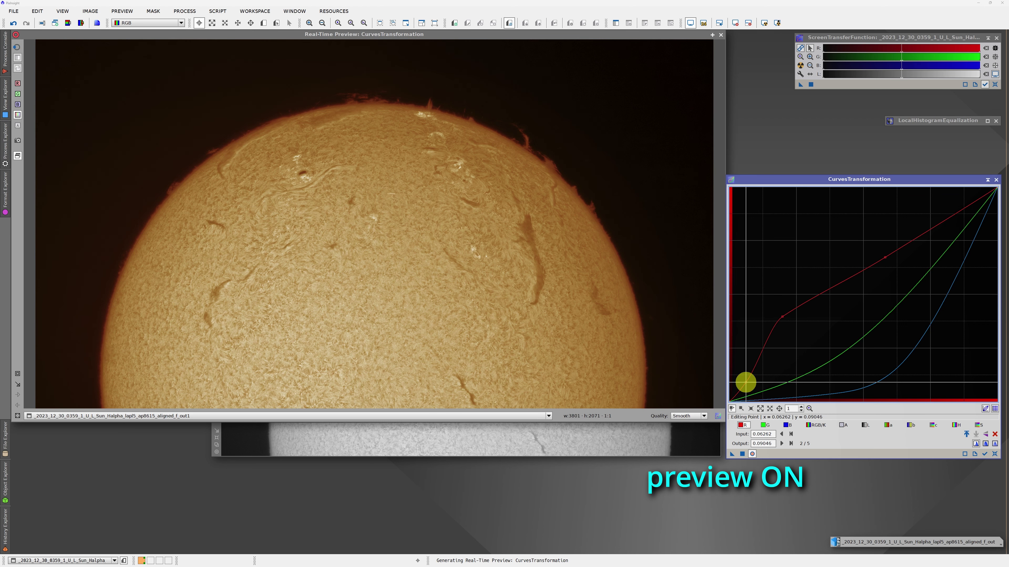
pyautogui.click(763, 349)
pyautogui.moveTo(762, 349); pyautogui.dragTo(758, 349)
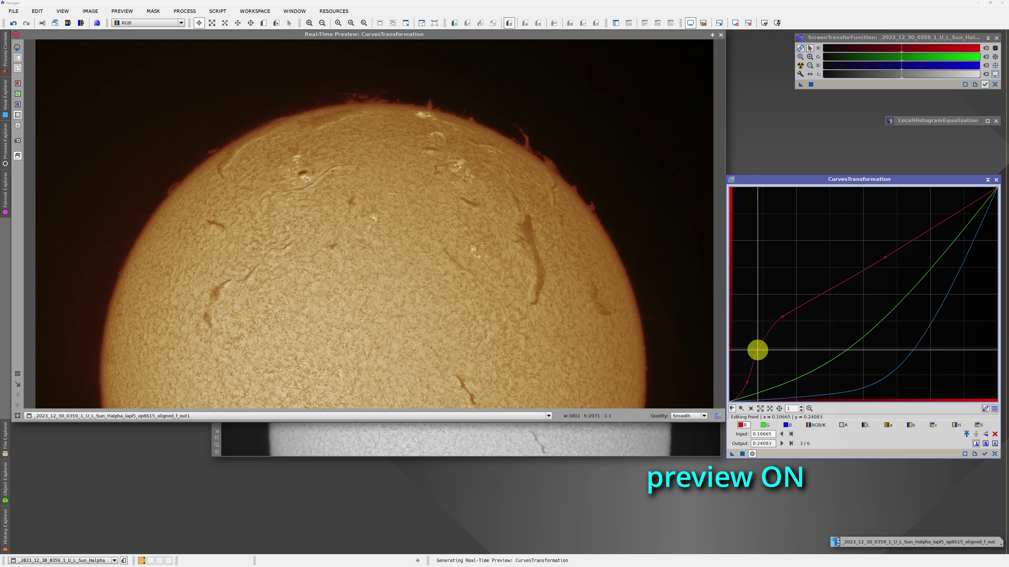
pyautogui.click(766, 328)
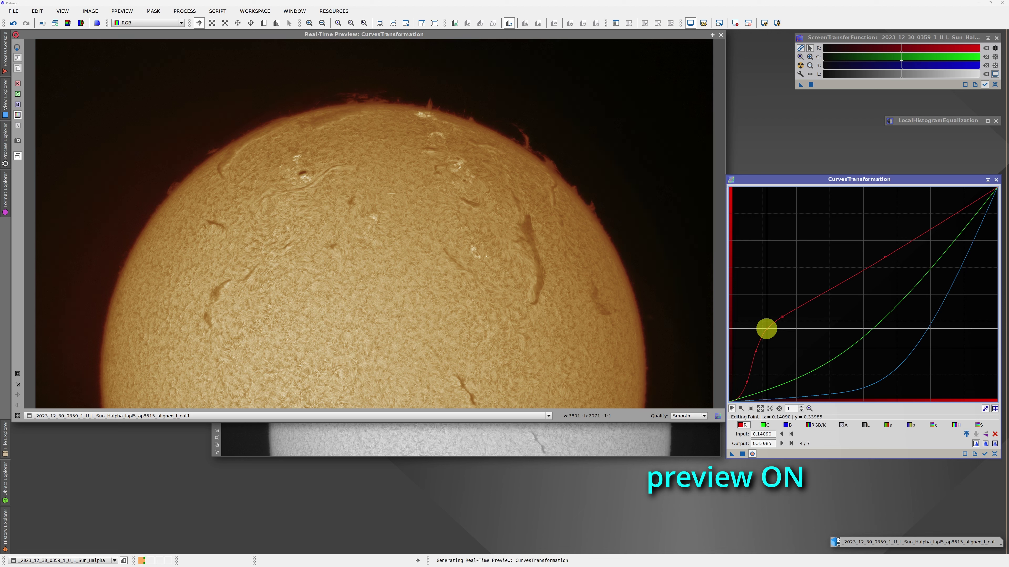
pyautogui.moveTo(783, 314)
pyautogui.mouseDown()
pyautogui.moveTo(794, 290)
pyautogui.moveTo(770, 312)
pyautogui.mouseUp()
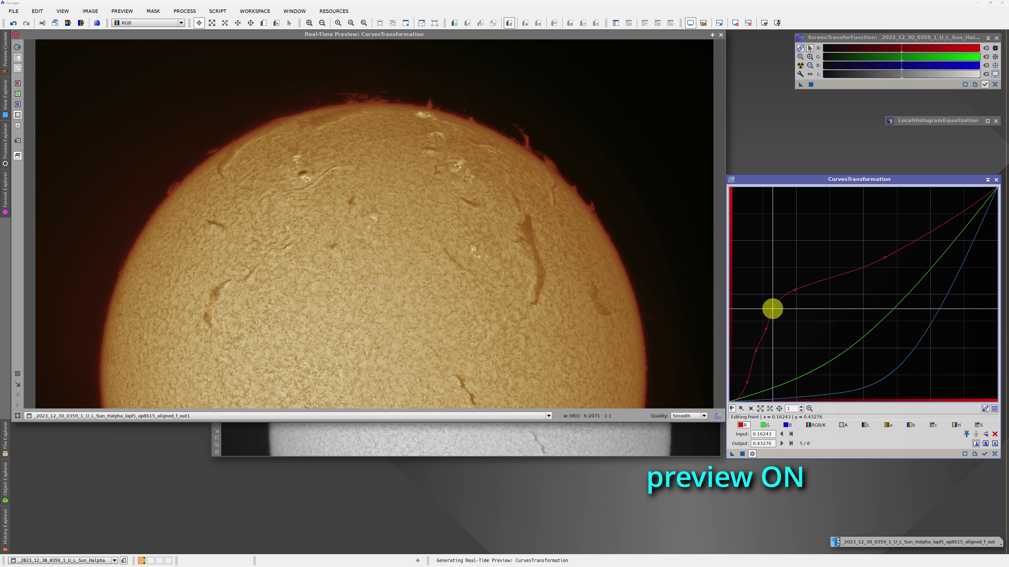
pyautogui.moveTo(756, 350)
pyautogui.mouseDown()
pyautogui.moveTo(764, 354)
pyautogui.moveTo(781, 300)
pyautogui.moveTo(814, 274)
pyautogui.mouseUp()
pyautogui.click(765, 329)
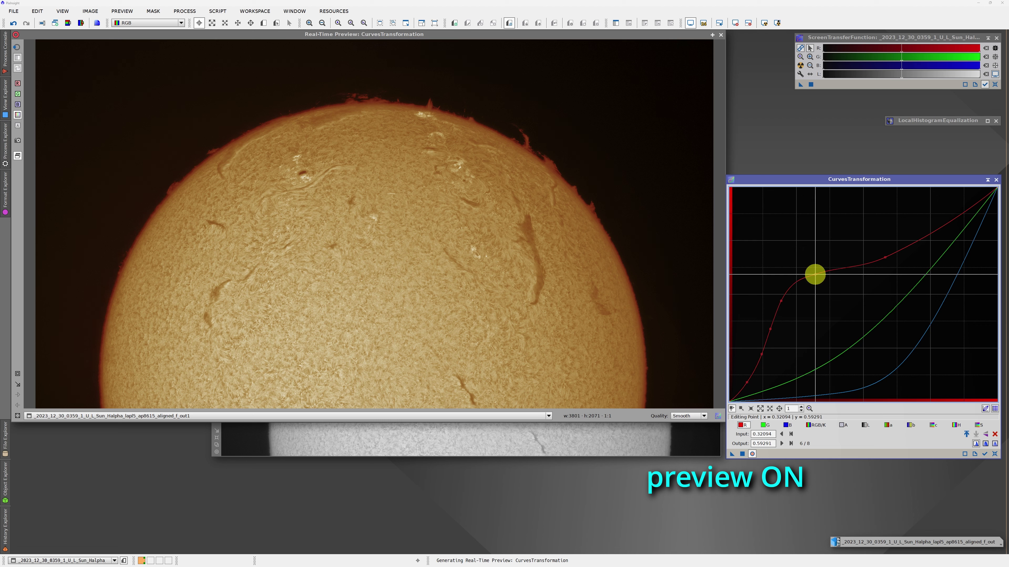
pyautogui.moveTo(770, 330); pyautogui.dragTo(789, 302)
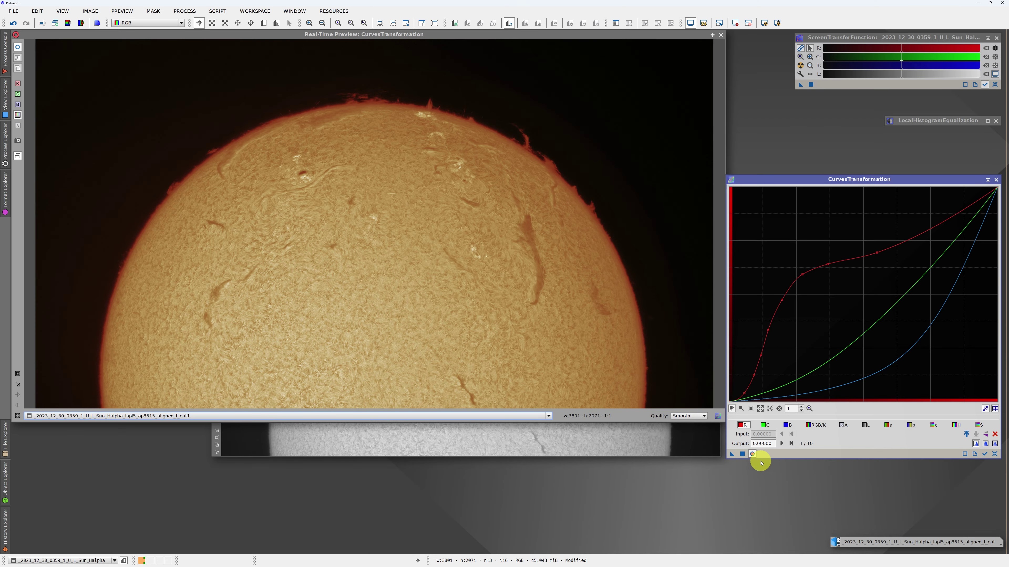
pyautogui.click(752, 455)
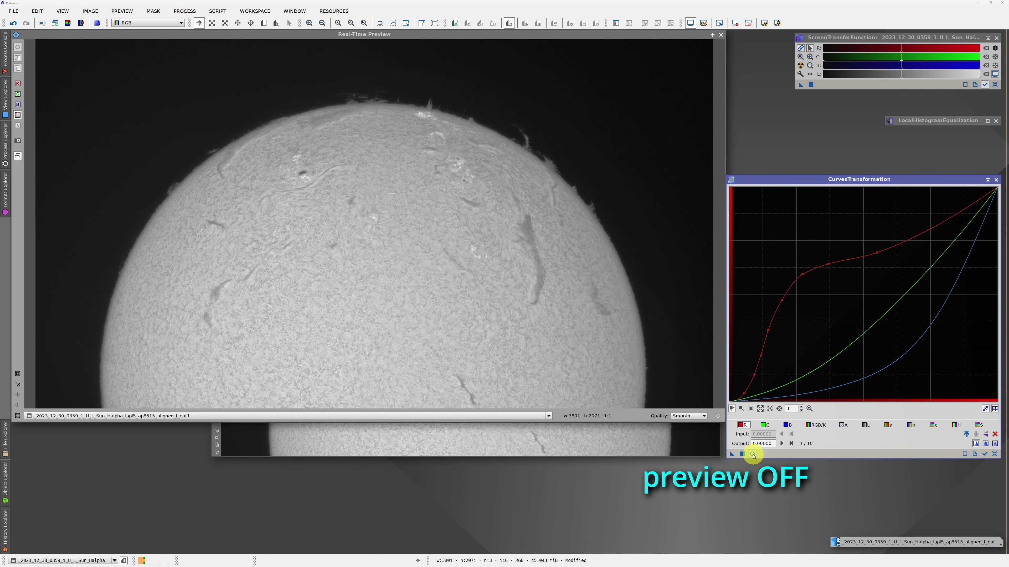
# - Apply the orange colour curves and mirror the solar image horizontally, closing console and preview
pyautogui.moveTo(732, 454); pyautogui.dragTo(659, 444)
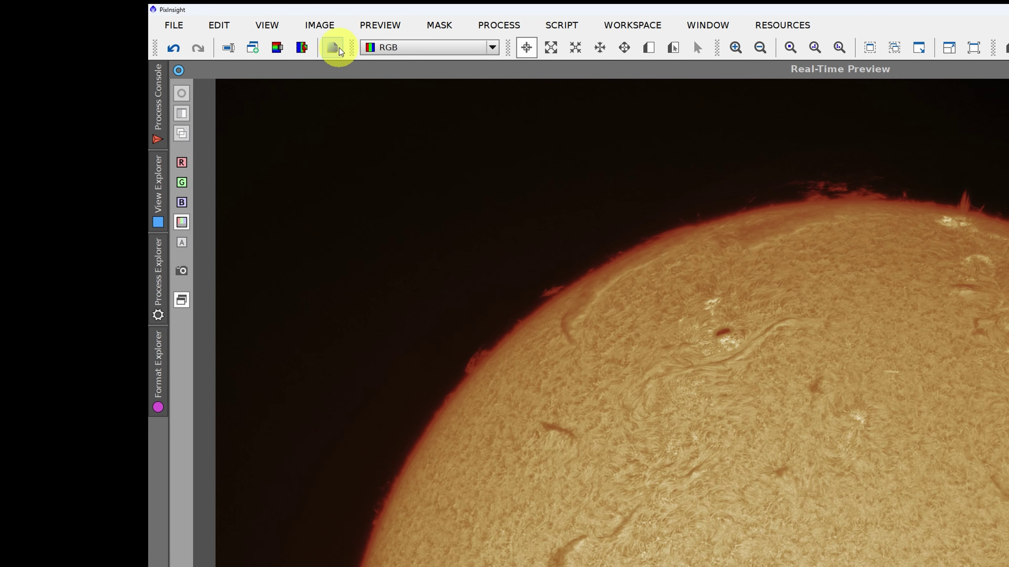
pyautogui.click(321, 26)
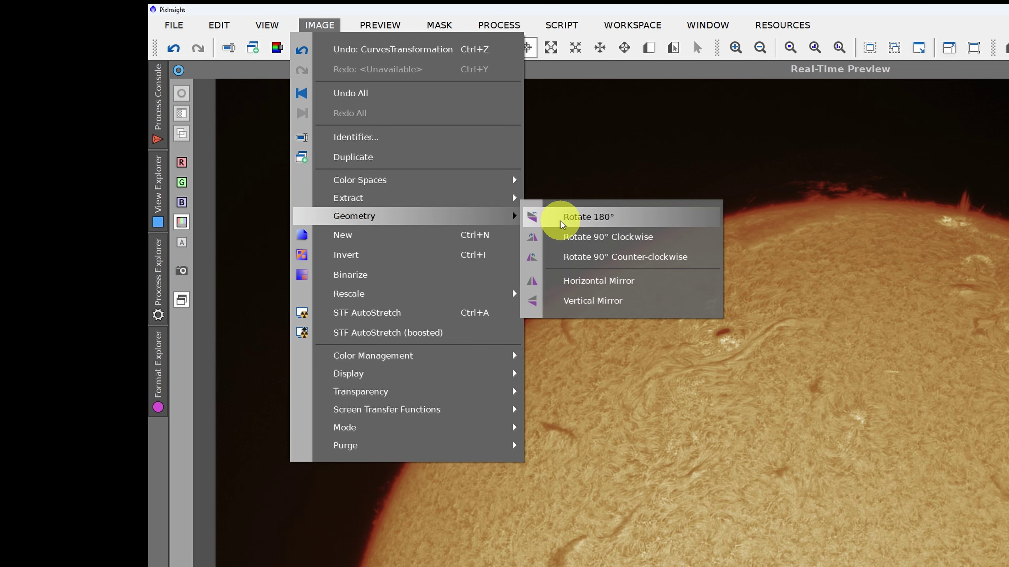
pyautogui.moveTo(354, 216)
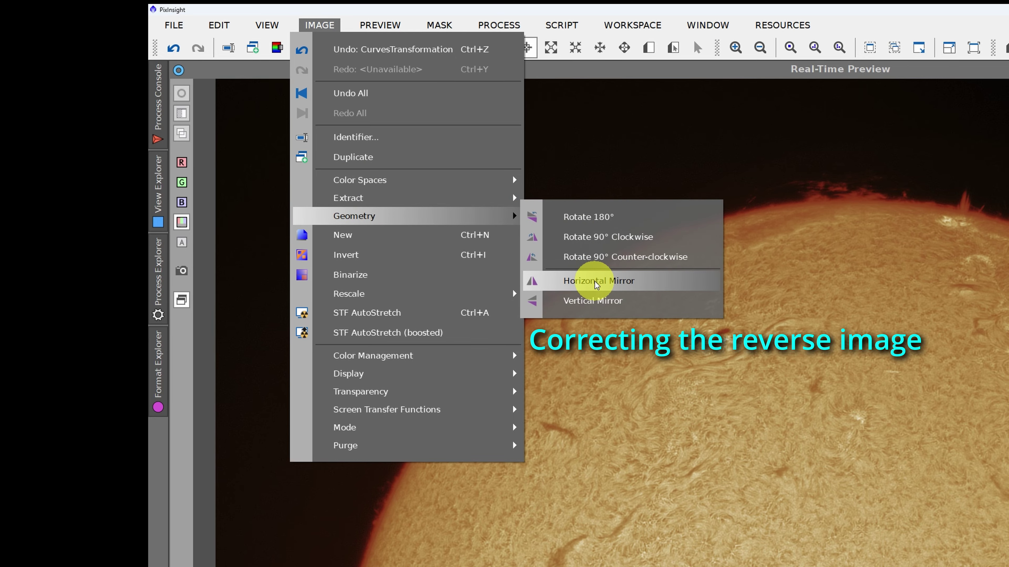
pyautogui.click(595, 284)
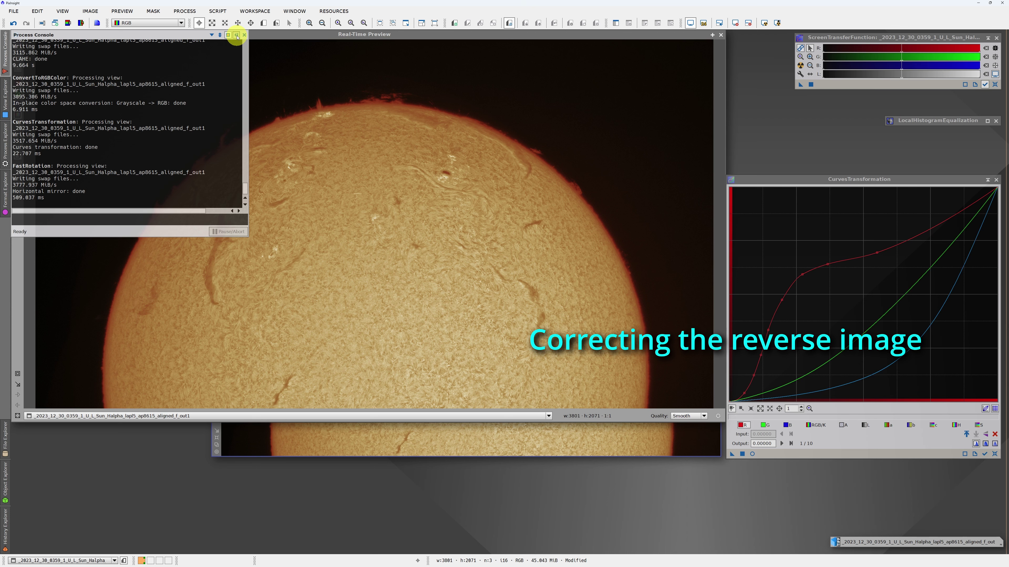
pyautogui.click(237, 35)
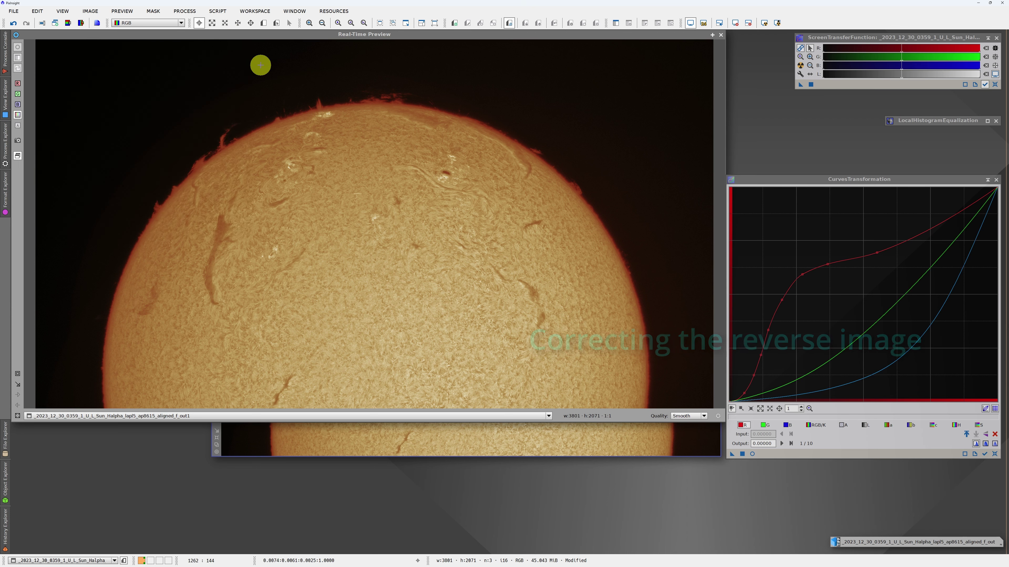
pyautogui.click(987, 180)
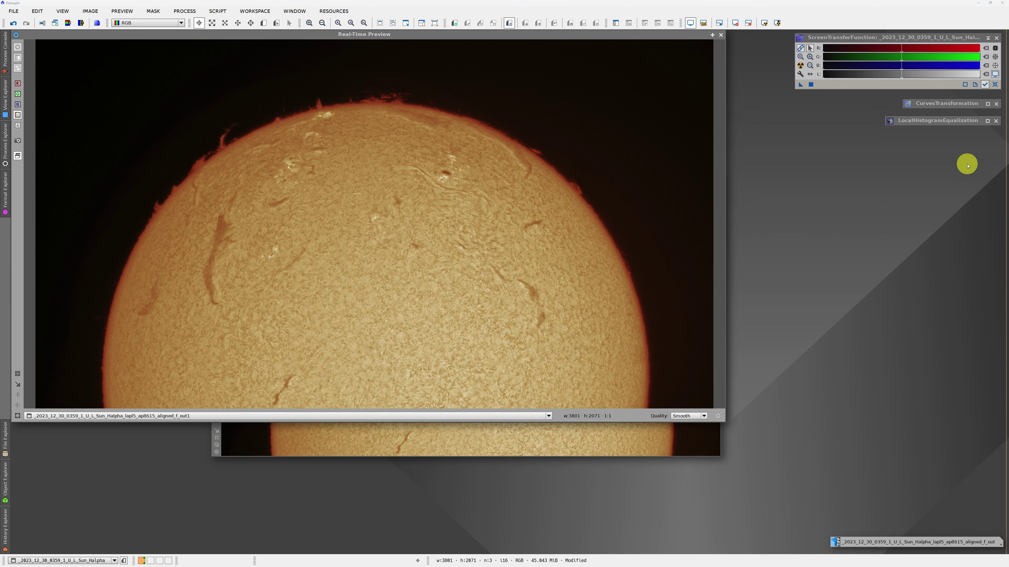
pyautogui.click(721, 35)
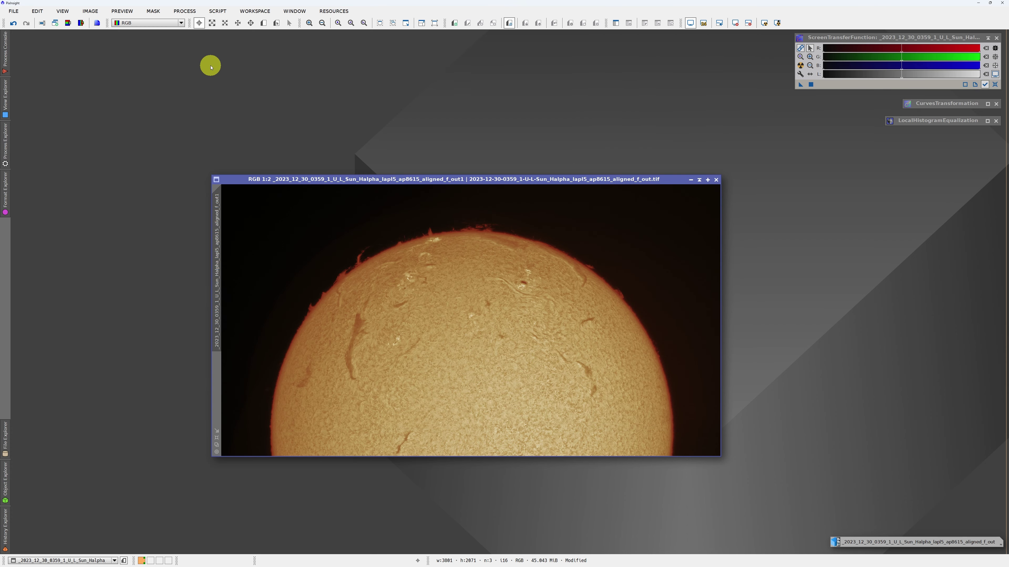
# - Create a new ProcessContainer and add the first CurvesTransformation step from History Explorer
pyautogui.click(185, 11)
pyautogui.moveTo(79, 250)
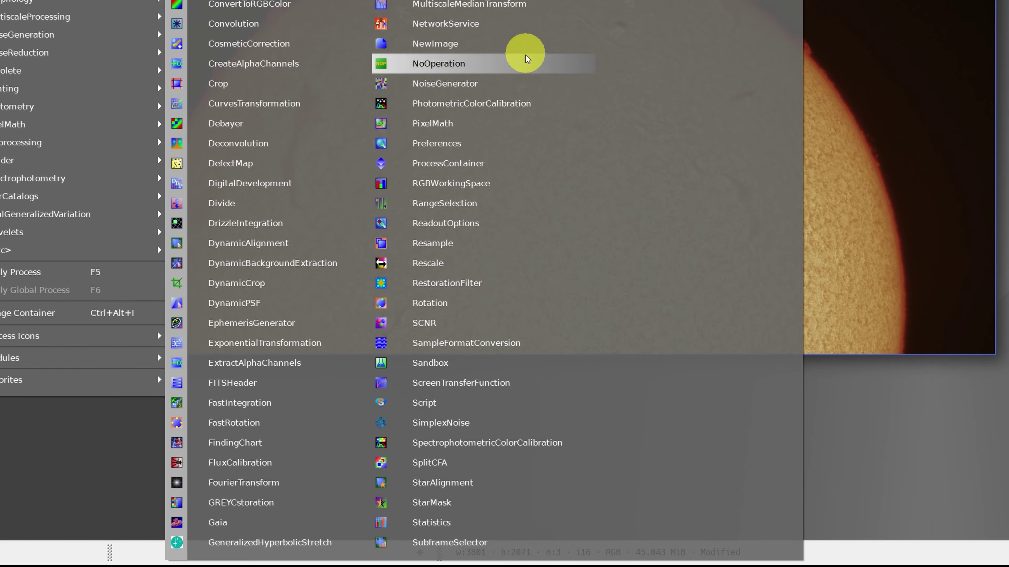
pyautogui.click(515, 167)
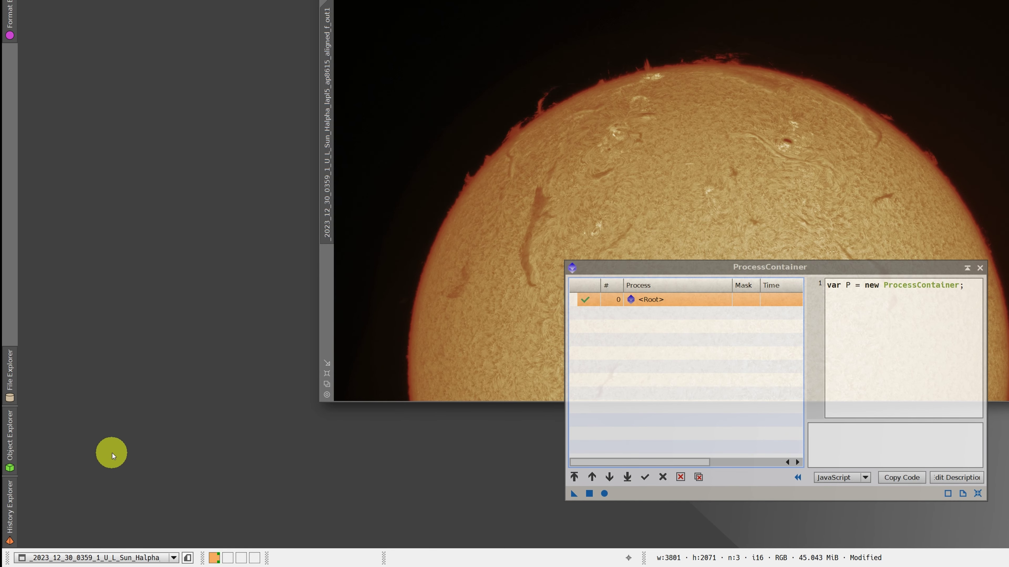
pyautogui.click(19, 512)
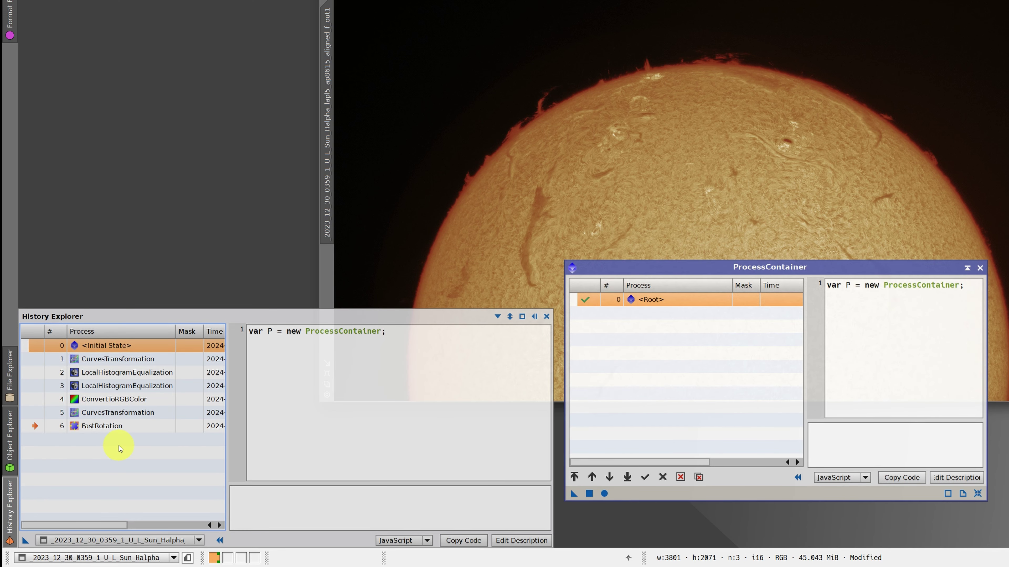
pyautogui.click(120, 363)
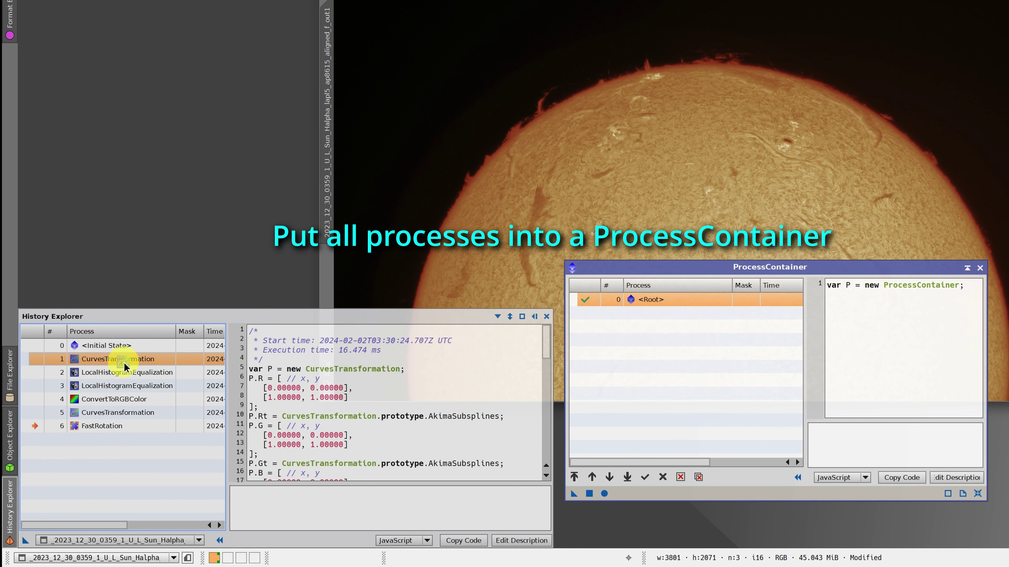
pyautogui.moveTo(120, 363); pyautogui.dragTo(622, 363)
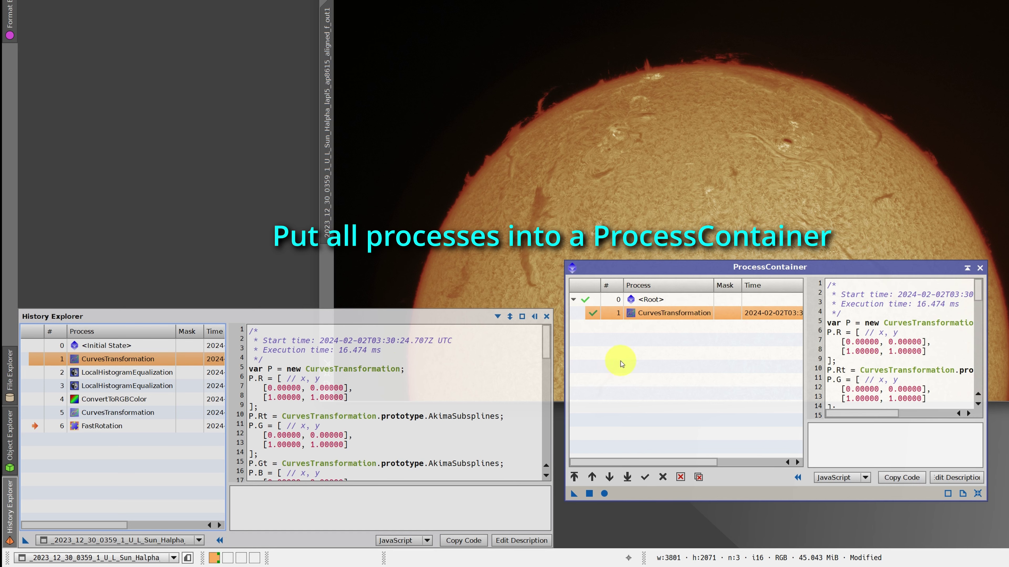
# - Add both LocalHistogramEqualization passes, ConvertToRGBColor, the second curves and FastRotation to the container
pyautogui.moveTo(101, 372)
pyautogui.mouseDown()
pyautogui.moveTo(623, 308)
pyautogui.moveTo(636, 354)
pyautogui.mouseUp()
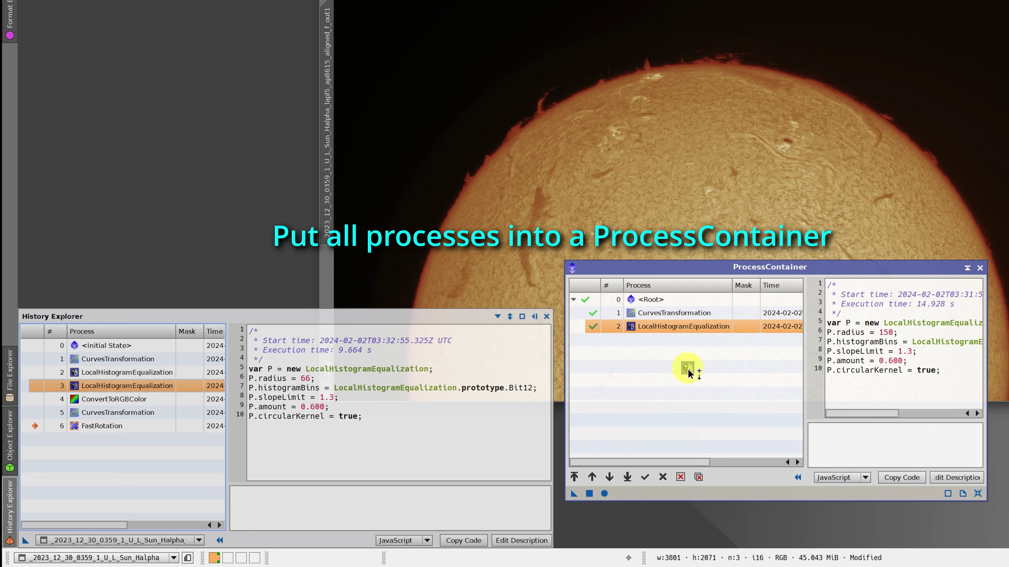
pyautogui.moveTo(80, 394); pyautogui.dragTo(679, 372)
pyautogui.click(92, 402)
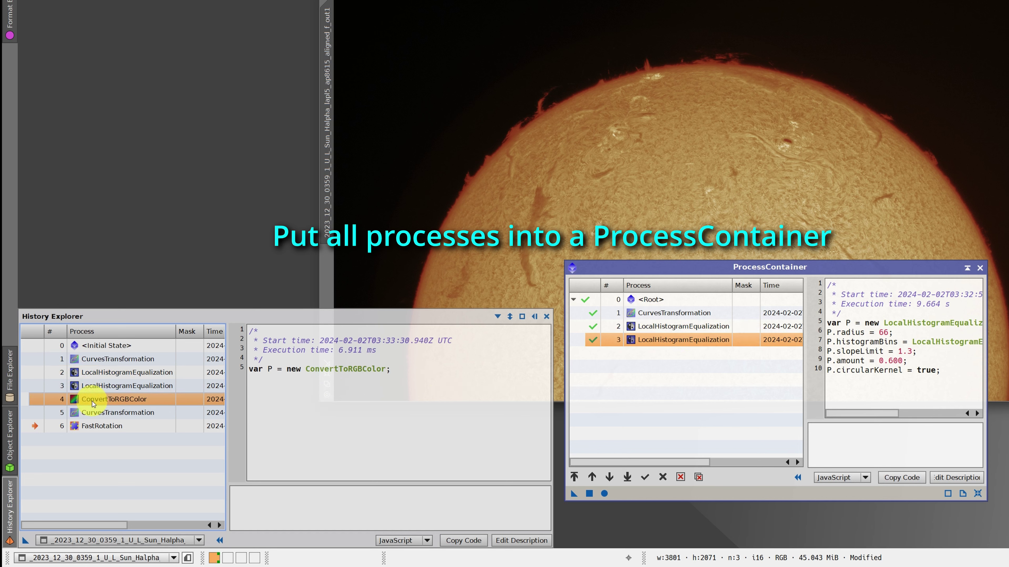
pyautogui.moveTo(92, 403); pyautogui.dragTo(671, 377)
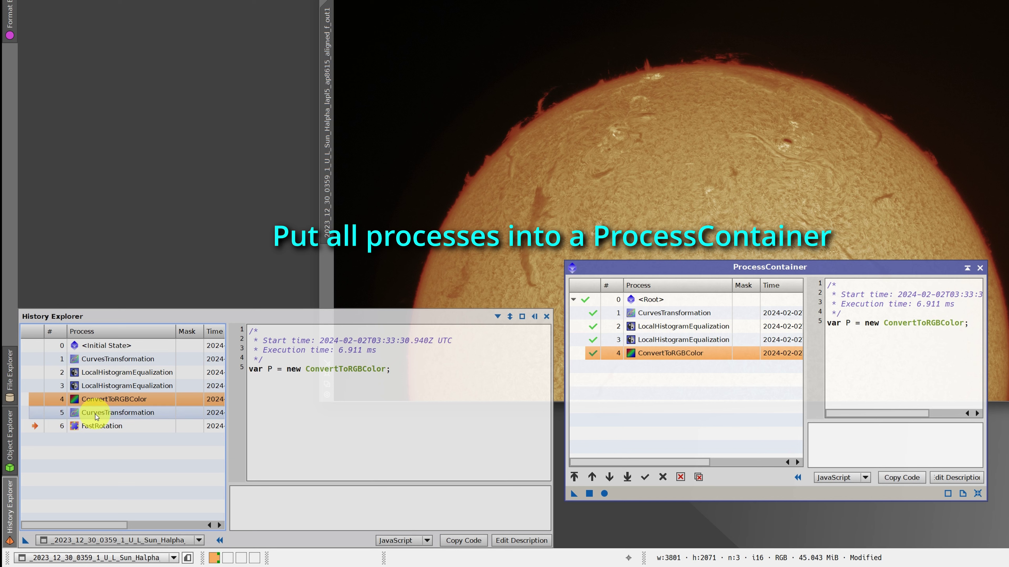
pyautogui.moveTo(96, 415); pyautogui.dragTo(653, 393)
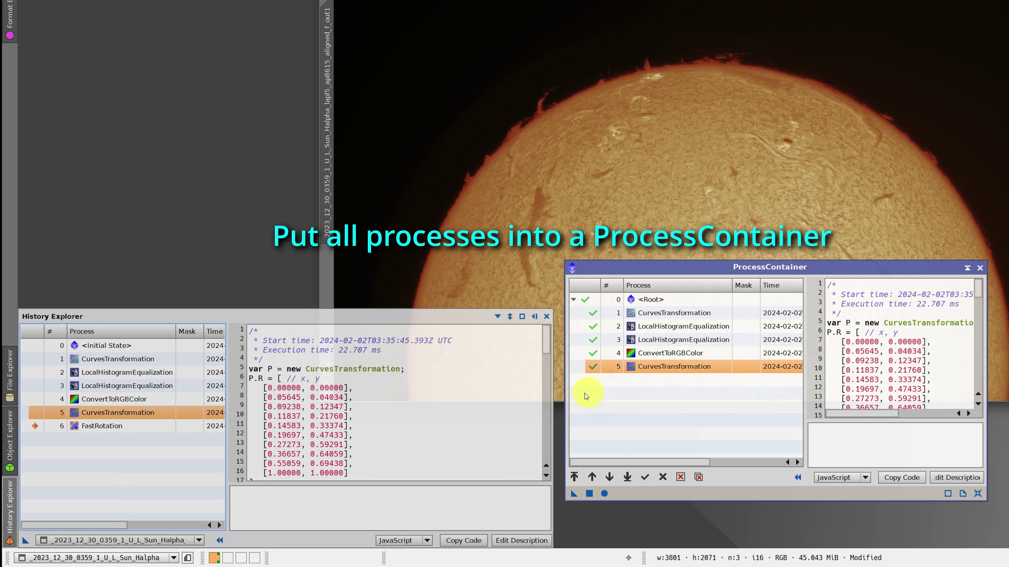
pyautogui.click(108, 433)
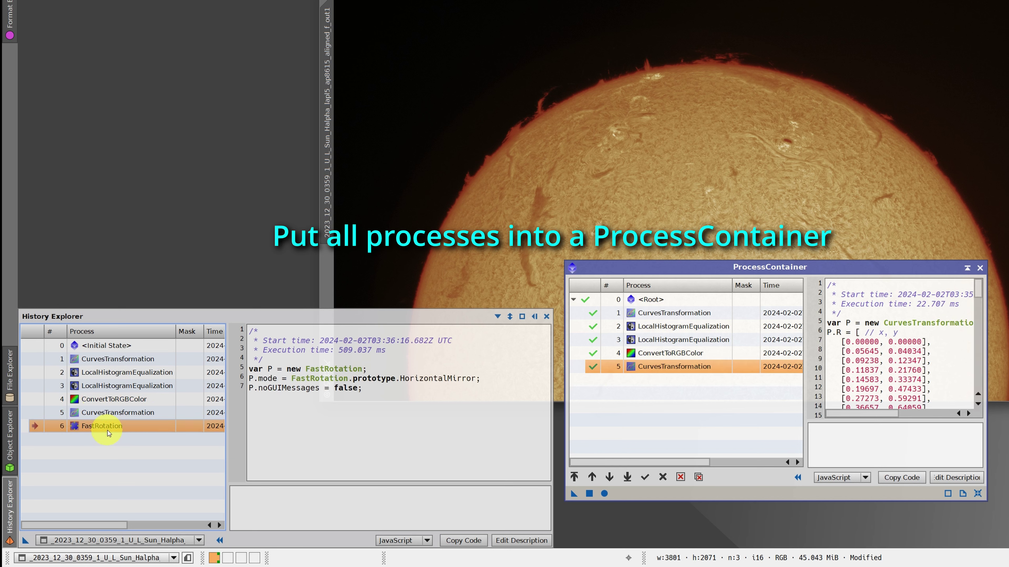
pyautogui.moveTo(108, 432); pyautogui.dragTo(653, 400)
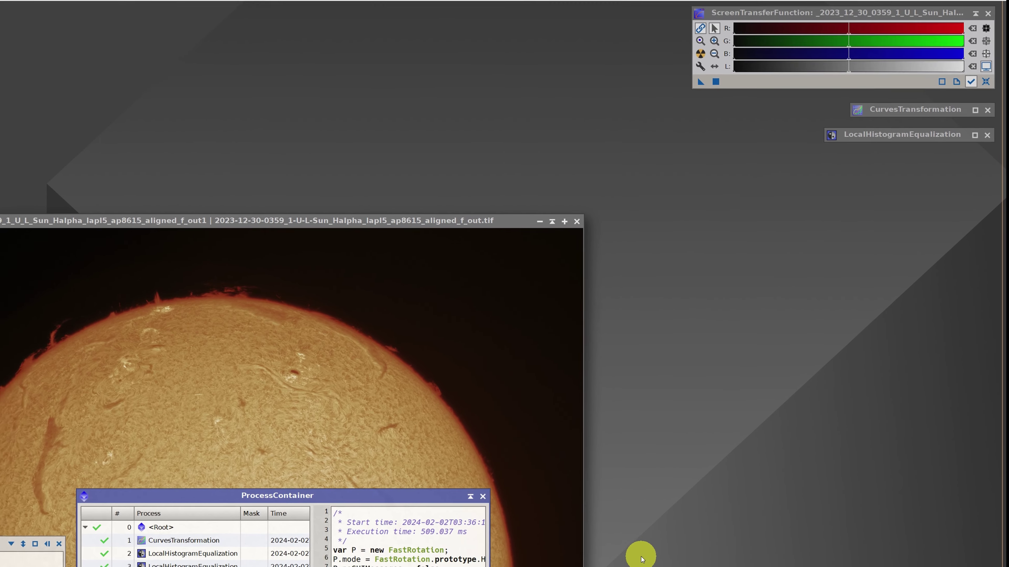
# - Create a new PixInsight ImageContainer holding all 540 sharpened TIFs from 3 sharpen imppg
pyautogui.rightClick(641, 559)
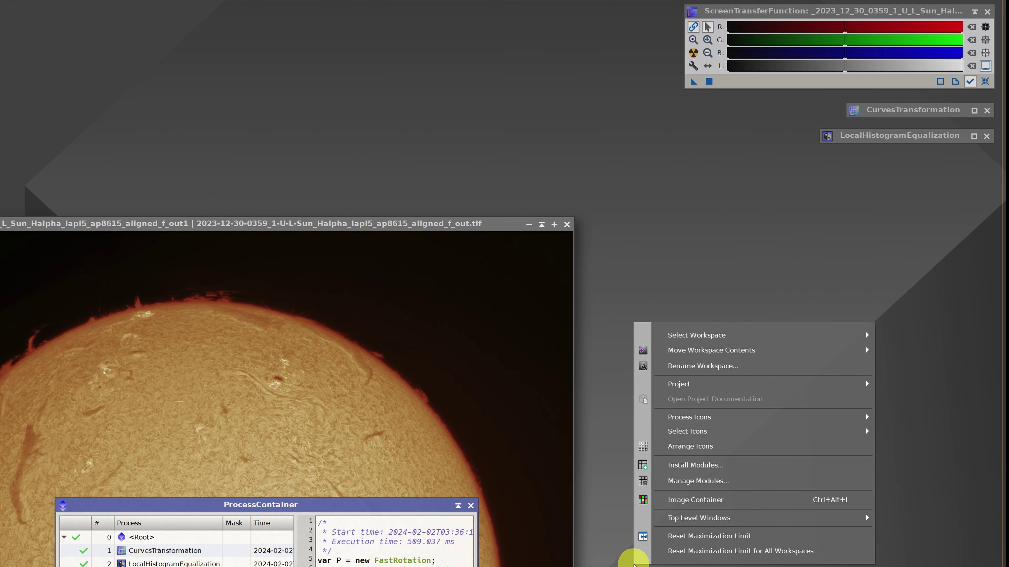
pyautogui.click(682, 501)
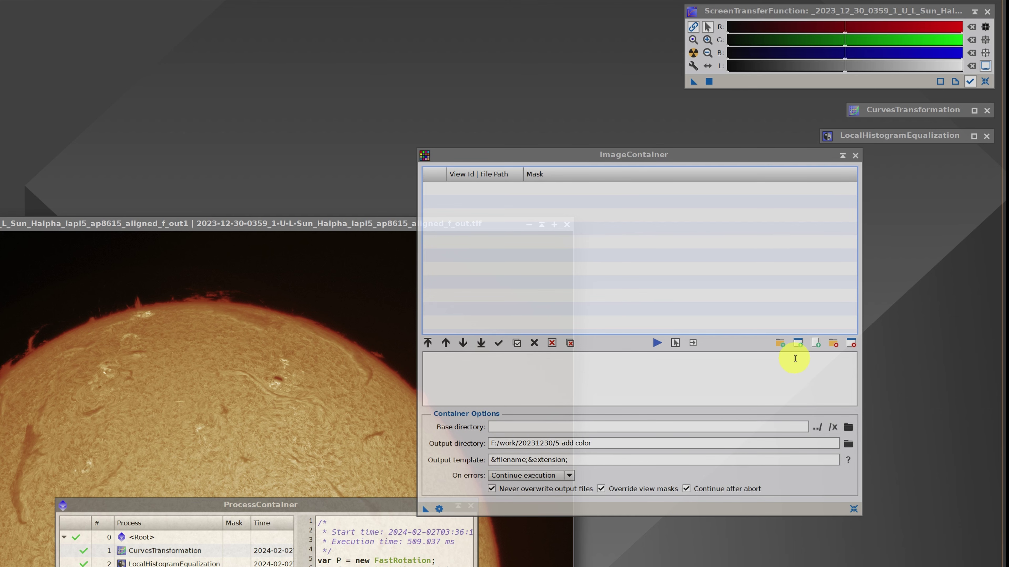
pyautogui.click(781, 344)
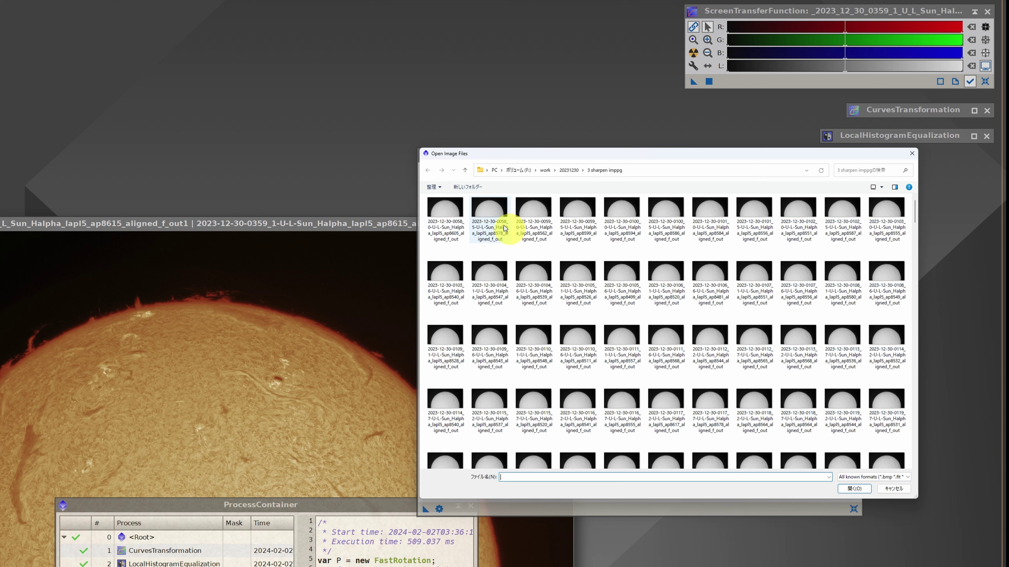
pyautogui.click(448, 210)
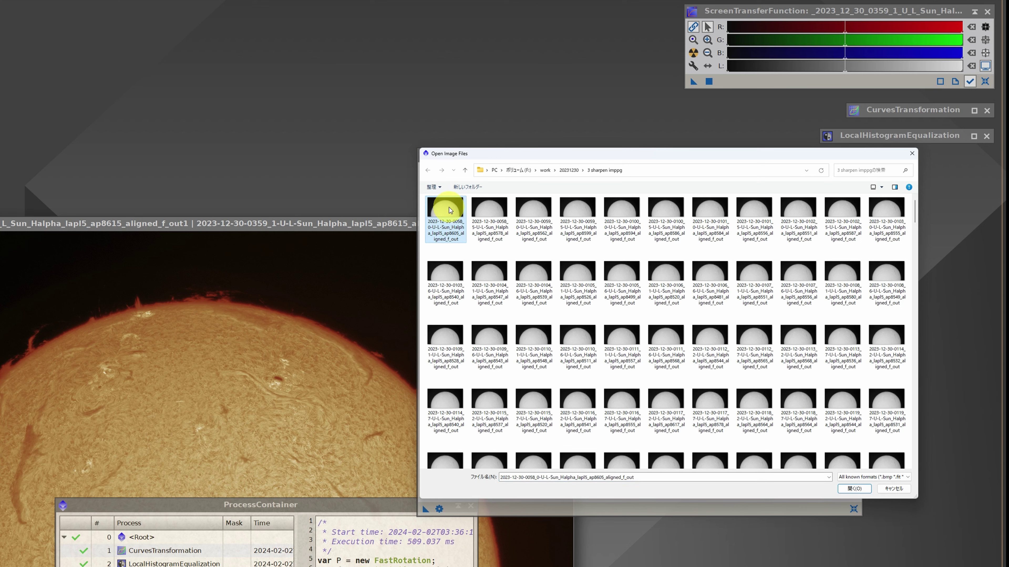
pyautogui.hotkey('ctrl', 'a')
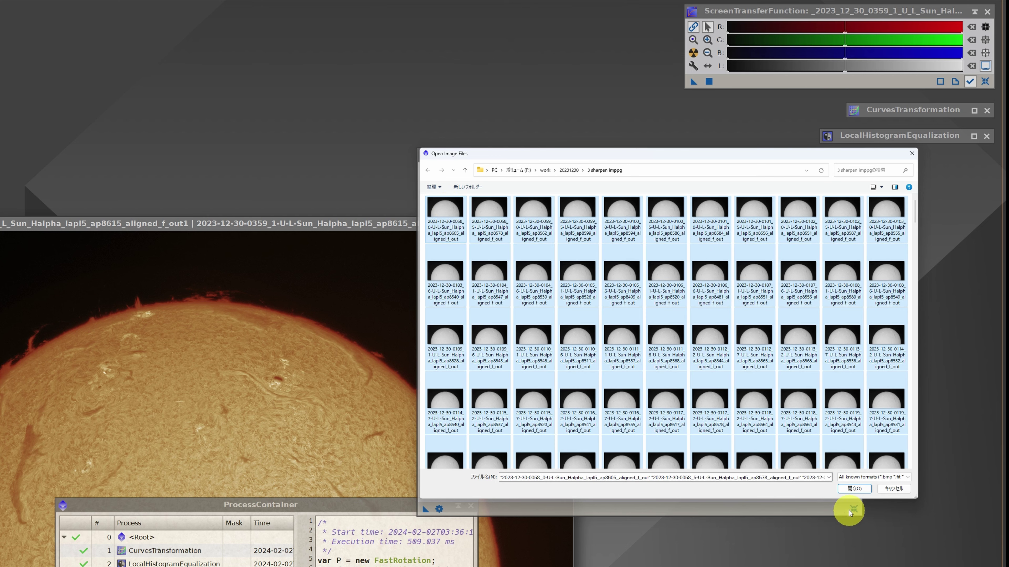
pyautogui.click(851, 487)
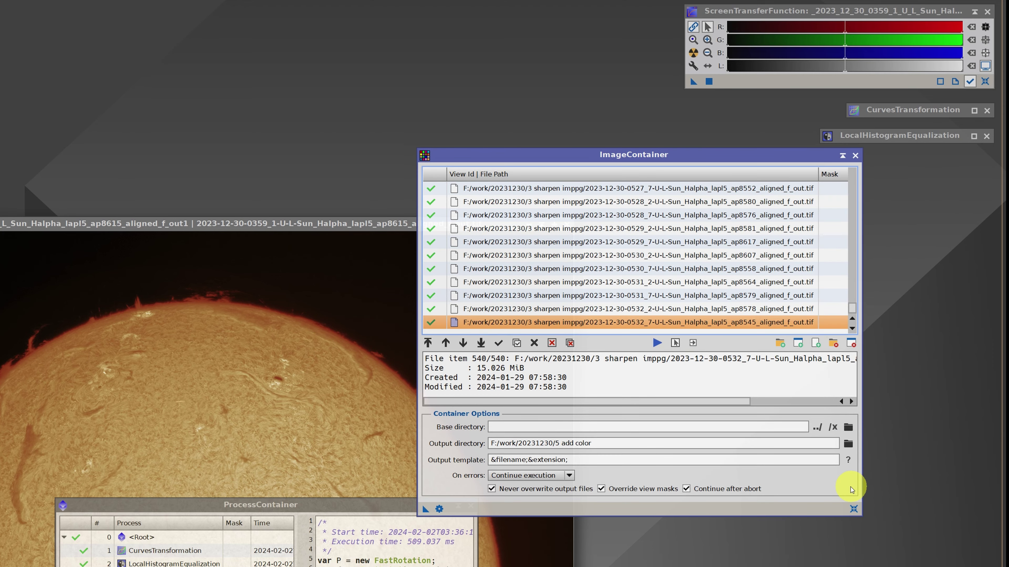
# - Set the ImageContainer output directory to the 4 CT-LHE-LHE-CT folder
pyautogui.click(847, 443)
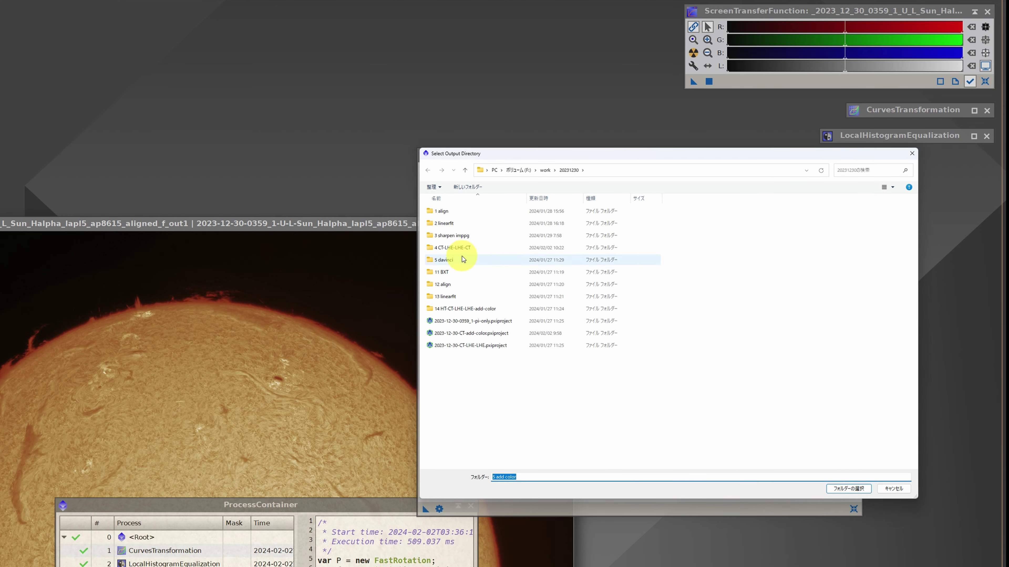
pyautogui.click(460, 248)
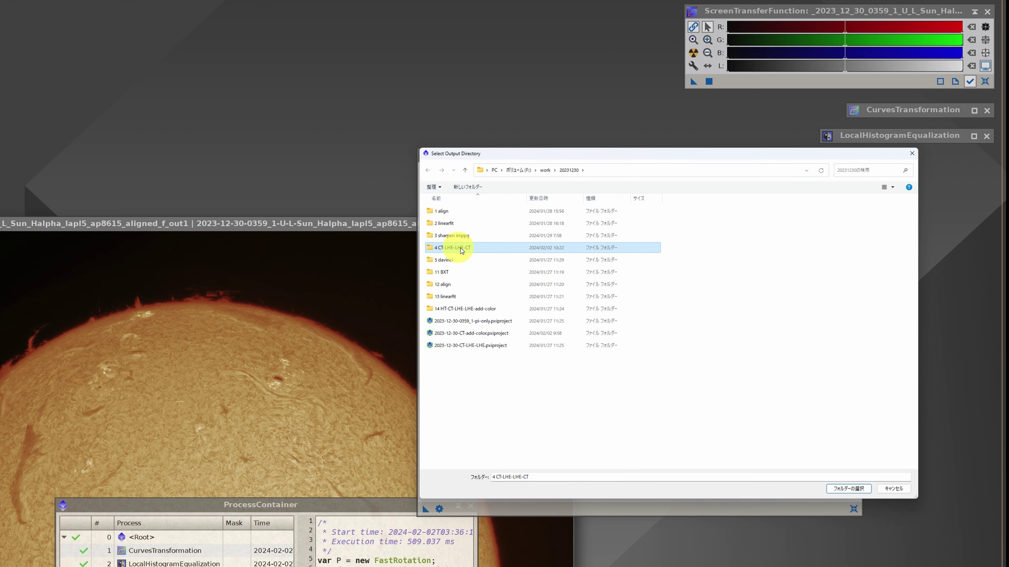
pyautogui.click(847, 488)
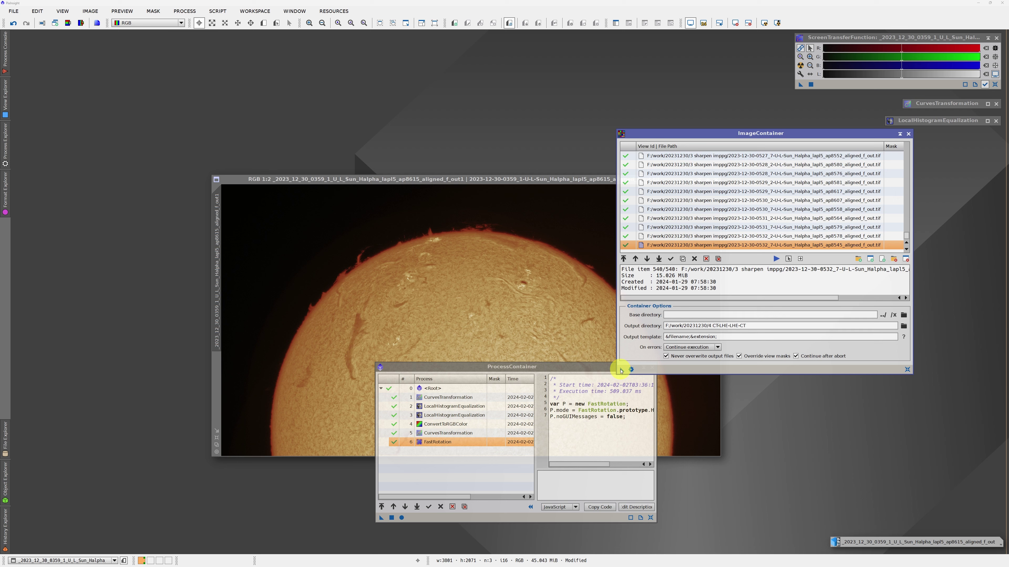
# - Save the ImageContainer as ImageContainer01 and batch-run the ProcessContainer chain on it
pyautogui.moveTo(426, 515)
pyautogui.mouseDown()
pyautogui.moveTo(493, 443)
pyautogui.moveTo(283, 516)
pyautogui.mouseUp()
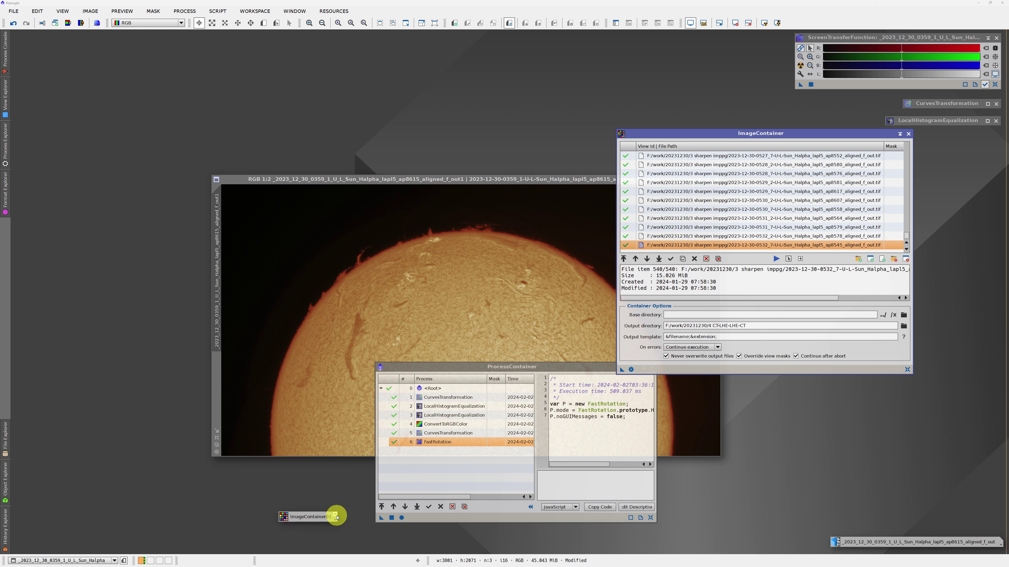
pyautogui.moveTo(381, 518); pyautogui.dragTo(320, 521)
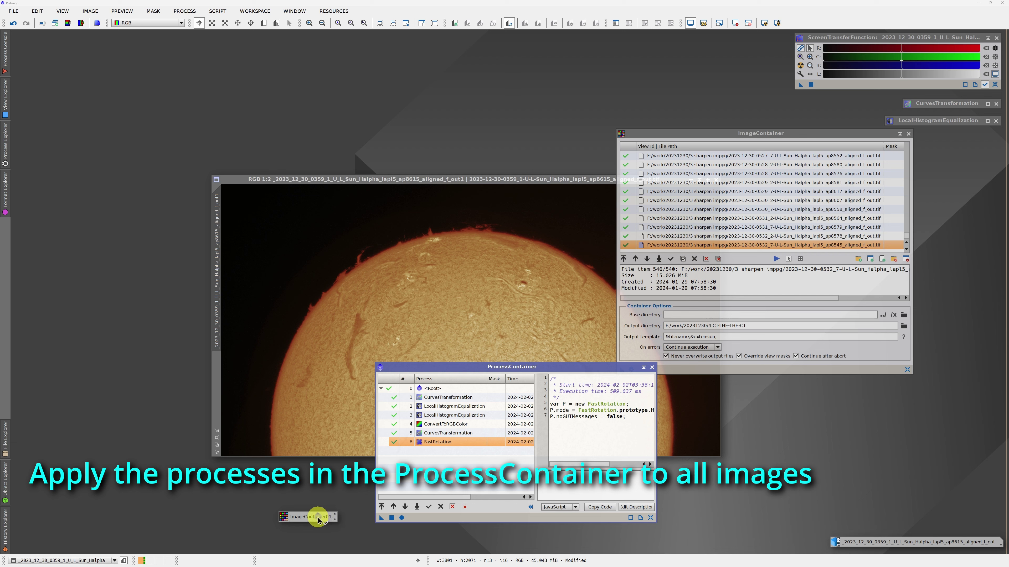
pyautogui.moveTo(319, 520); pyautogui.dragTo(319, 521)
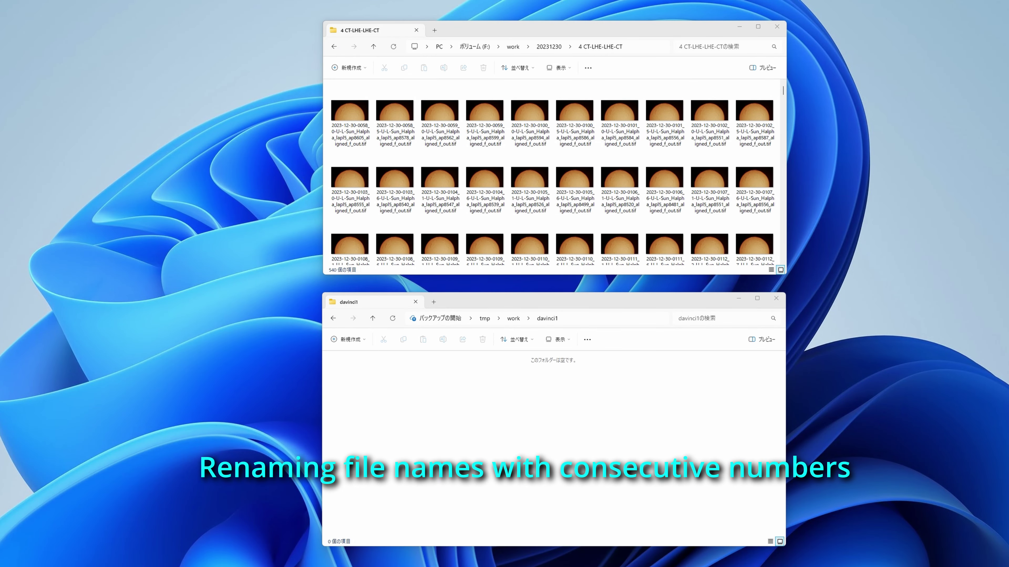
# - Copy all 540 TIFs from 4 CT-LHE-LHE-CT into davinci1 using the standard Explorer copy
pyautogui.click(351, 111)
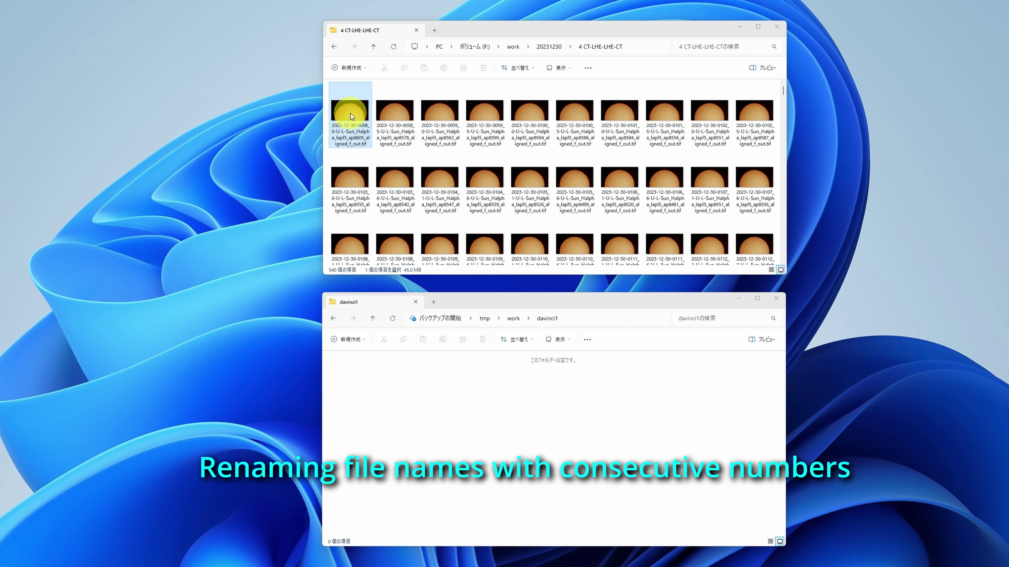
pyautogui.hotkey('ctrl', 'a')
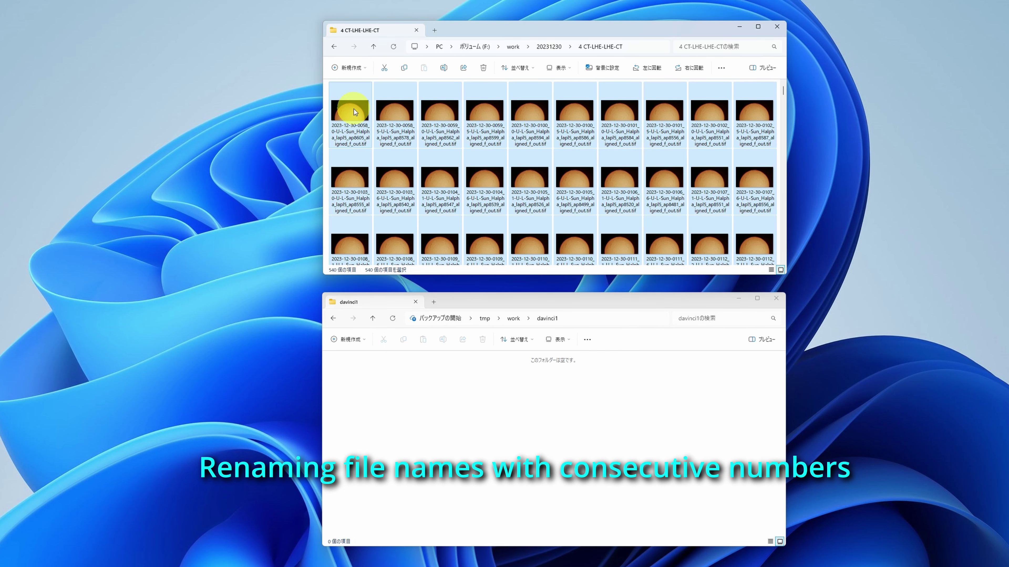
pyautogui.moveTo(354, 108); pyautogui.dragTo(380, 406)
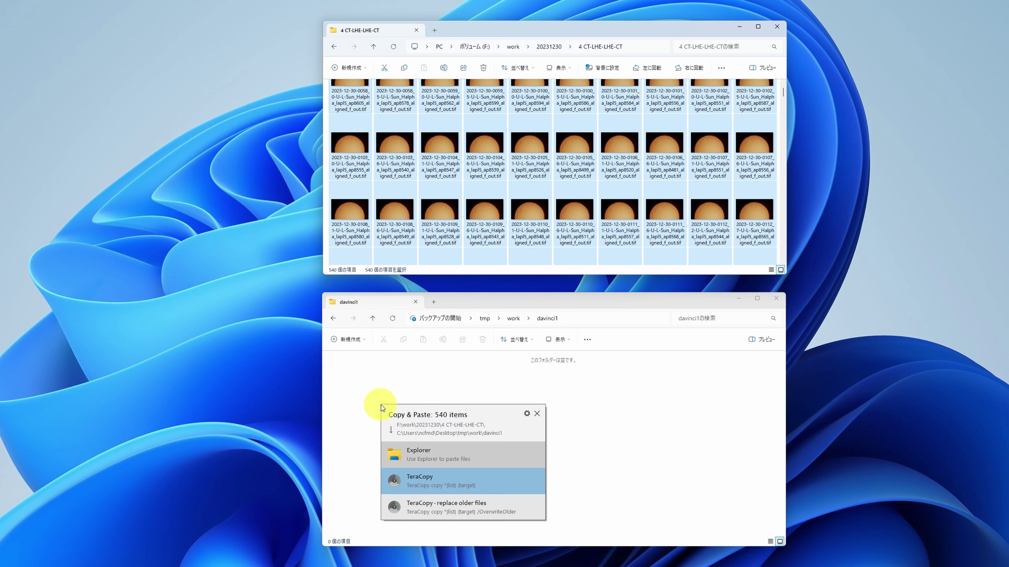
pyautogui.click(424, 455)
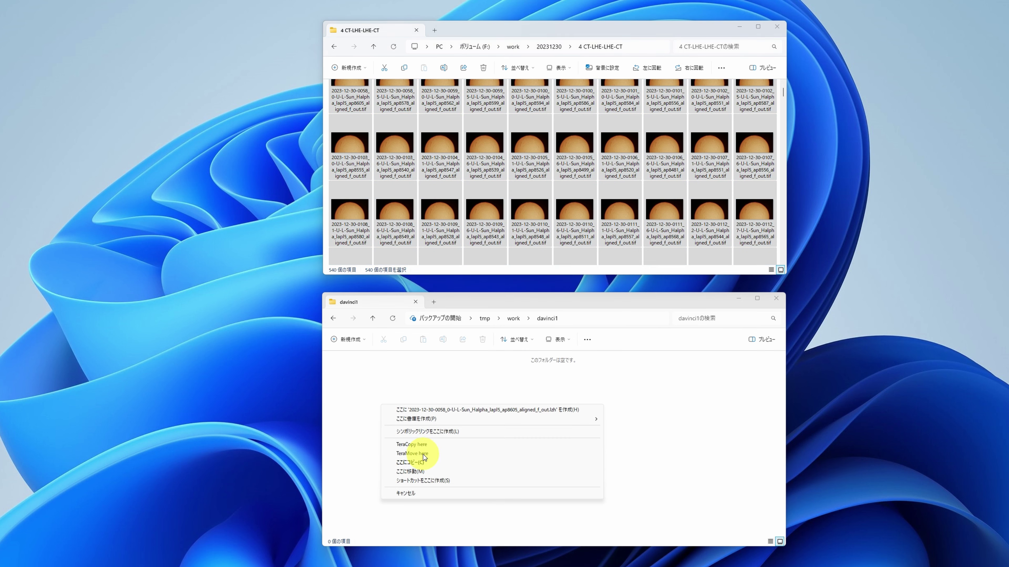
pyautogui.click(407, 464)
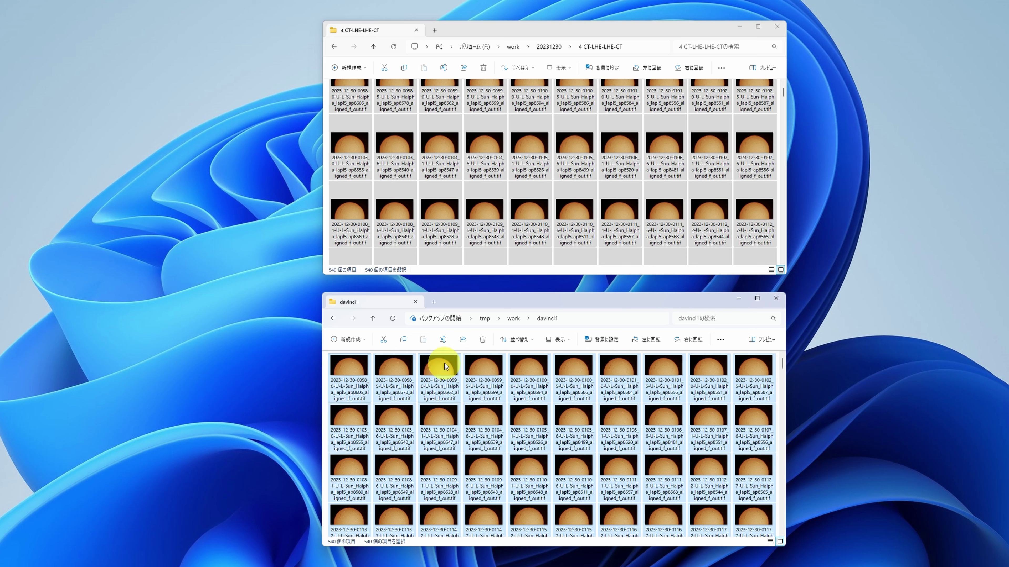
# - Batch-rename the selected davinci1 images to 20231230TL, producing 20231230TL (1).tif onward
pyautogui.click(442, 340)
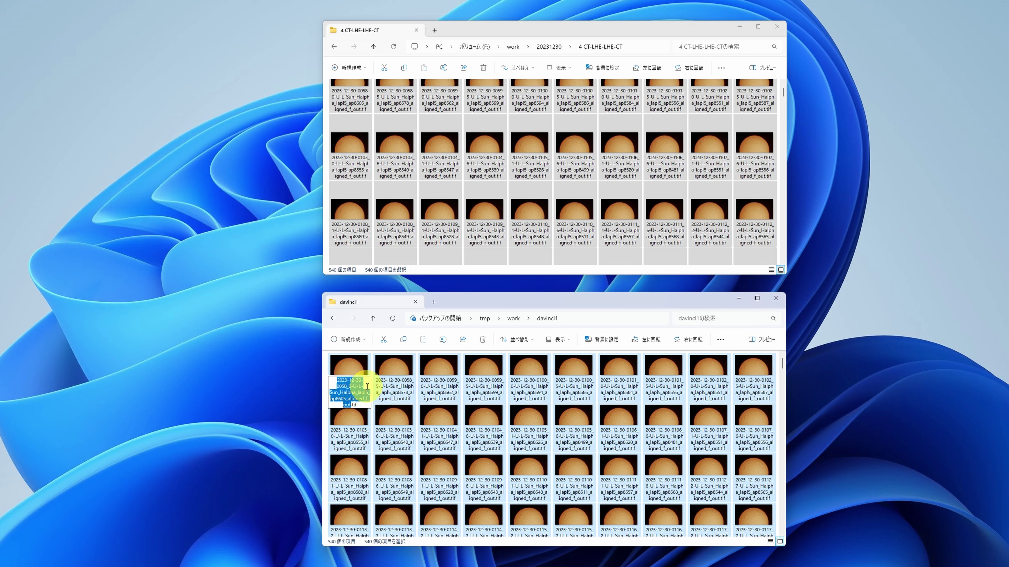
pyautogui.write('230T')
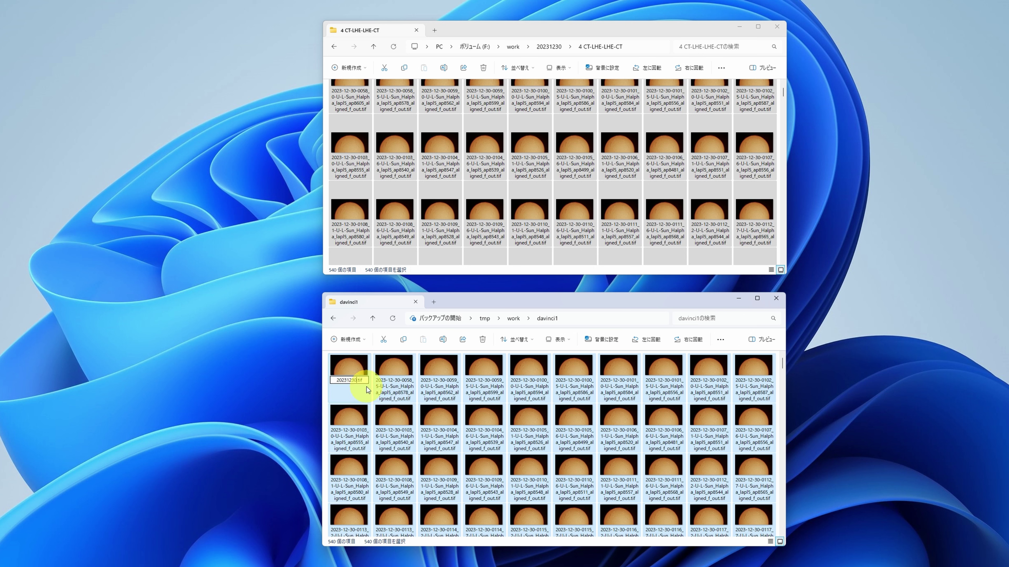
pyautogui.write('L')
pyautogui.press('Return')
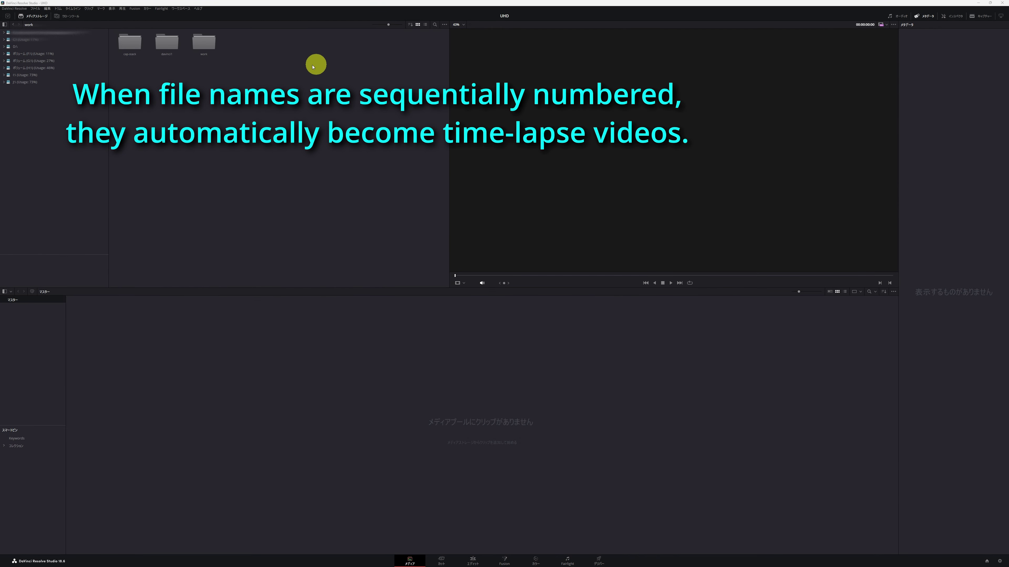
# - Import the 20231230TL sequence from davinci1 and place it at the start of Timeline 1
pyautogui.doubleClick(170, 44)
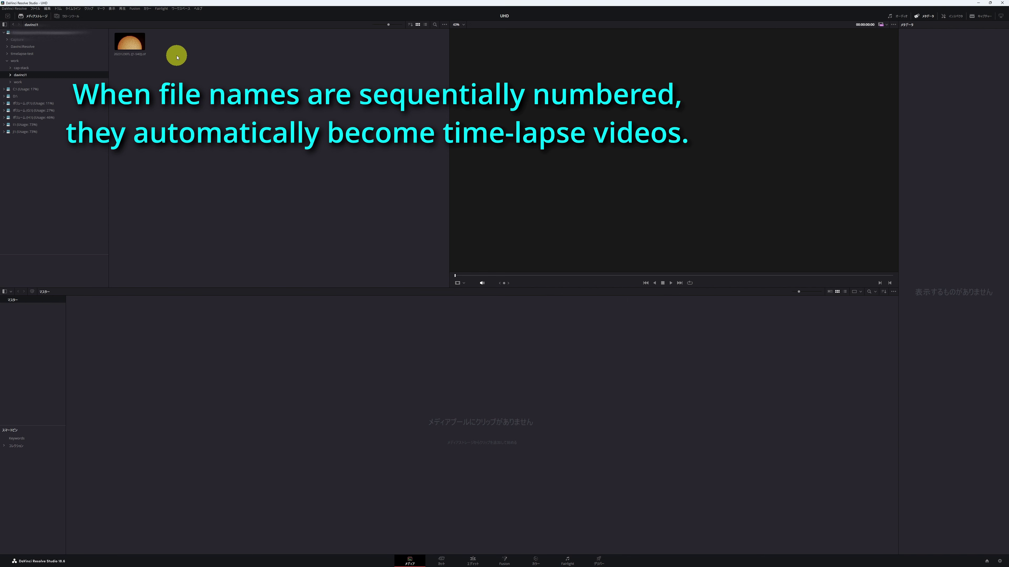
pyautogui.moveTo(133, 48); pyautogui.dragTo(151, 353)
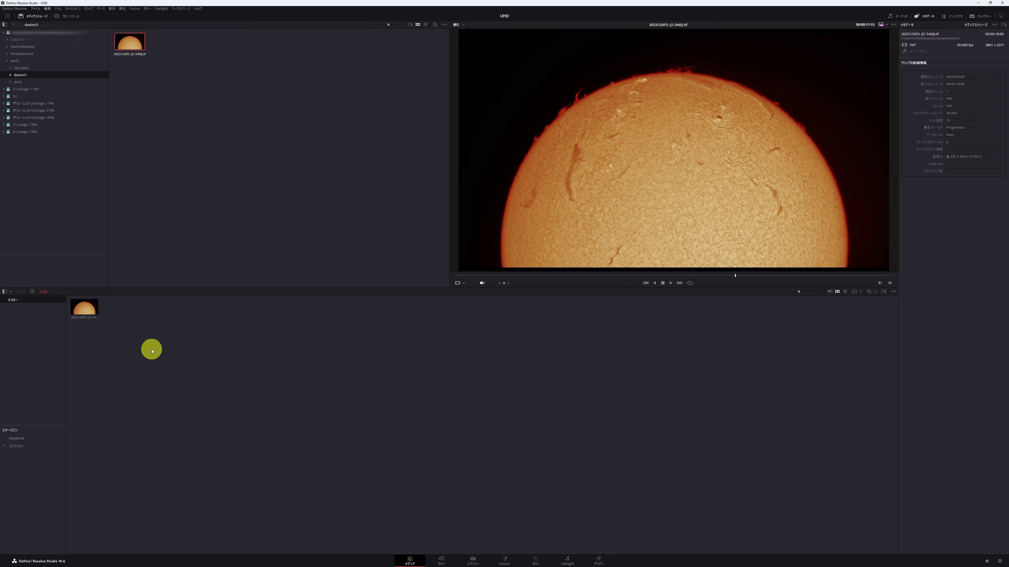
pyautogui.click(471, 558)
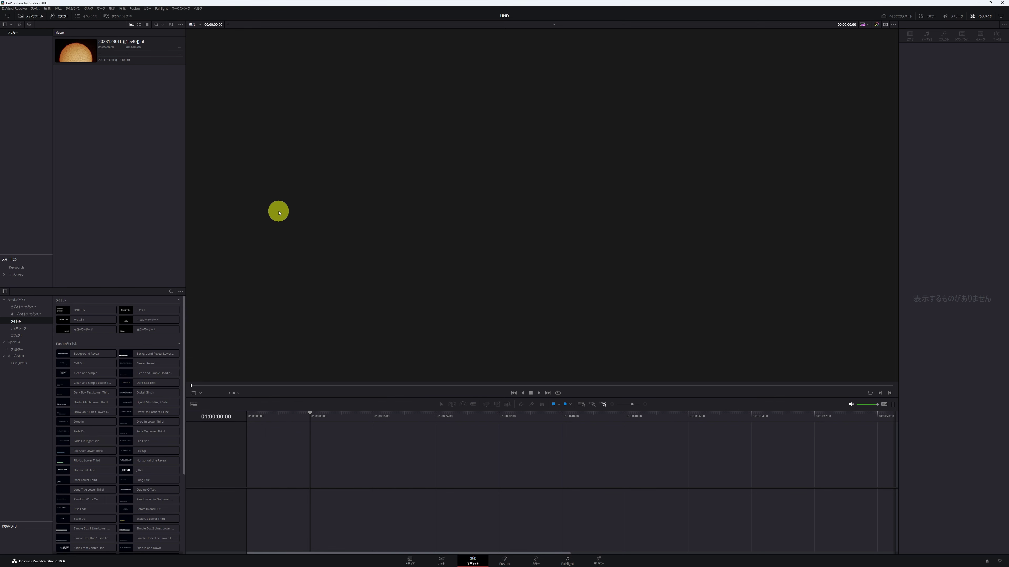
pyautogui.doubleClick(77, 54)
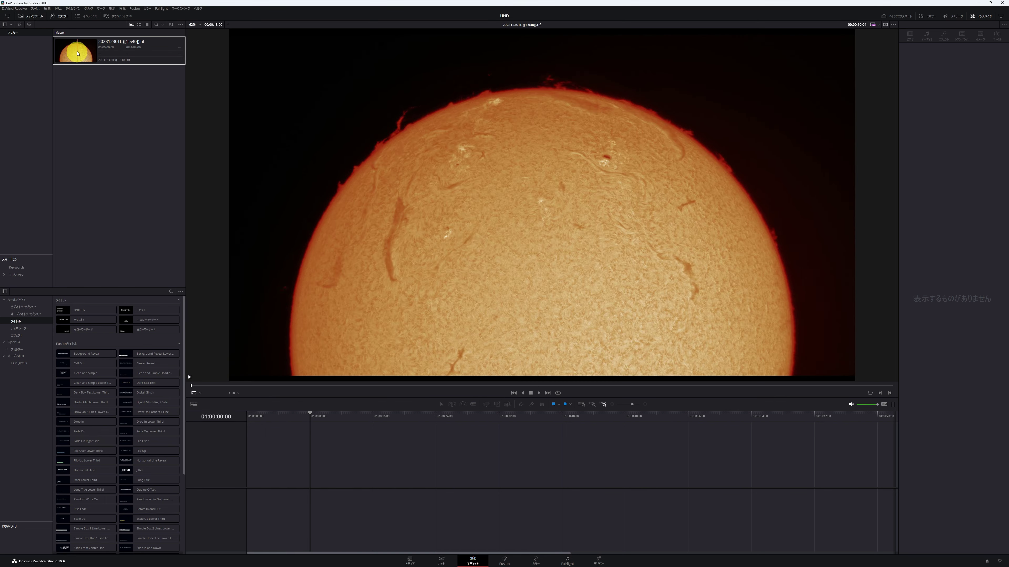
pyautogui.moveTo(78, 54); pyautogui.dragTo(294, 420)
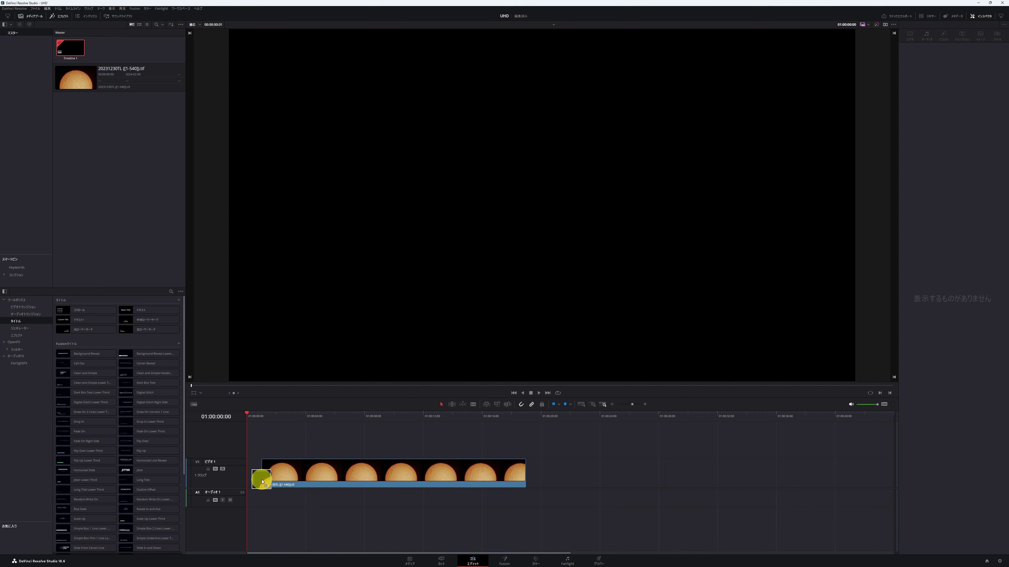
pyautogui.moveTo(294, 420); pyautogui.dragTo(248, 482)
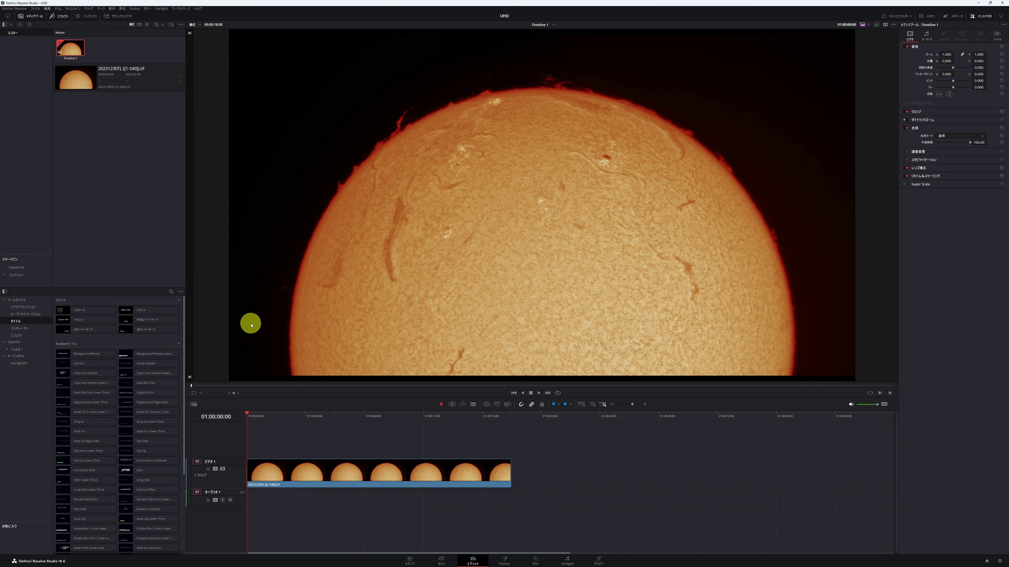
pyautogui.click(539, 393)
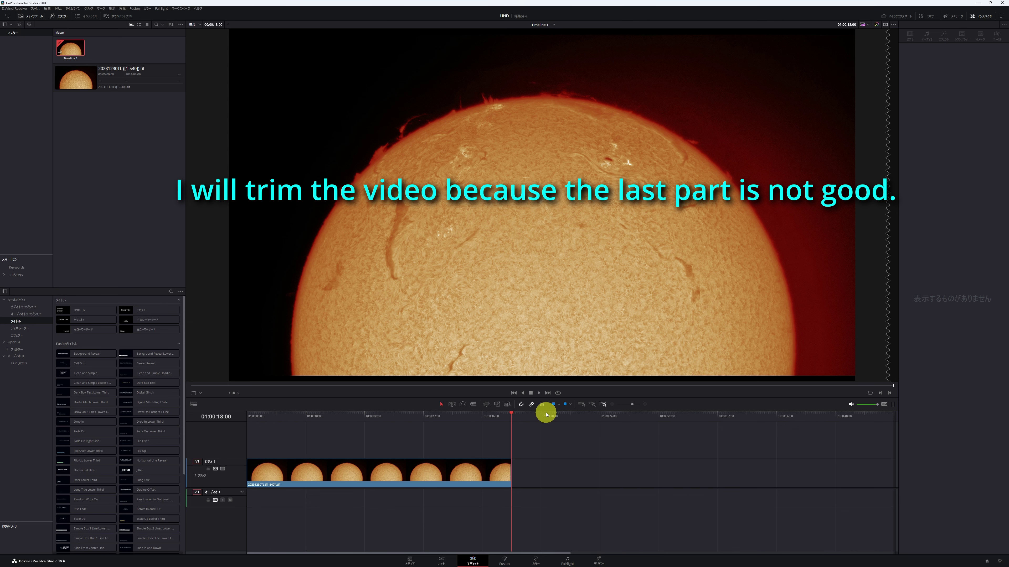
# - Trim the clip's end back to 01:00:16:20 and return the playhead to the start
pyautogui.press('Left')
pyautogui.press('Left')
pyautogui.press('Left')
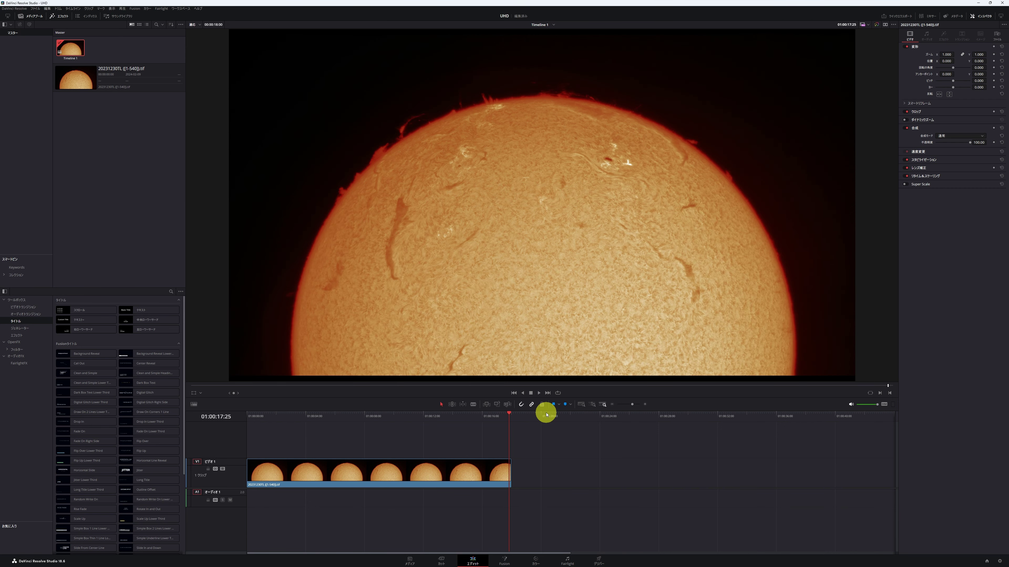
pyautogui.press('Left')
pyautogui.press('Left')
pyautogui.press('Left')
pyautogui.press('Left')
pyautogui.press('Left')
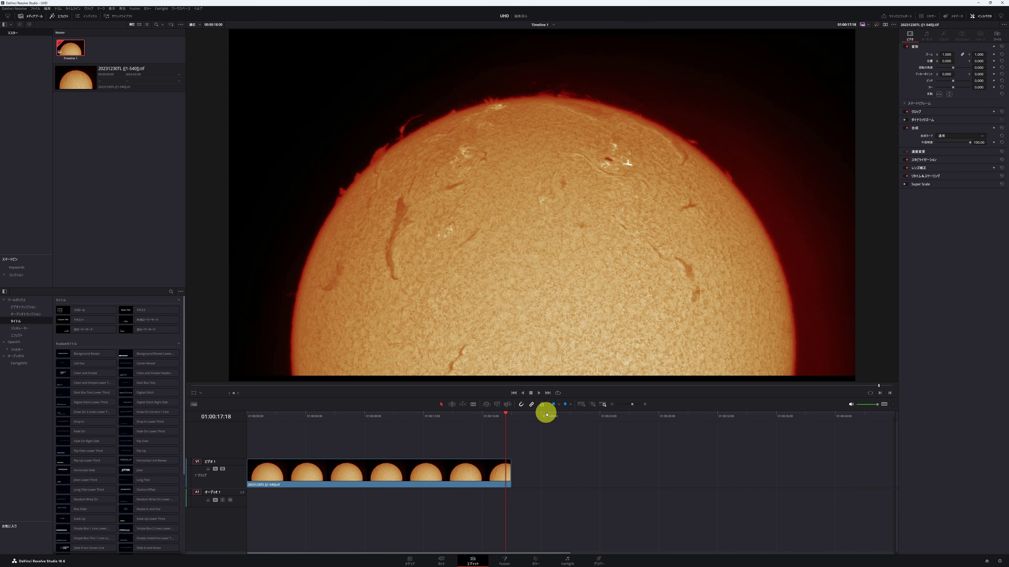
pyautogui.press('Left')
pyautogui.press('Left')
pyautogui.press('Left')
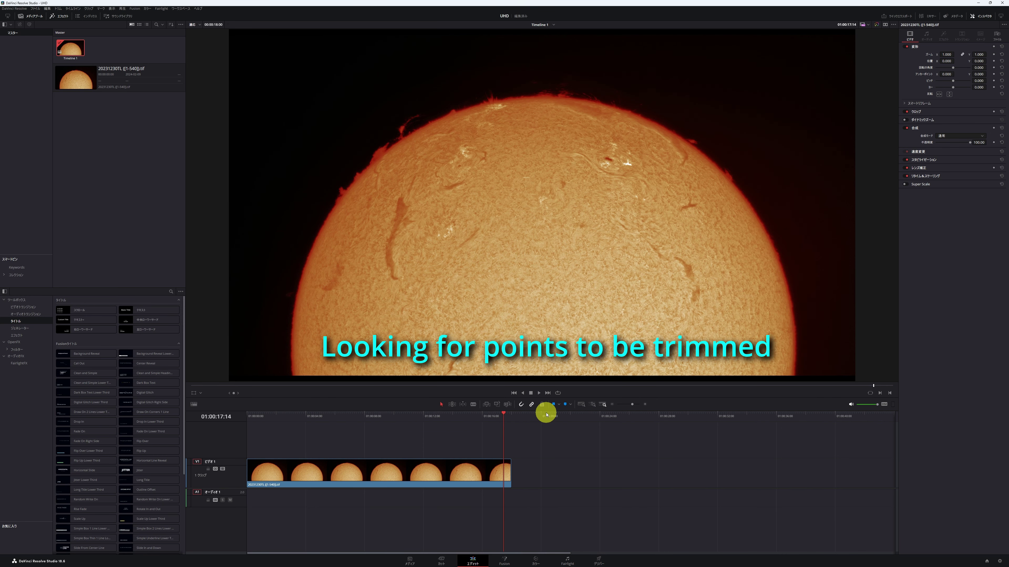
pyautogui.press('Left')
pyautogui.press('Left')
pyautogui.press('Left')
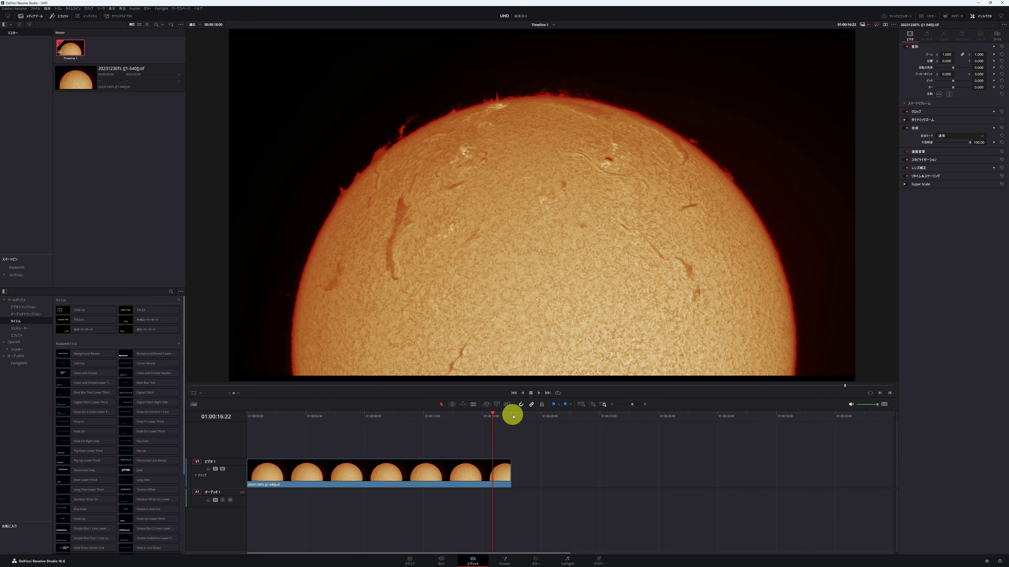
pyautogui.press('Left')
pyautogui.press('Left')
pyautogui.press('Left')
pyautogui.moveTo(508, 475)
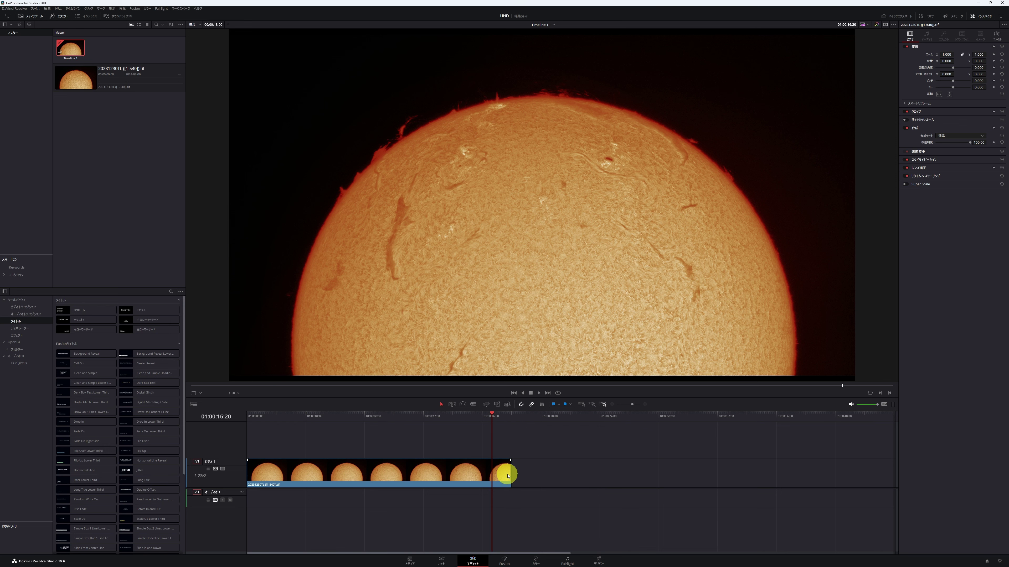
pyautogui.moveTo(508, 474); pyautogui.dragTo(491, 473)
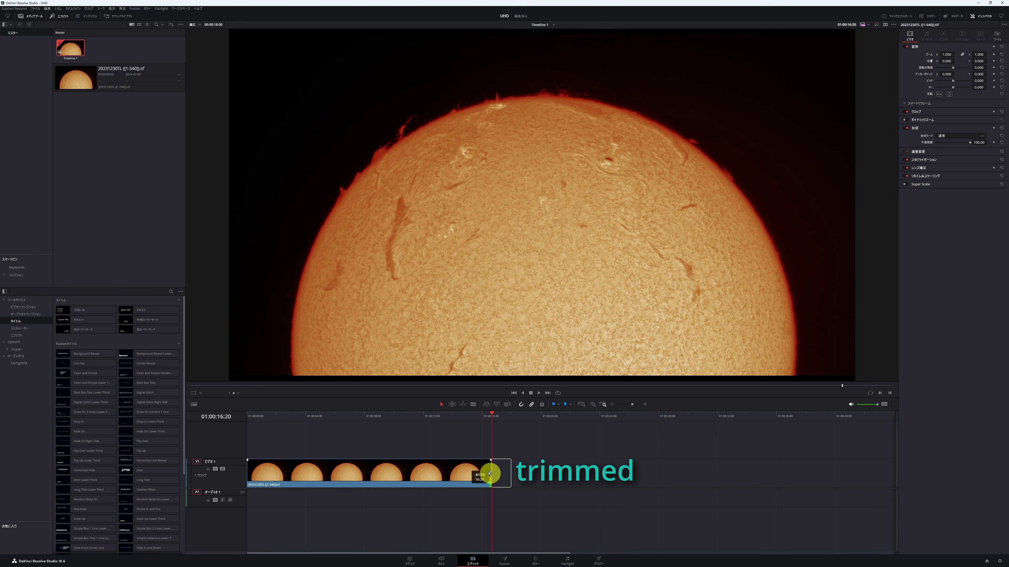
pyautogui.click(254, 422)
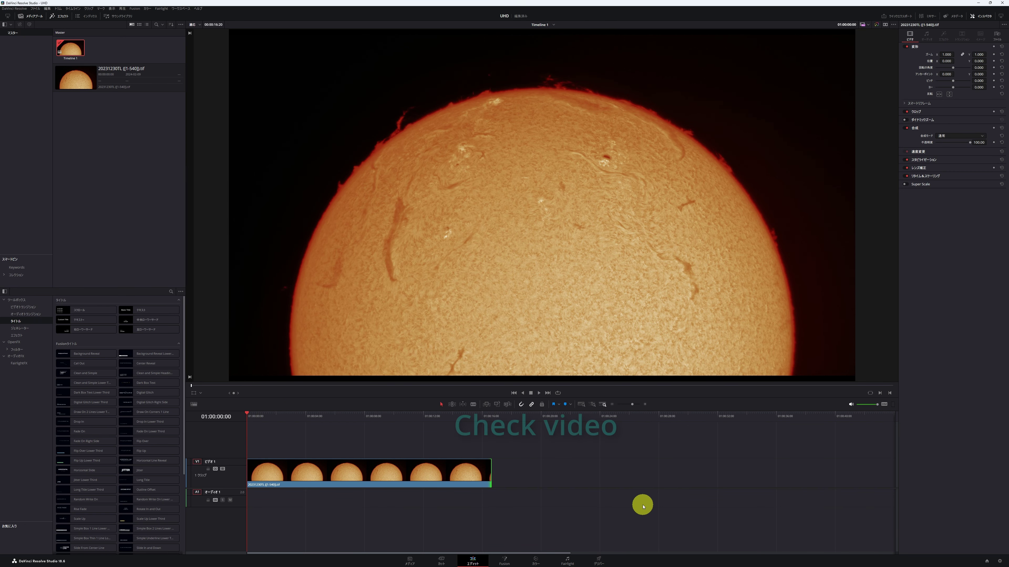
pyautogui.press('space')
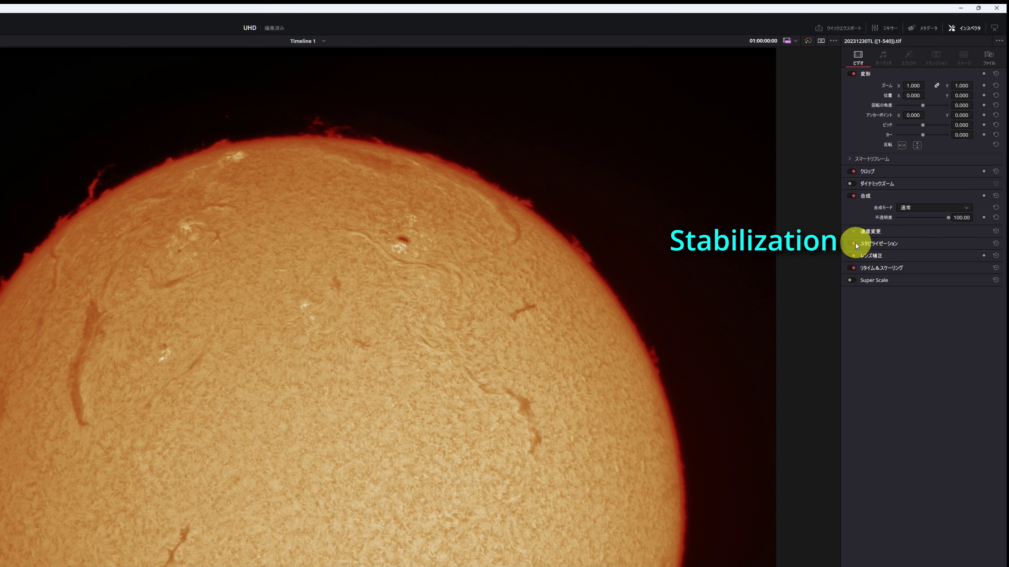
# - Set Stabilization to translation-only (縦横のみ) with camera lock on, then select the V1 clip
pyautogui.click(862, 243)
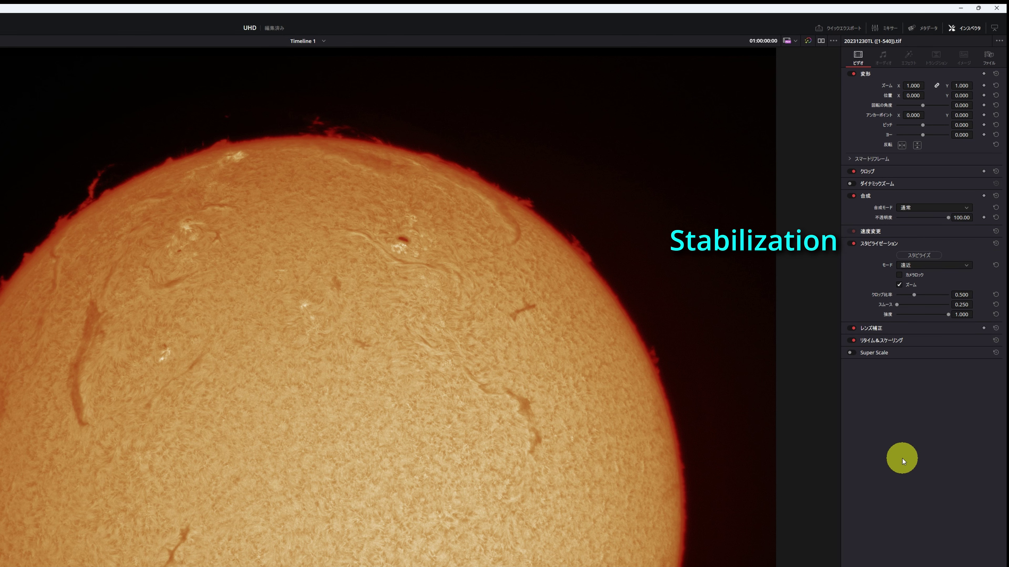
pyautogui.click(968, 265)
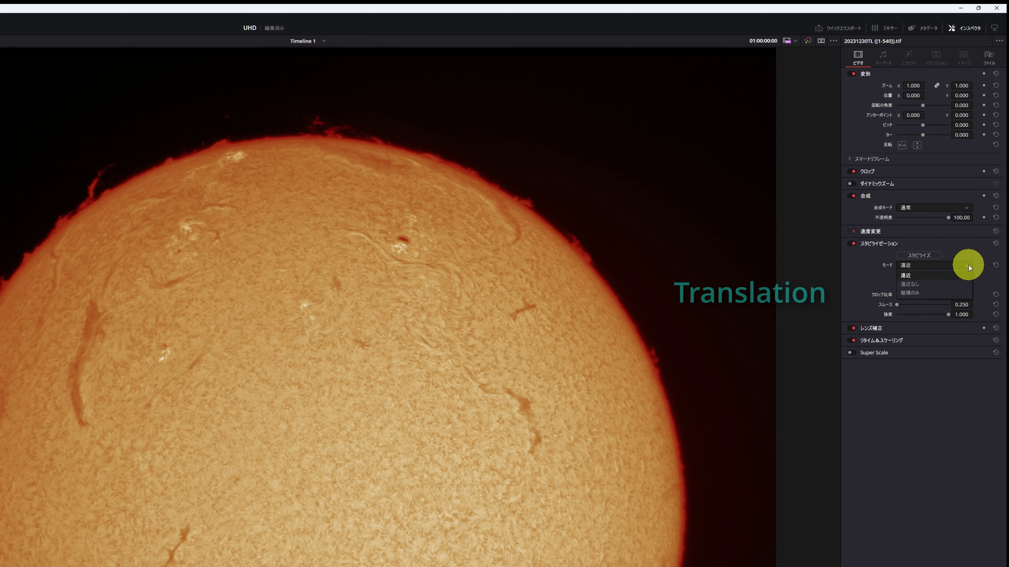
pyautogui.click(947, 293)
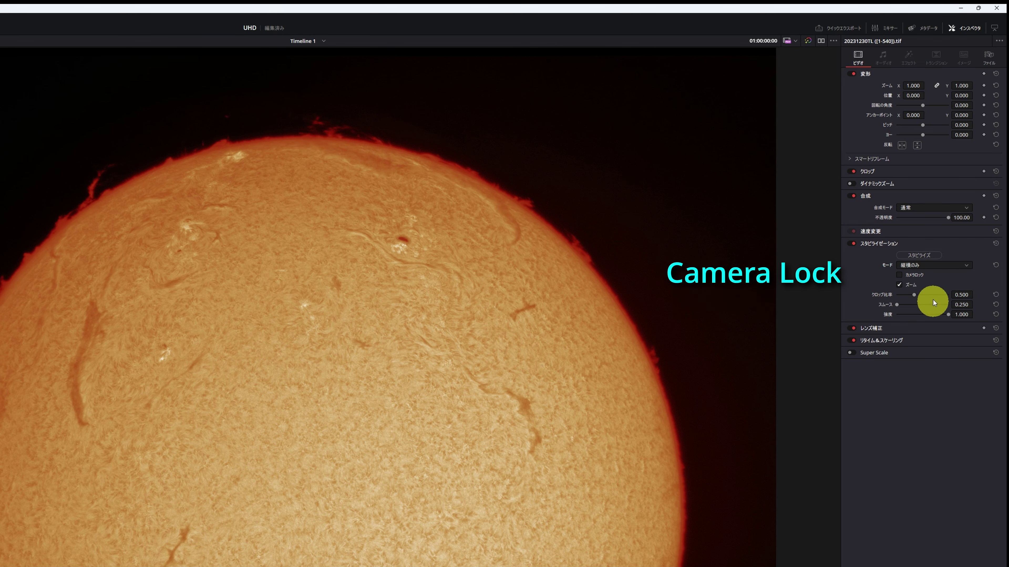
pyautogui.click(899, 275)
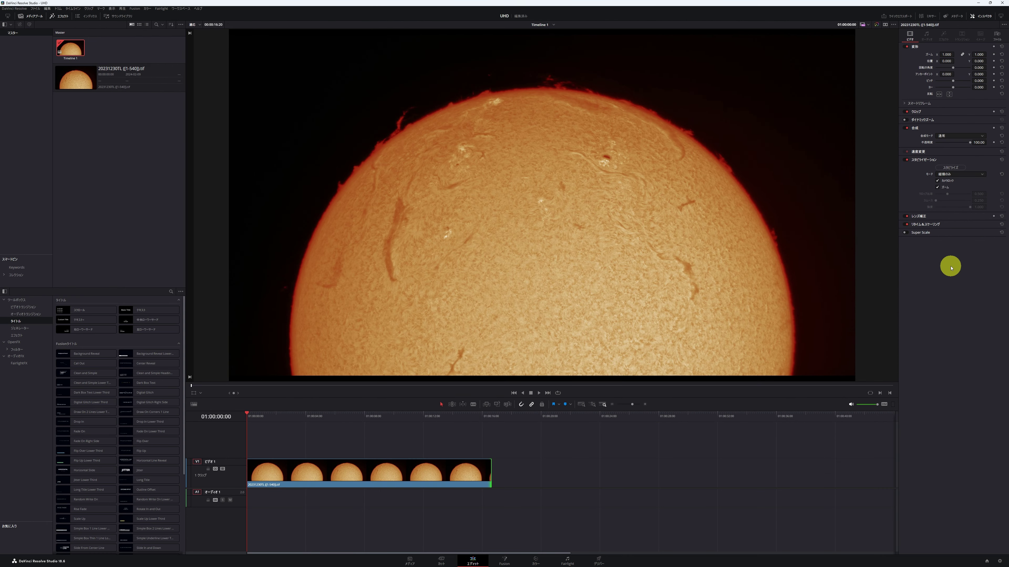
pyautogui.click(464, 462)
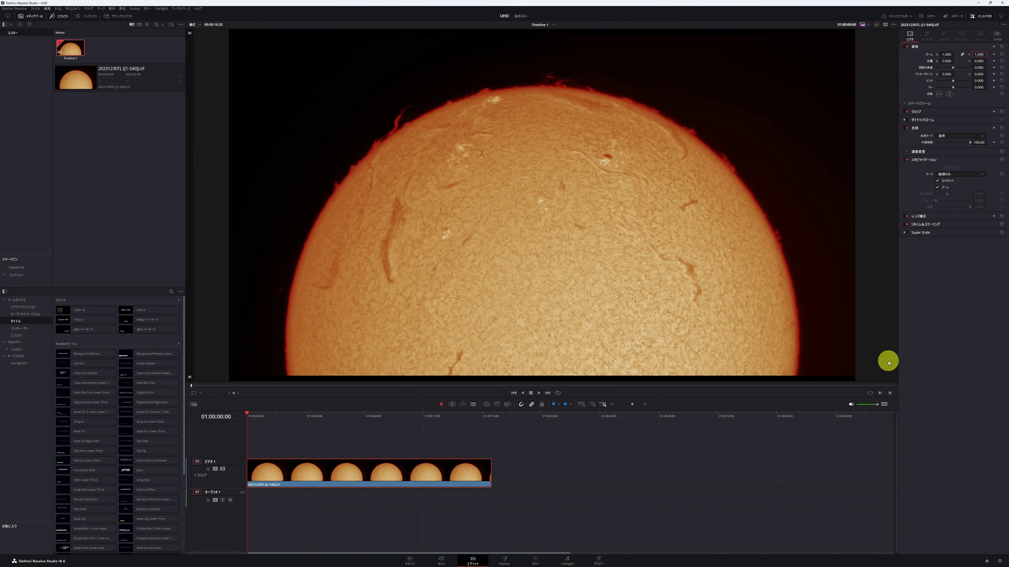
pyautogui.click(539, 393)
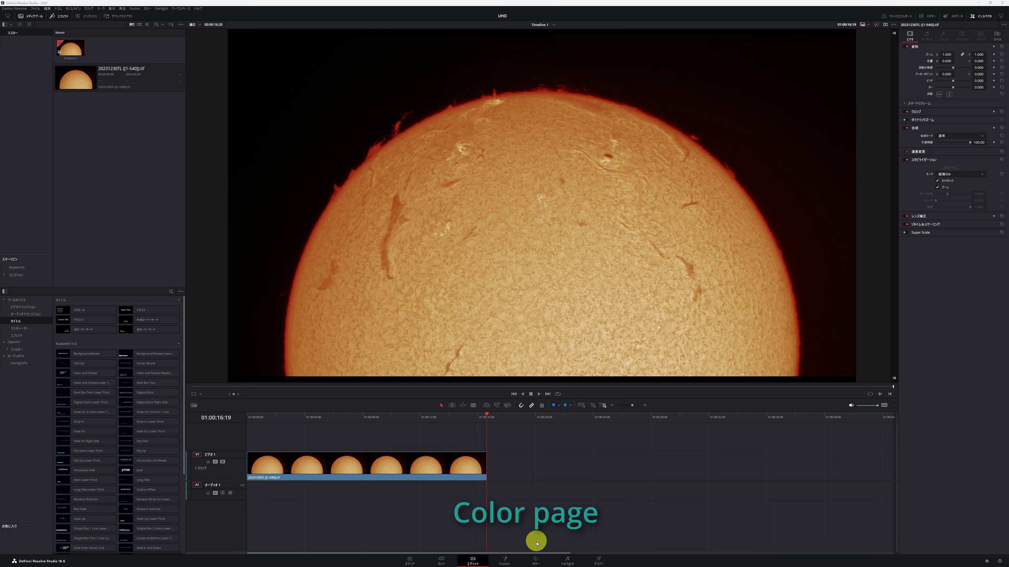
# - On the Color page, drag ResolveFX Deflicker (フリッカー除去) onto node 01
pyautogui.click(536, 559)
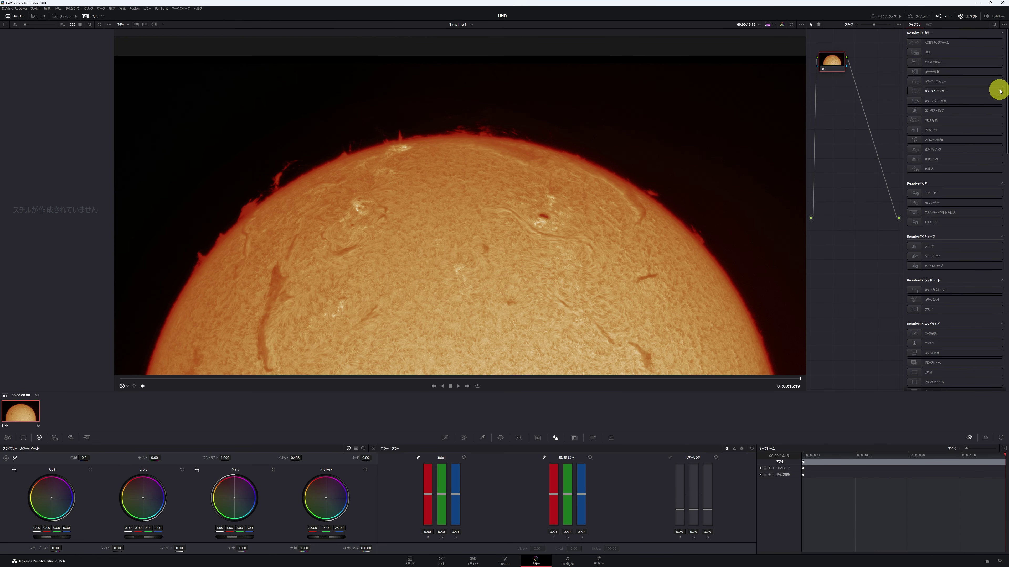
pyautogui.moveTo(1005, 89); pyautogui.dragTo(1003, 318)
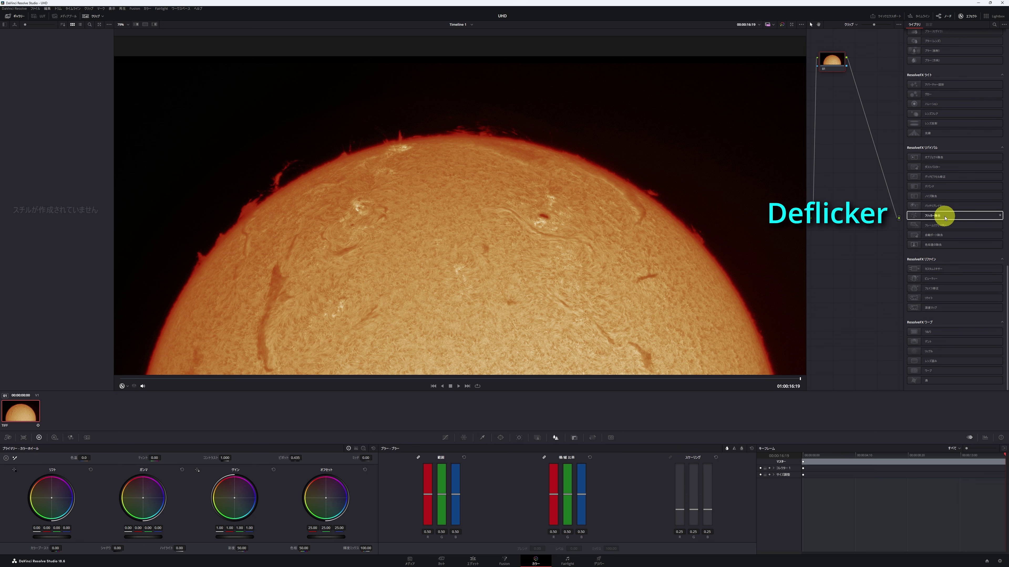
pyautogui.moveTo(945, 218); pyautogui.dragTo(834, 62)
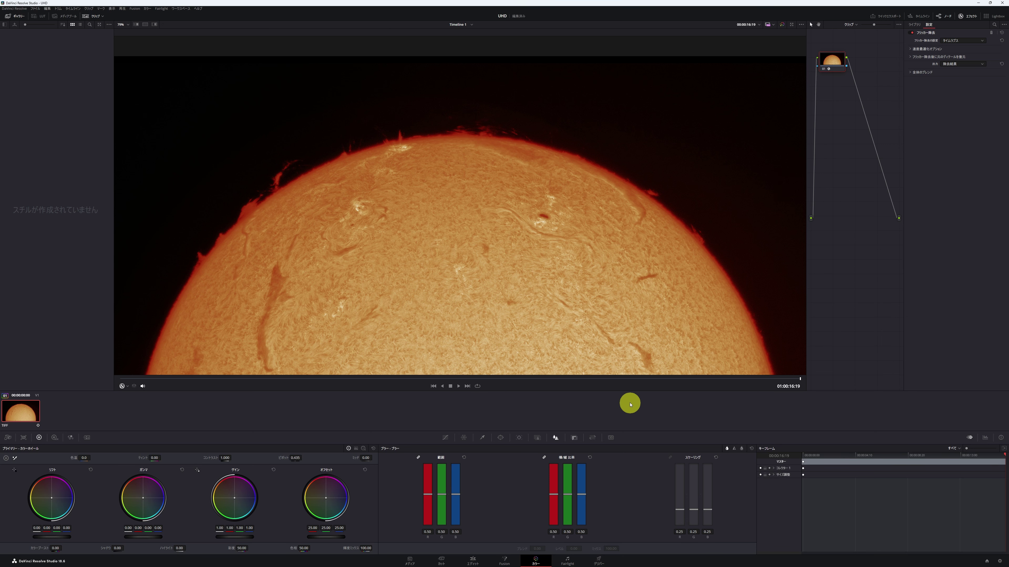
# - Play back the deflickered clip, then paste three extra copies after it on V1
pyautogui.click(473, 561)
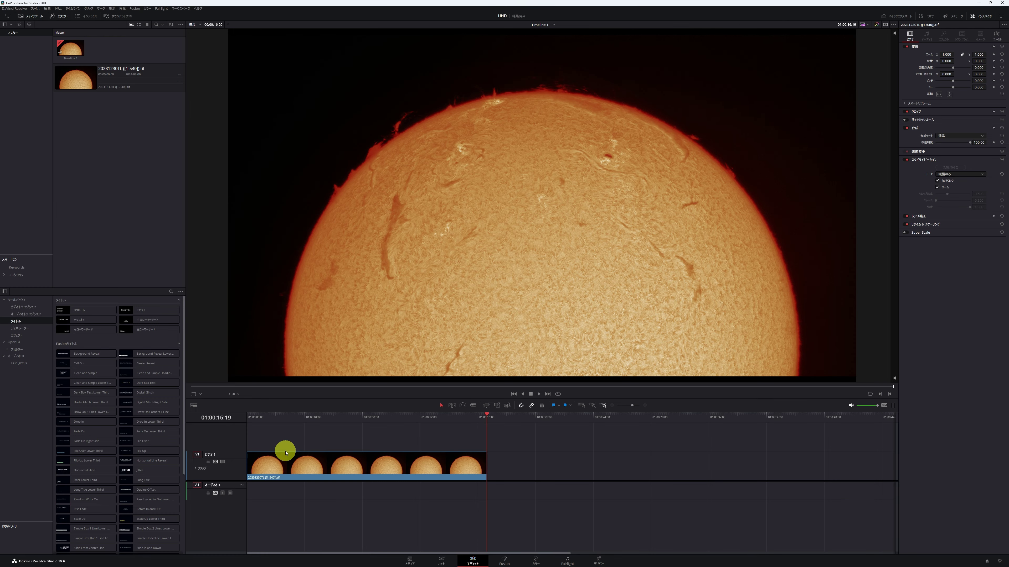
pyautogui.click(247, 415)
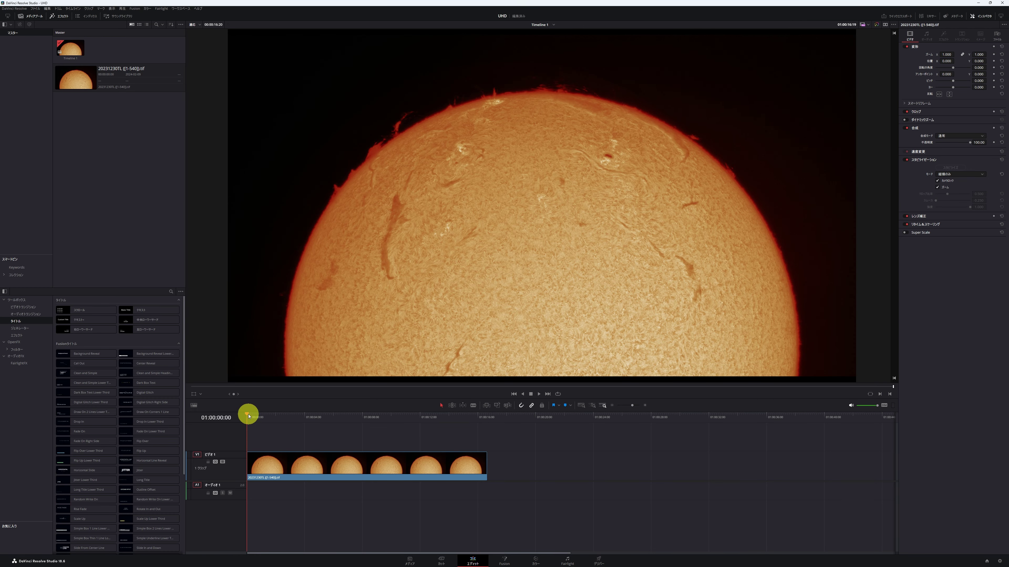
pyautogui.click(539, 395)
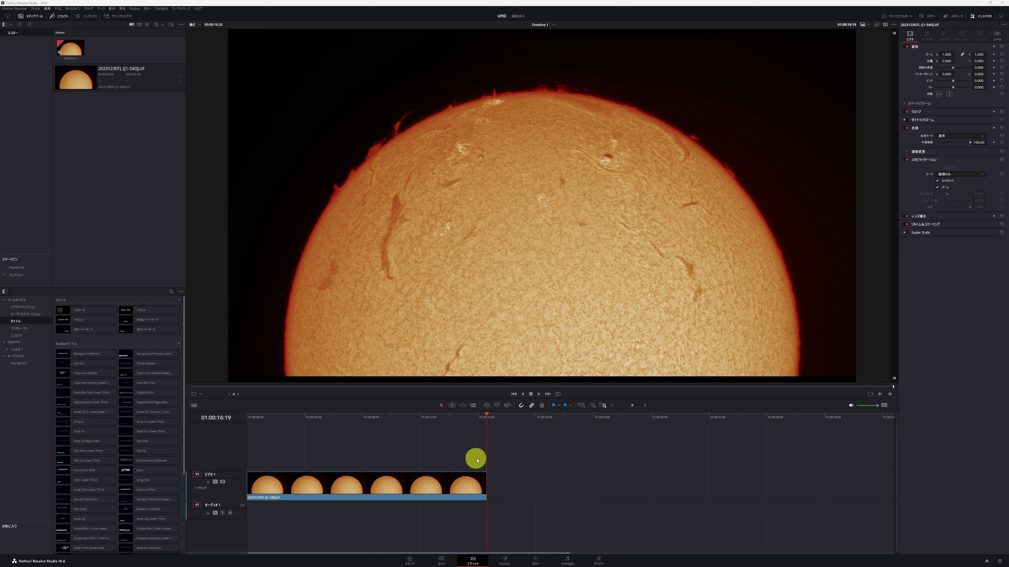
pyautogui.click(422, 482)
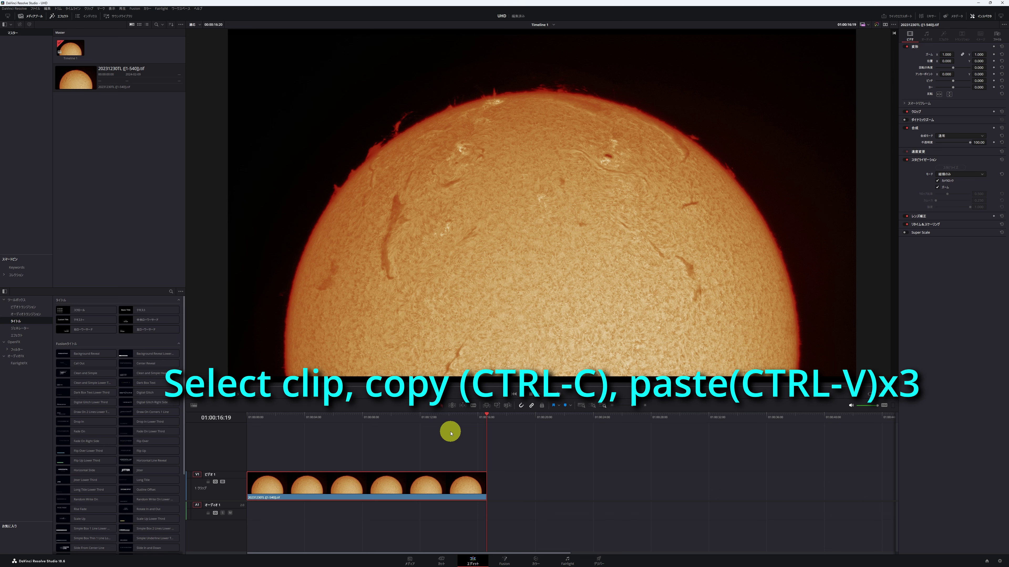
pyautogui.hotkey('ctrl', 'v')
pyautogui.hotkey('ctrl', 'v')
pyautogui.hotkey('ctrl', 'v')
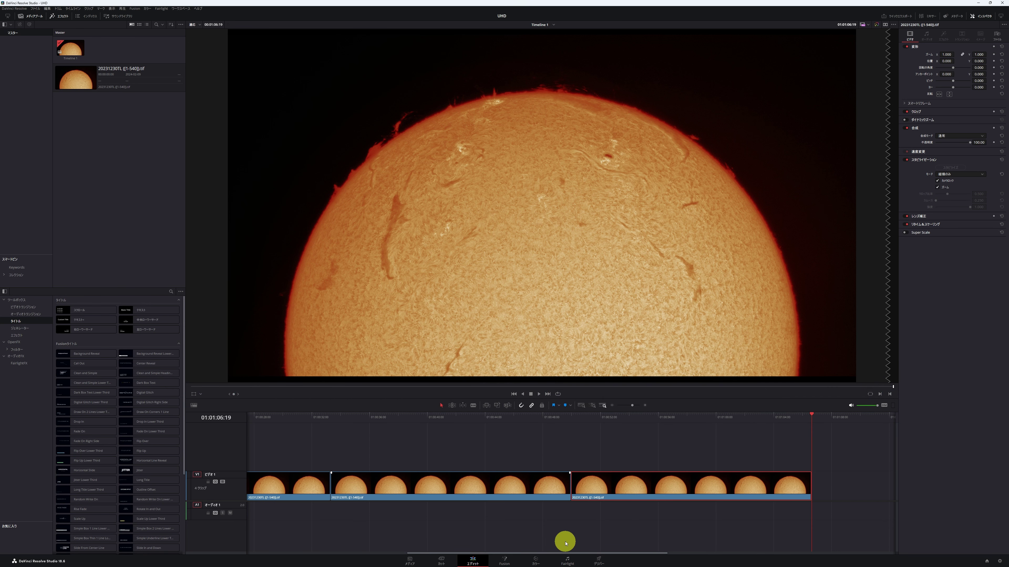
pyautogui.click(598, 561)
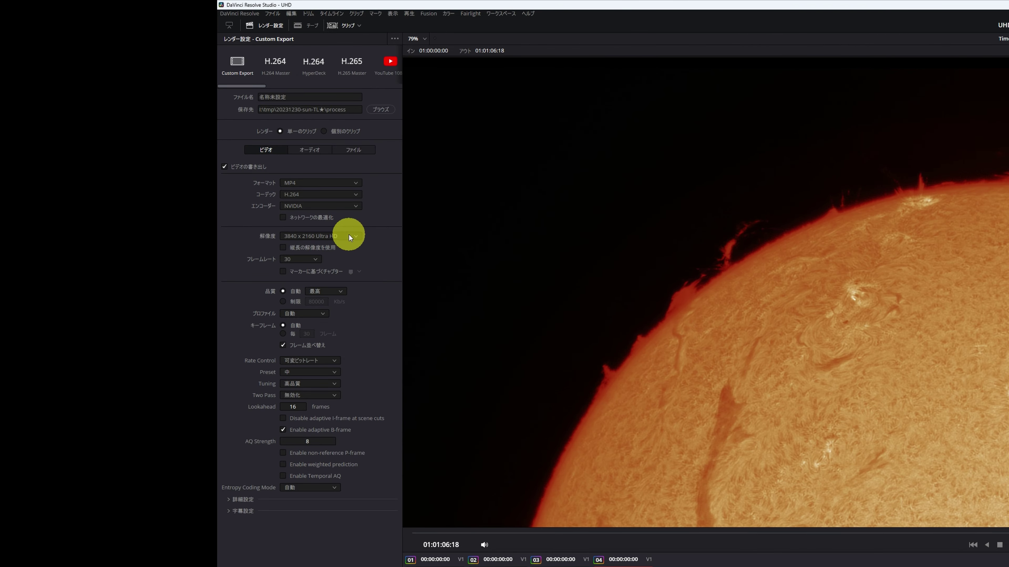
# - Replace the default 名称未設定 export file name with 20231230TL and check the save location
pyautogui.click(326, 97)
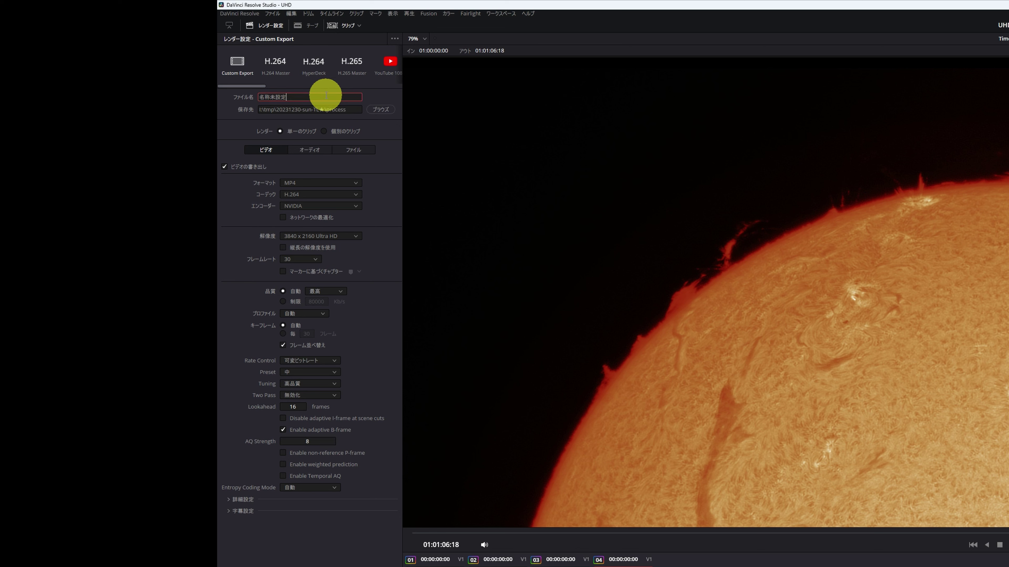
pyautogui.press('BackSpace')
pyautogui.write('20231230')
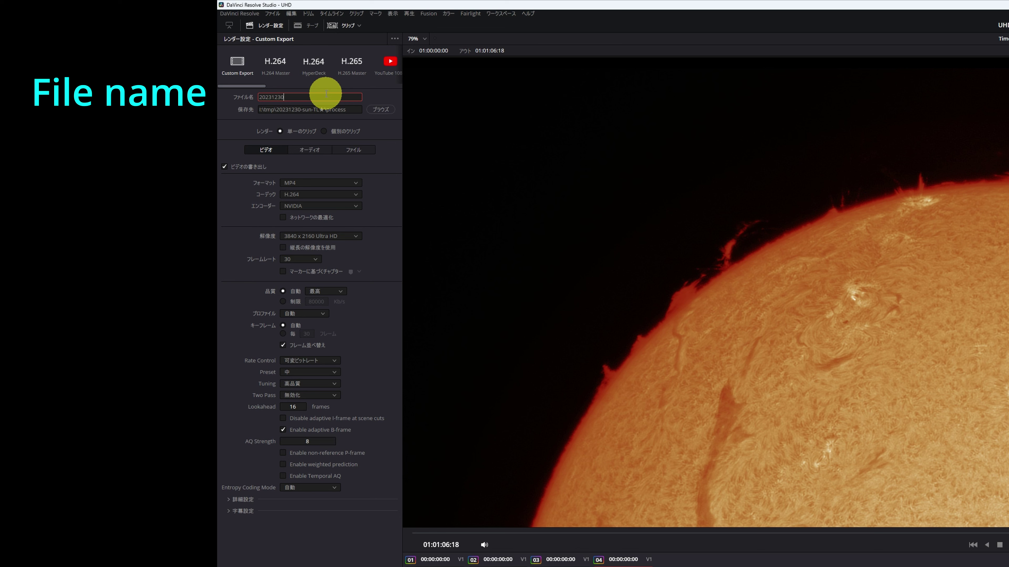
pyautogui.write('TL')
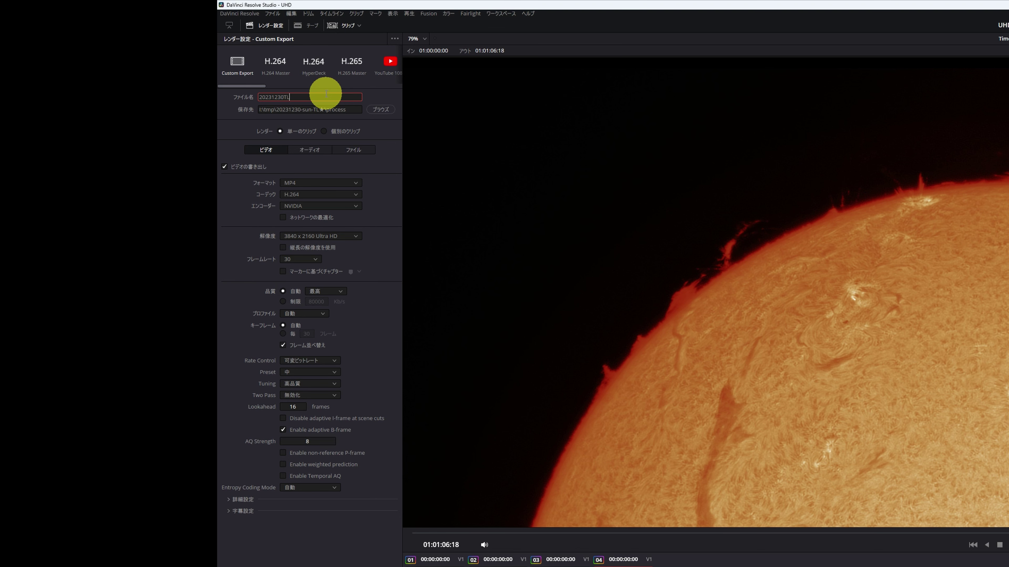
pyautogui.click(265, 124)
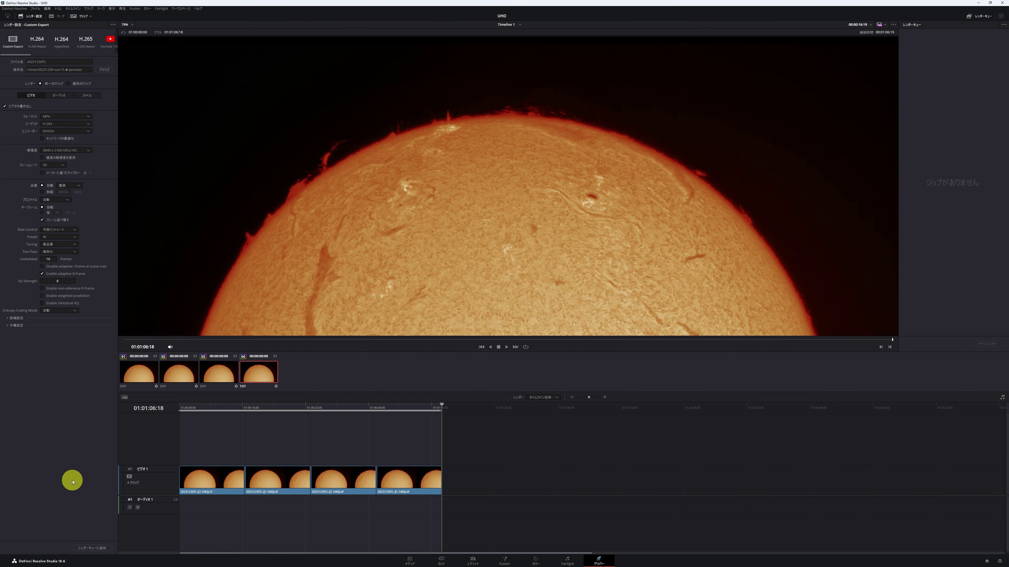
# - Add the 20231230TL timeline to the render queue and start rendering all queued jobs
pyautogui.click(95, 550)
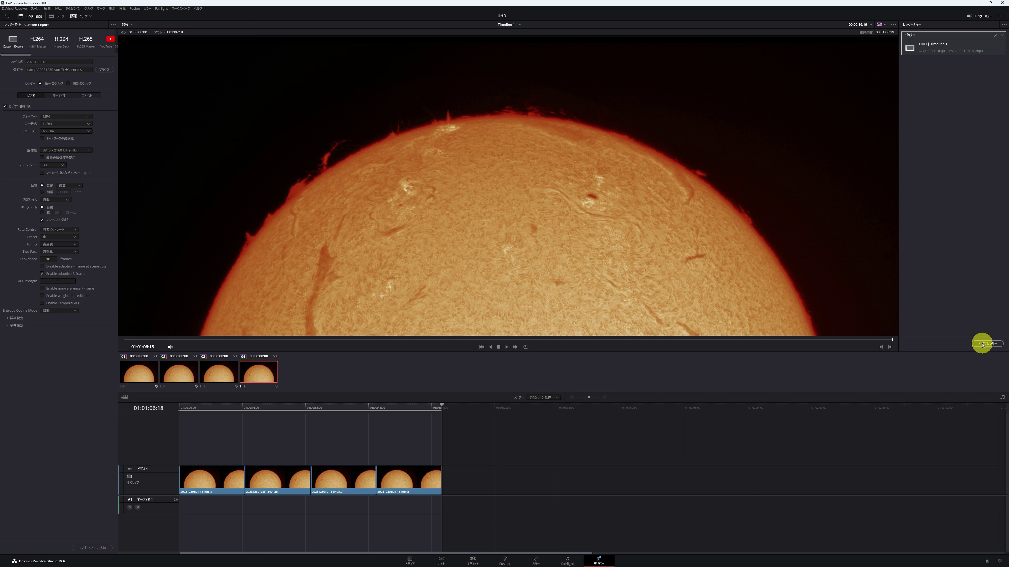
pyautogui.click(982, 345)
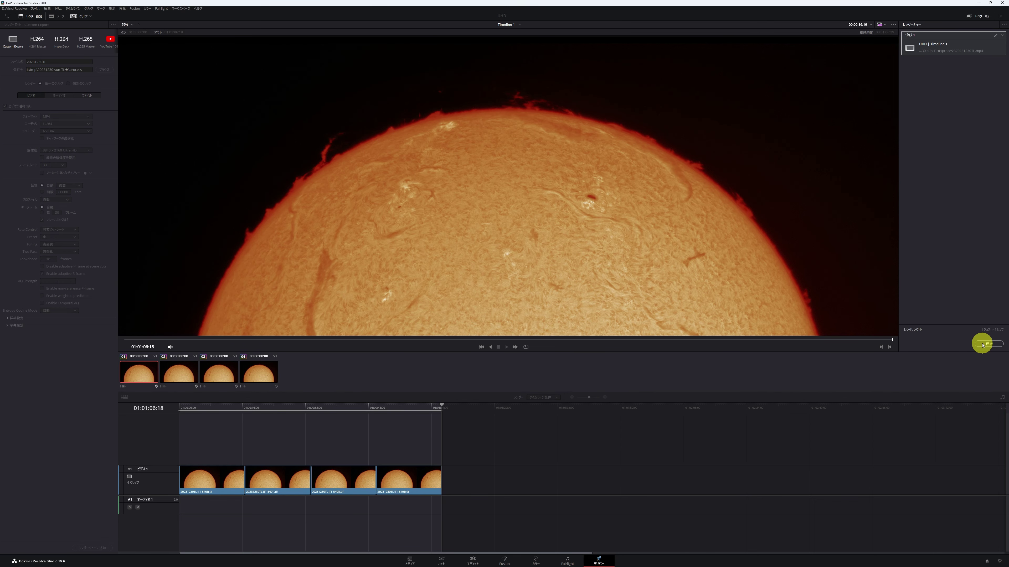